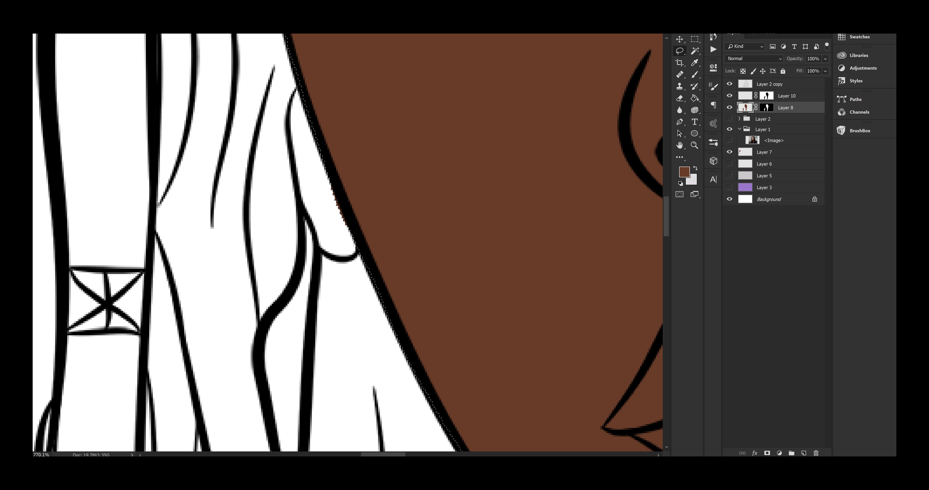
# - Add the earlobe beside the jaw to the existing selection with the Lasso, following its ink outline
pyautogui.moveTo(291, 144); pyautogui.dragTo(310, 225)
pyautogui.moveTo(350, 256); pyautogui.dragTo(356, 252)
pyautogui.moveTo(315, 241)
pyautogui.mouseDown()
pyautogui.moveTo(317, 186)
pyautogui.moveTo(357, 209)
pyautogui.mouseUp()
# - Fill the selected area of Layer 8's mask with white so the earlobe takes the brown skin colour
pyautogui.press('g')
pyautogui.click(766, 107)
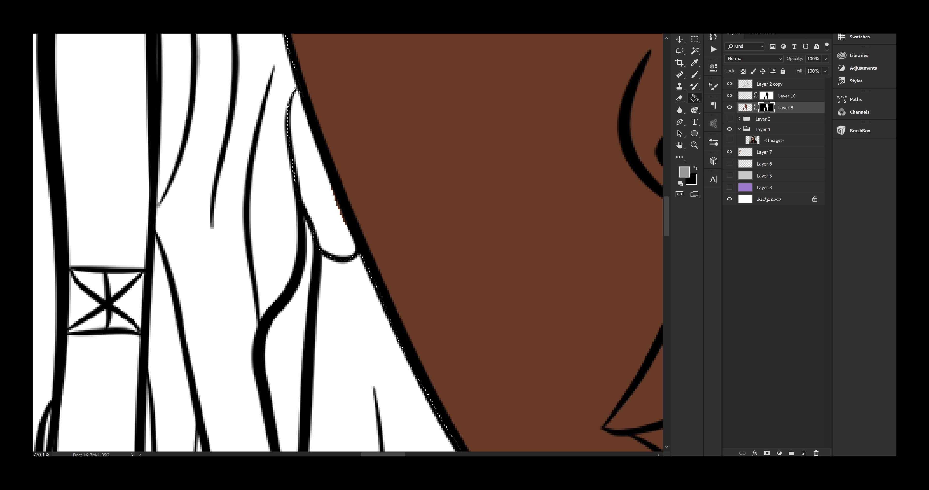
pyautogui.click(683, 172)
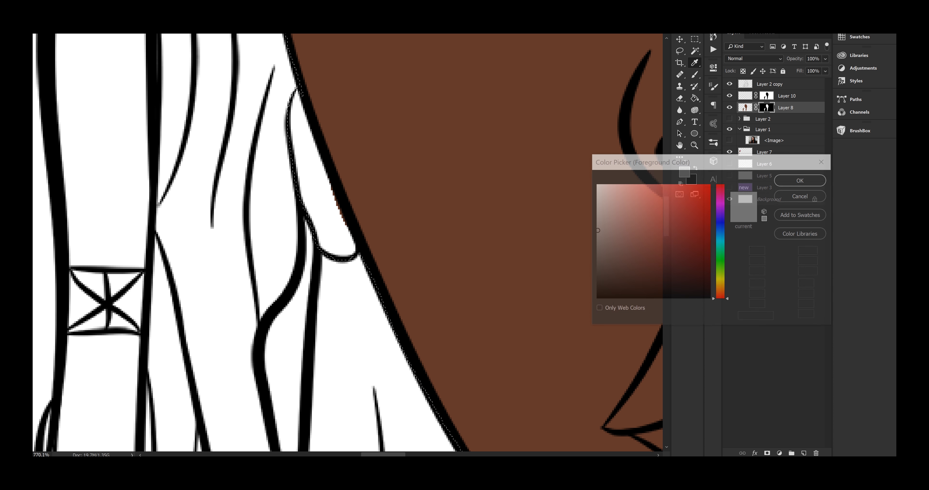
pyautogui.moveTo(596, 229); pyautogui.dragTo(595, 184)
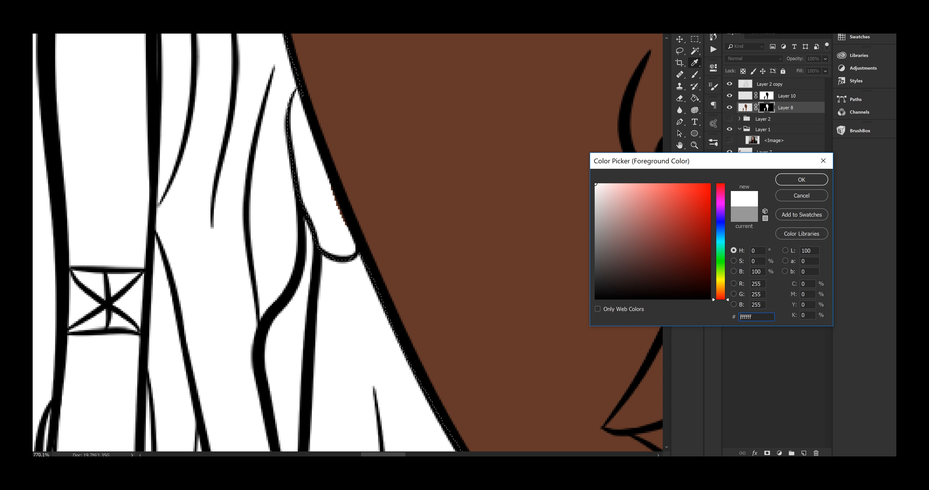
pyautogui.click(782, 179)
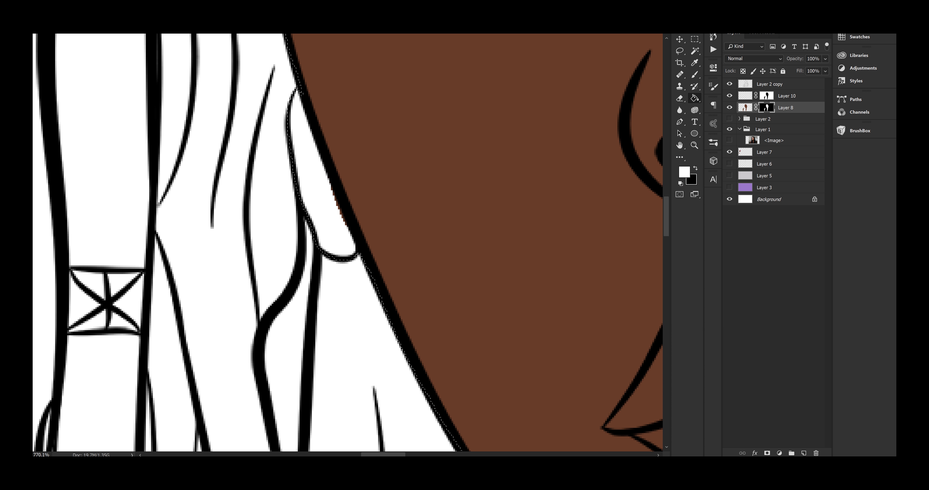
pyautogui.click(782, 176)
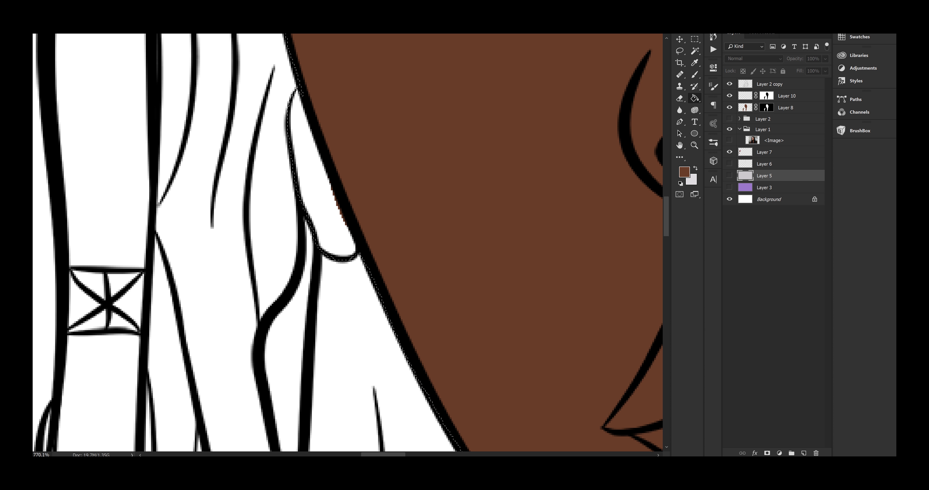
pyautogui.click(745, 108)
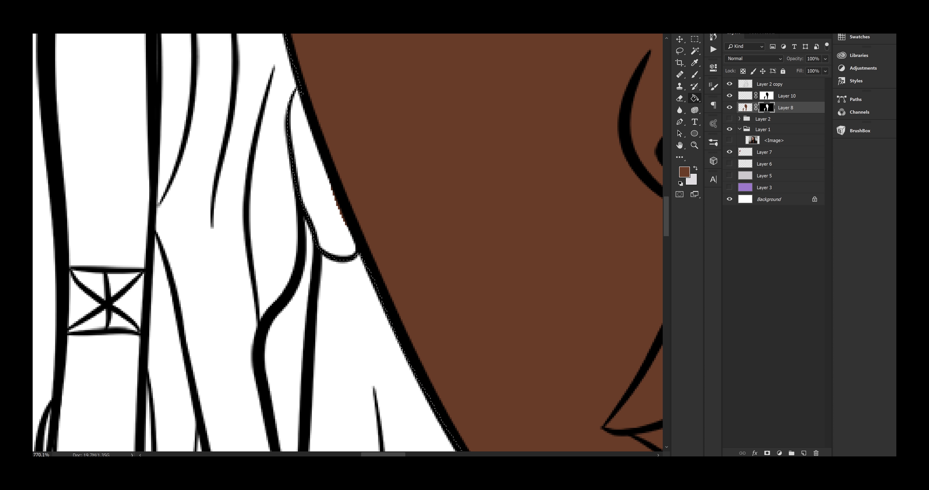
pyautogui.press('d')
pyautogui.press('x')
pyautogui.hotkey('alt', 'BackSpace')
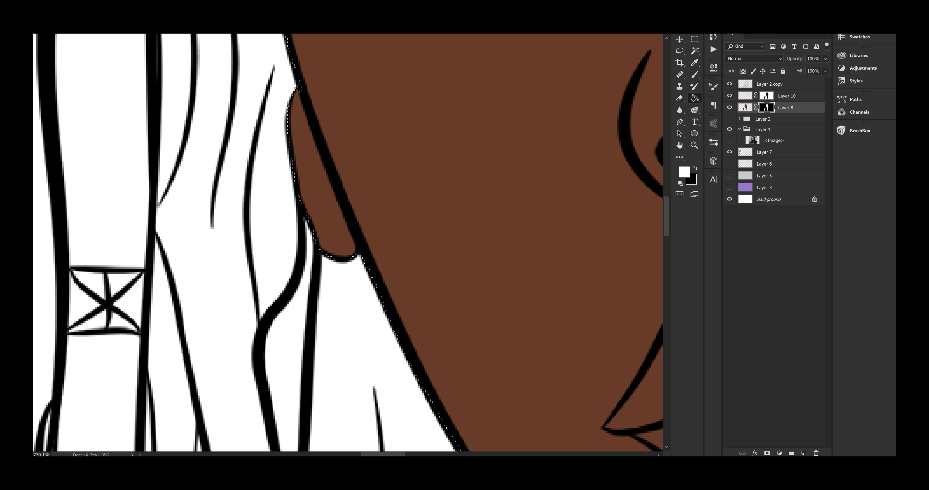
pyautogui.press('z')
pyautogui.hotkey('ctrl', '0')
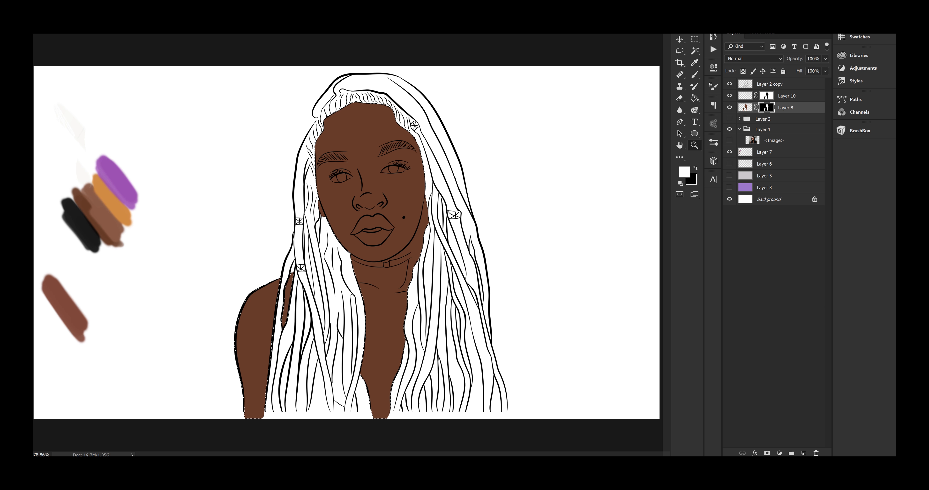
pyautogui.moveTo(427, 186); pyautogui.dragTo(483, 185)
pyautogui.scroll(3, 351, 243)
pyautogui.moveTo(417, 165); pyautogui.dragTo(362, 207)
pyautogui.hotkey('alt', 'BackSpace')
pyautogui.moveTo(460, 186); pyautogui.dragTo(404, 187)
pyautogui.click(766, 96)
pyautogui.press('g')
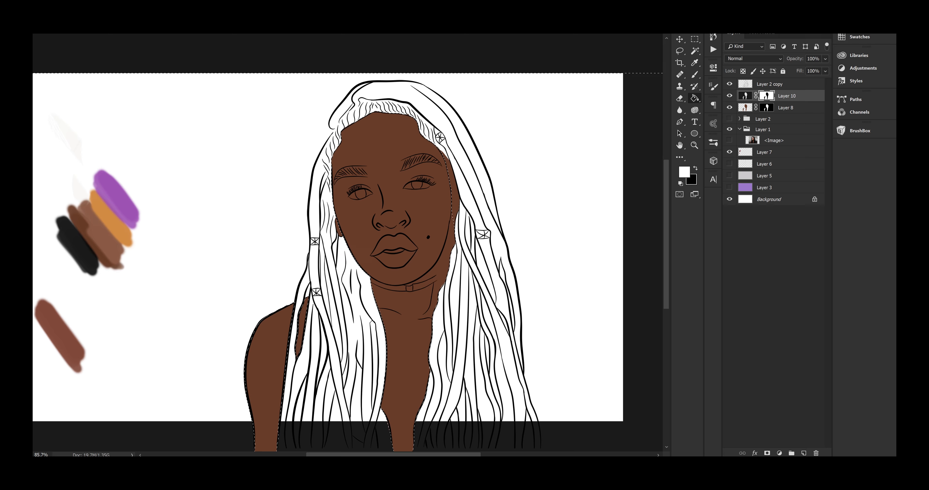
pyautogui.hotkey('ctrl', 'alt', 'z')
pyautogui.hotkey('ctrl', 'alt', 'z')
pyautogui.hotkey('ctrl', 'alt', 'z')
pyautogui.hotkey('ctrl', 'alt', 'z')
pyautogui.hotkey('ctrl', 'shift', 'z')
# - Select the hair area on Layer 10 with the Lasso, tracing the outer contour and the braids beside the neck
pyautogui.press('l')
pyautogui.moveTo(319, 167); pyautogui.dragTo(375, 167)
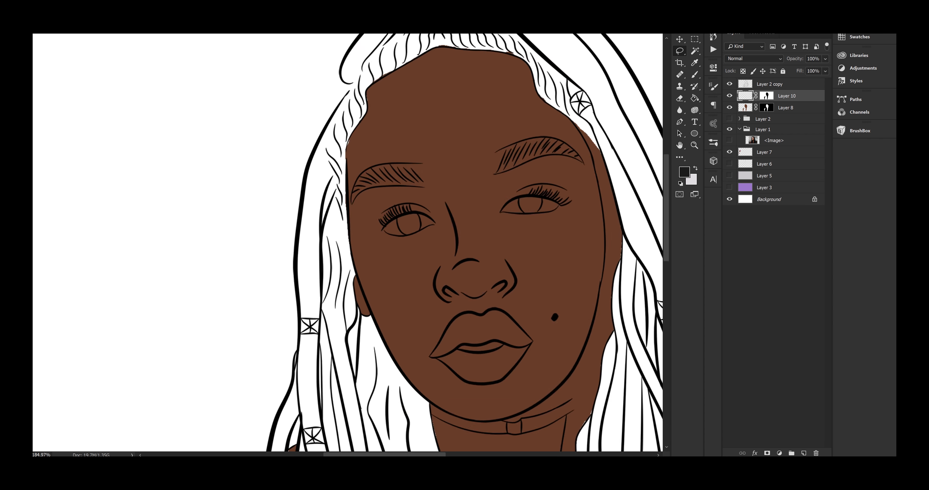
pyautogui.moveTo(374, 325); pyautogui.dragTo(330, 170)
pyautogui.moveTo(611, 95); pyautogui.dragTo(627, 138)
pyautogui.moveTo(361, 324); pyautogui.dragTo(361, 183)
pyautogui.moveTo(621, 261); pyautogui.dragTo(562, 308)
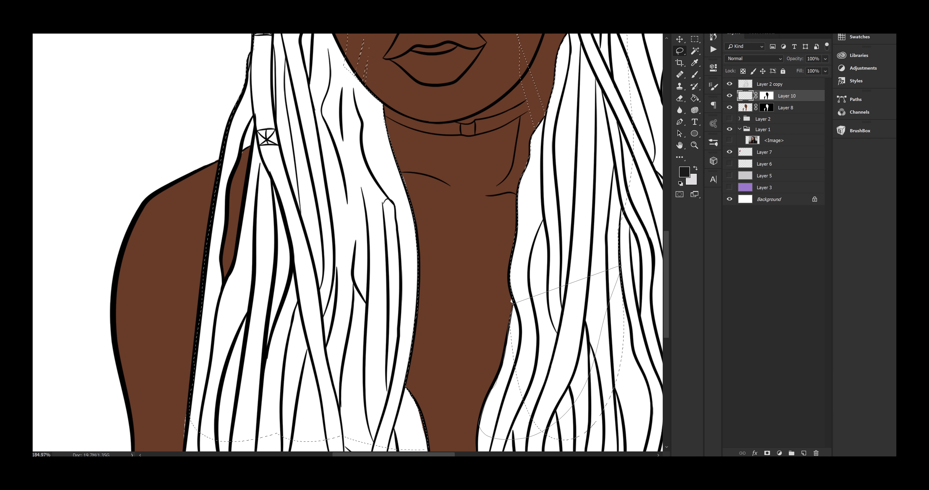
pyautogui.moveTo(397, 288); pyautogui.dragTo(258, 172)
pyautogui.moveTo(360, 144); pyautogui.dragTo(340, 355)
pyautogui.moveTo(515, 119)
pyautogui.mouseDown()
pyautogui.moveTo(441, 158)
pyautogui.moveTo(515, 119)
pyautogui.mouseUp()
pyautogui.moveTo(350, 117)
pyautogui.mouseDown()
pyautogui.moveTo(408, 404)
pyautogui.moveTo(324, 313)
pyautogui.mouseUp()
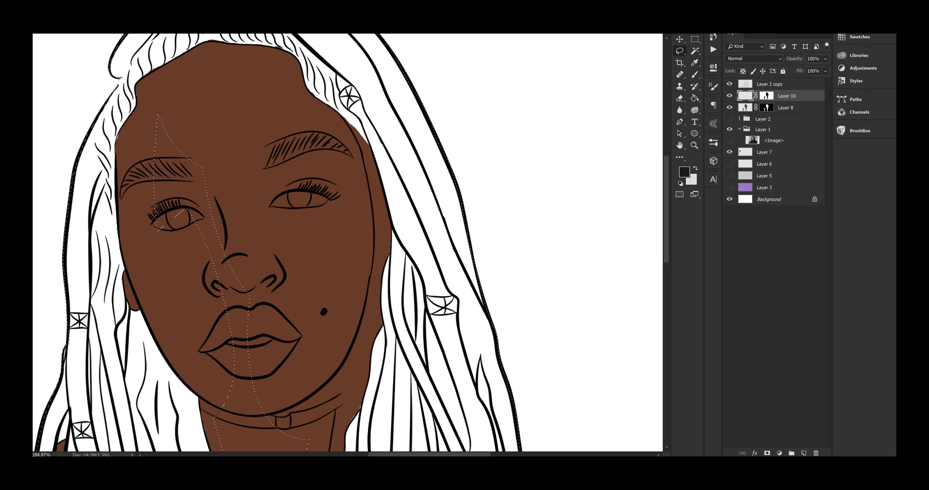
# - Fill the selected hair area on Layer 10 with near-black
pyautogui.press('z')
pyautogui.moveTo(308, 65); pyautogui.dragTo(252, 64)
pyautogui.hotkey('alt', 'BackSpace')
pyautogui.hotkey('ctrl', 'd')
pyautogui.moveTo(308, 216); pyautogui.dragTo(335, 216)
pyautogui.moveTo(483, 252); pyautogui.dragTo(465, 252)
pyautogui.hotkey('ctrl', 'alt', 'z')
pyautogui.scroll(2, 347, 217)
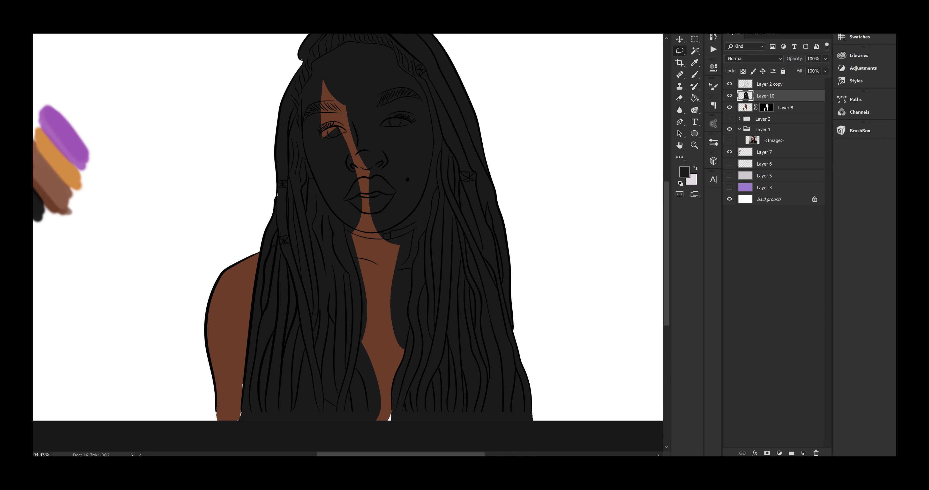
pyautogui.hotkey('ctrl', 'shift', 'z')
pyautogui.hotkey('ctrl', 'alt', 'z')
# - Trace the jaw and neck edges with the Lasso and mask Layer 10's black fill off the face, neck and chest
pyautogui.moveTo(447, 104); pyautogui.dragTo(505, 105)
pyautogui.moveTo(371, 325); pyautogui.dragTo(391, 162)
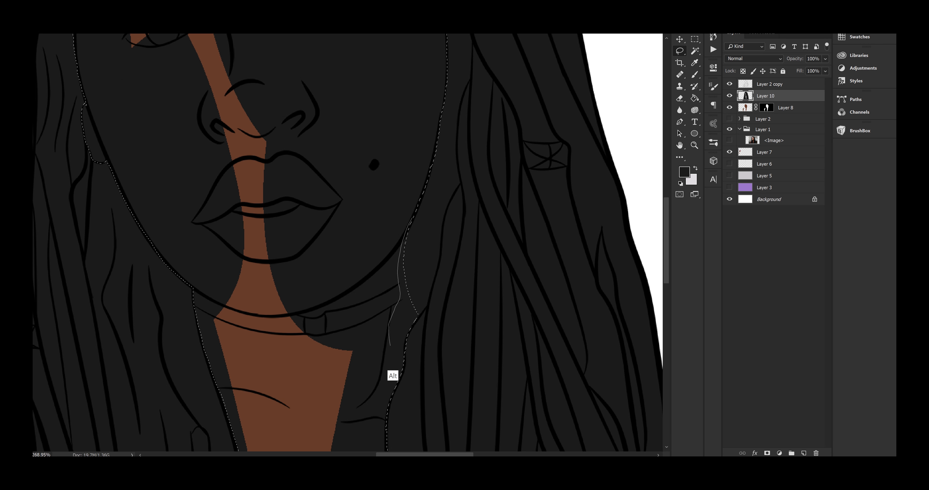
pyautogui.moveTo(392, 375); pyautogui.dragTo(497, 62)
pyautogui.scroll(-1, 397, 252)
pyautogui.moveTo(397, 288); pyautogui.dragTo(396, 133)
pyautogui.hotkey('ctrl', 'shift', 'z')
pyautogui.press('b')
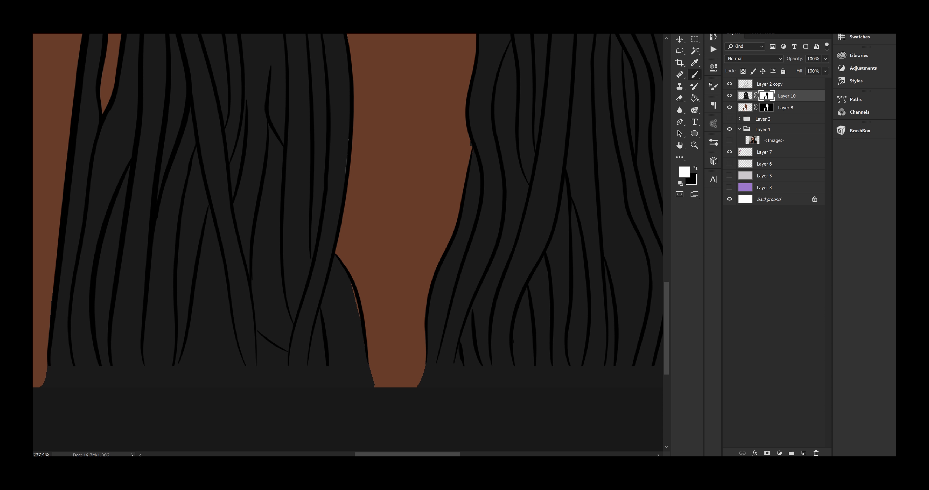
pyautogui.hotkey('ctrl', '0')
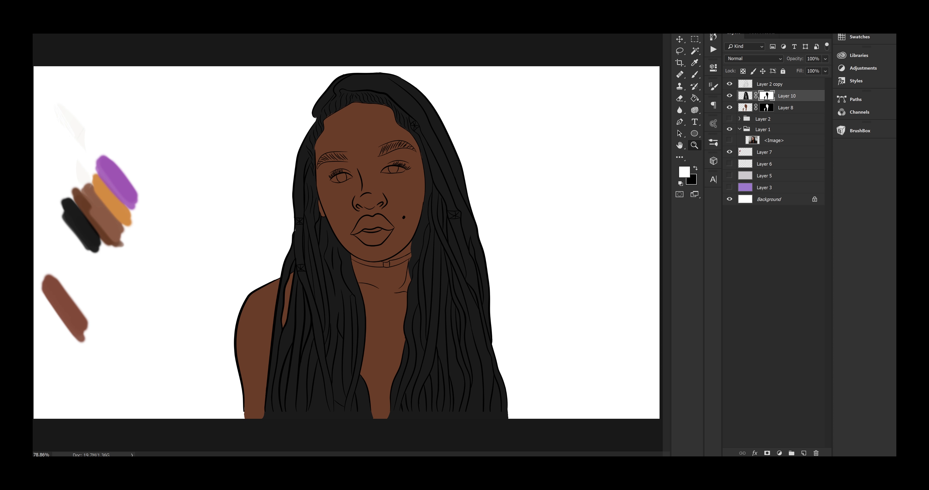
# - Create a layer above Layer 10, select the lips with the Lasso, and fill them with the sampled reddish-brown swatch colour
pyautogui.hotkey('ctrl', 'shift', 'alt', 'n')
pyautogui.scroll(1, 373, 238)
pyautogui.keyDown('alt'); pyautogui.click(97, 284); pyautogui.keyUp('alt')
pyautogui.moveTo(444, 201); pyautogui.dragTo(512, 201)
pyautogui.press('l')
pyautogui.moveTo(388, 159)
pyautogui.mouseDown()
pyautogui.moveTo(373, 312)
pyautogui.moveTo(523, 271)
pyautogui.mouseUp()
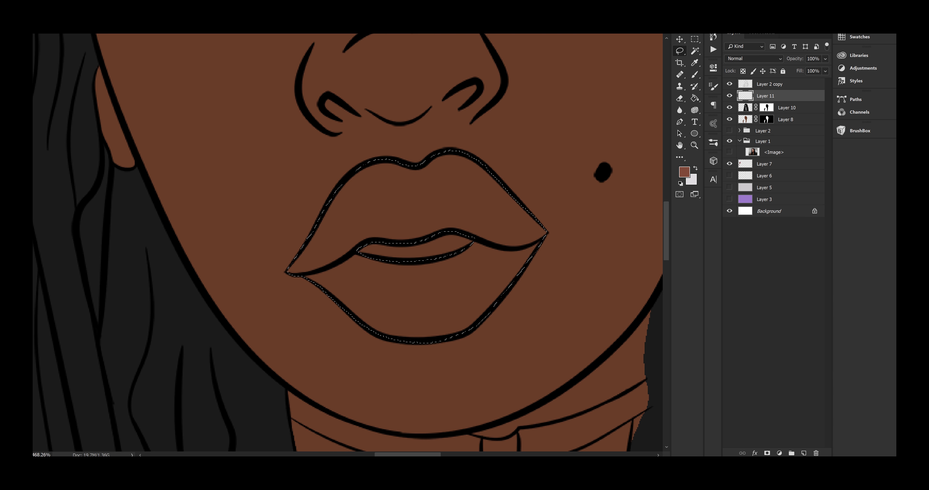
pyautogui.hotkey('alt', 'BackSpace')
pyautogui.scroll(-3, 601, 210)
pyautogui.press('x')
pyautogui.hotkey('shift', 'g')
pyautogui.moveTo(487, 194); pyautogui.dragTo(493, 288)
pyautogui.hotkey('ctrl', 'BackSpace')
pyautogui.scroll(-1, 365, 248)
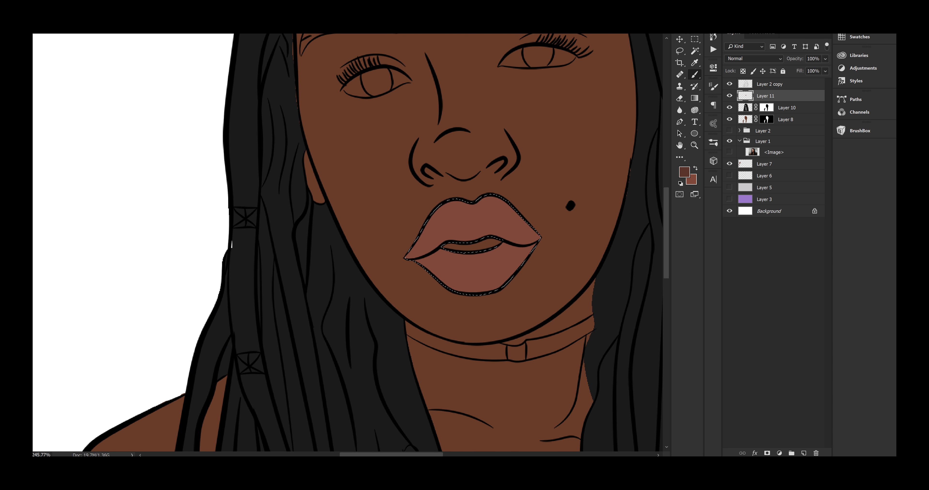
# - Paint the upper lip with the darker brown inside the lip selection and deselect
pyautogui.press('b')
pyautogui.moveTo(417, 226); pyautogui.dragTo(535, 191)
pyautogui.hotkey('ctrl', 'd')
# - Fill the eye shapes with white on a separate layer beneath the lip layer
pyautogui.press('l')
pyautogui.scroll(4, 491, 274)
pyautogui.click(684, 172)
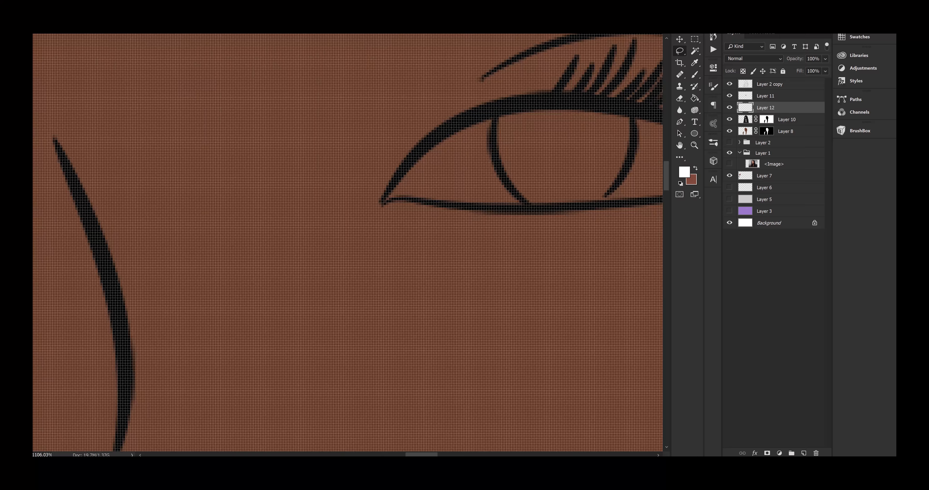
pyautogui.scroll(-2, 346, 245)
pyautogui.scroll(2, 346, 245)
pyautogui.hotkey('alt', 'BackSpace')
pyautogui.press('l')
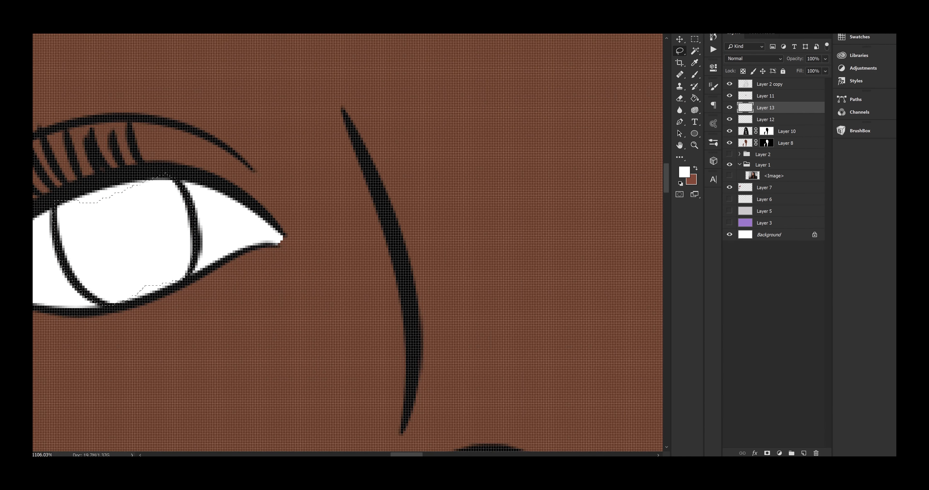
pyautogui.hscroll(5, 347, 245)
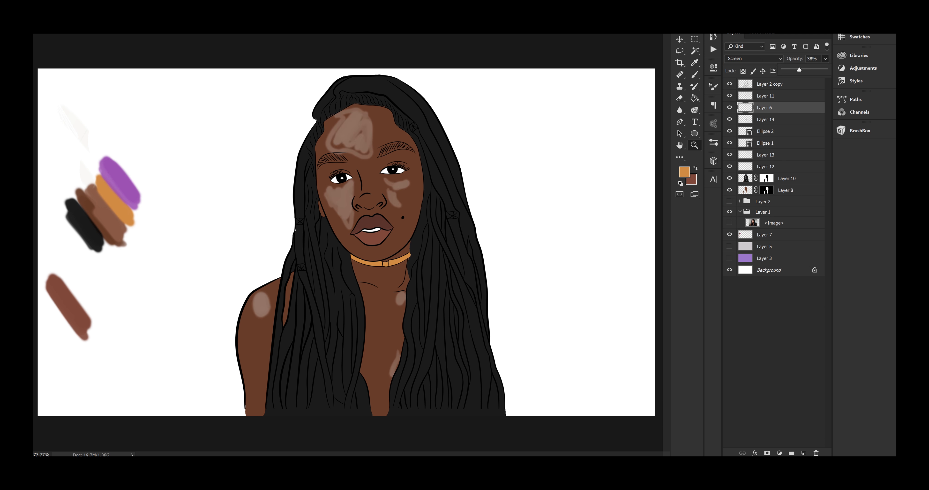
# - Show the light grey backdrop on Layer 5 and sample its grey as the brush colour
pyautogui.press('b')
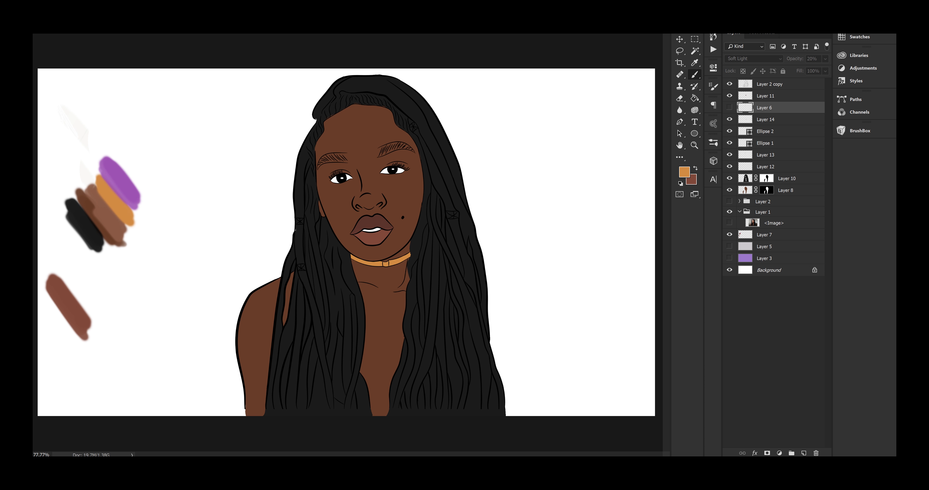
pyautogui.click(764, 247)
pyautogui.click(729, 246)
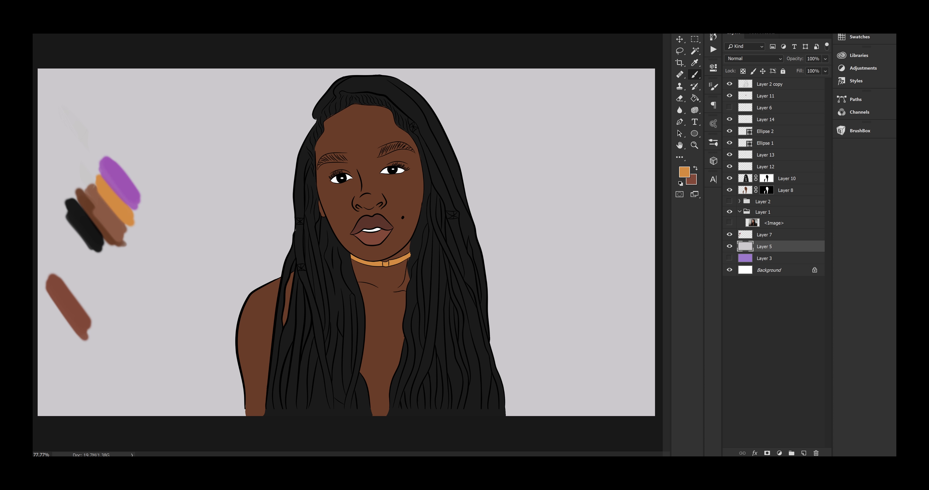
pyautogui.keyDown('alt'); pyautogui.click(561, 306); pyautogui.keyUp('alt')
# - Identify the lip layer by toggling its visibility and create a new layer directly above it
pyautogui.click(729, 96)
pyautogui.click(728, 95)
pyautogui.click(765, 95)
pyautogui.hotkey('ctrl', 'shift', 'alt', 'n')
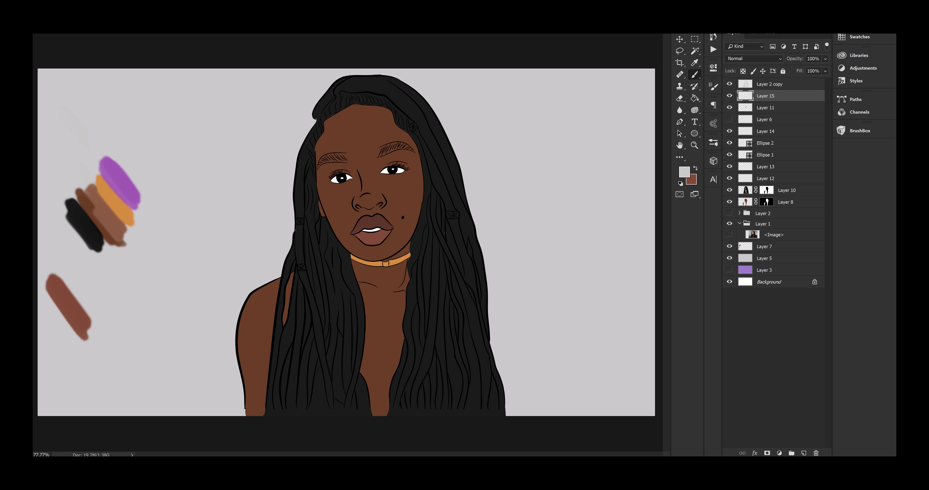
# - Undo a test highlight stroke on the shoulder and switch the brush's blending mode to Soft Light
pyautogui.moveTo(261, 298)
pyautogui.mouseDown()
pyautogui.moveTo(254, 317)
pyautogui.moveTo(259, 306)
pyautogui.moveTo(267, 314)
pyautogui.mouseUp()
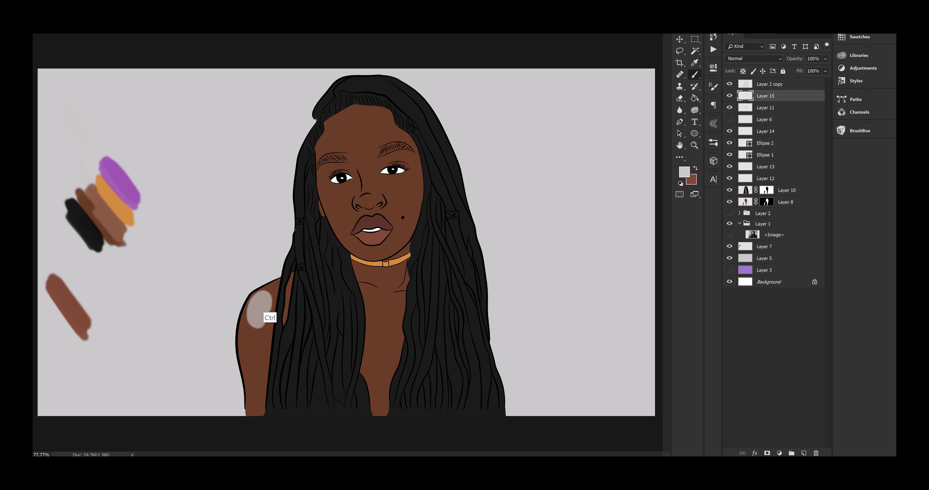
pyautogui.hotkey('ctrl', 'z')
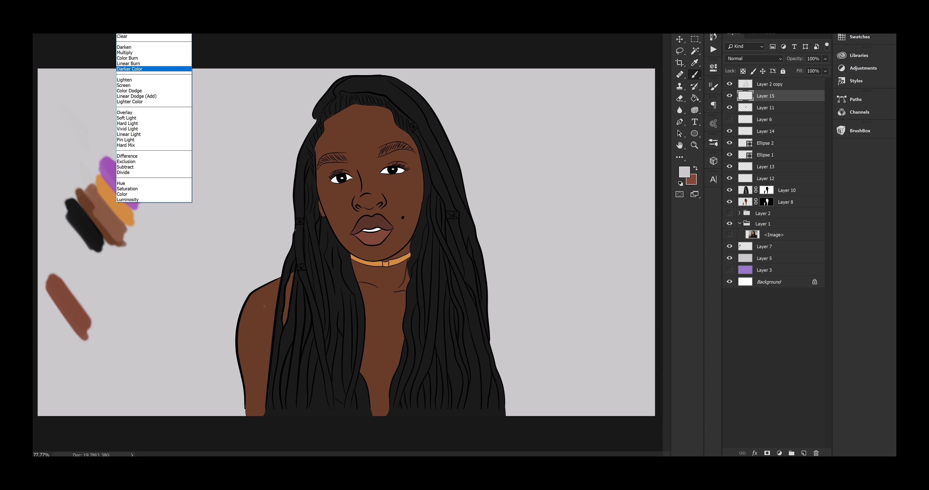
pyautogui.click(153, 85)
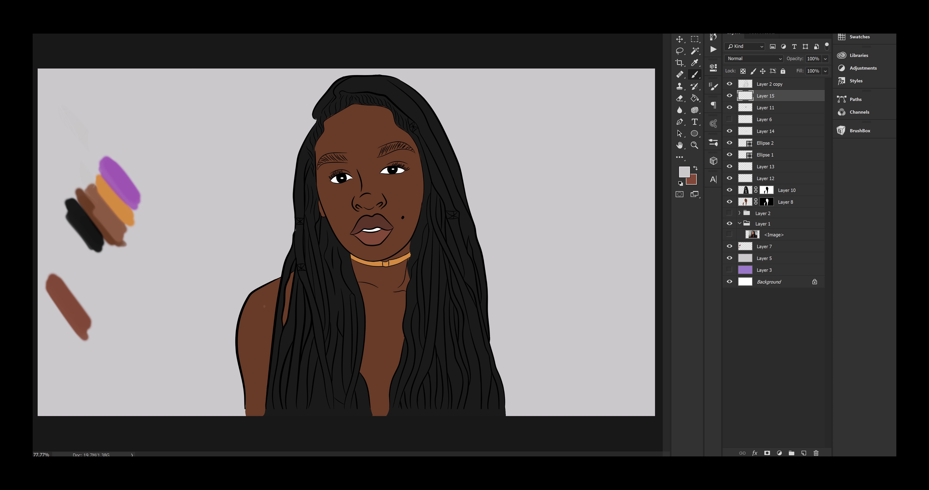
pyautogui.click(153, 35)
pyautogui.click(154, 118)
pyautogui.press('z')
pyautogui.moveTo(267, 335); pyautogui.dragTo(303, 336)
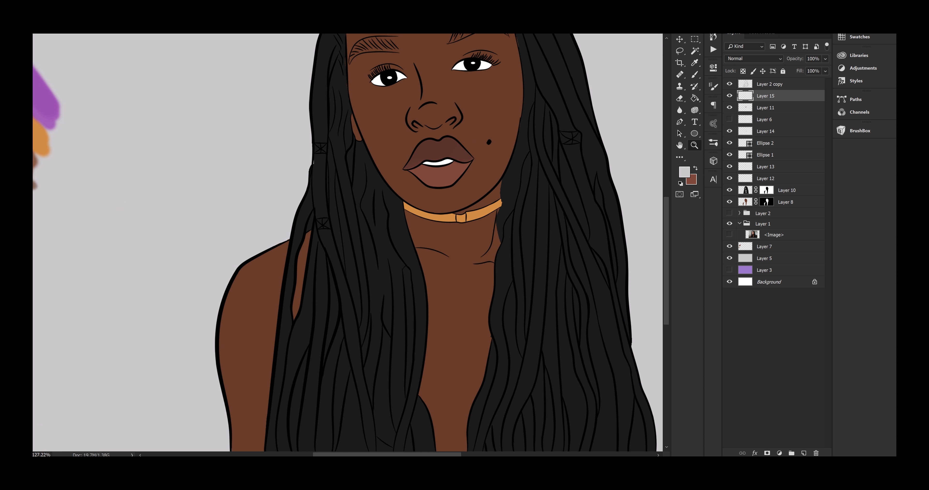
pyautogui.press('b')
pyautogui.moveTo(252, 304)
pyautogui.mouseDown()
pyautogui.moveTo(267, 270)
pyautogui.moveTo(250, 317)
pyautogui.moveTo(274, 269)
pyautogui.mouseUp()
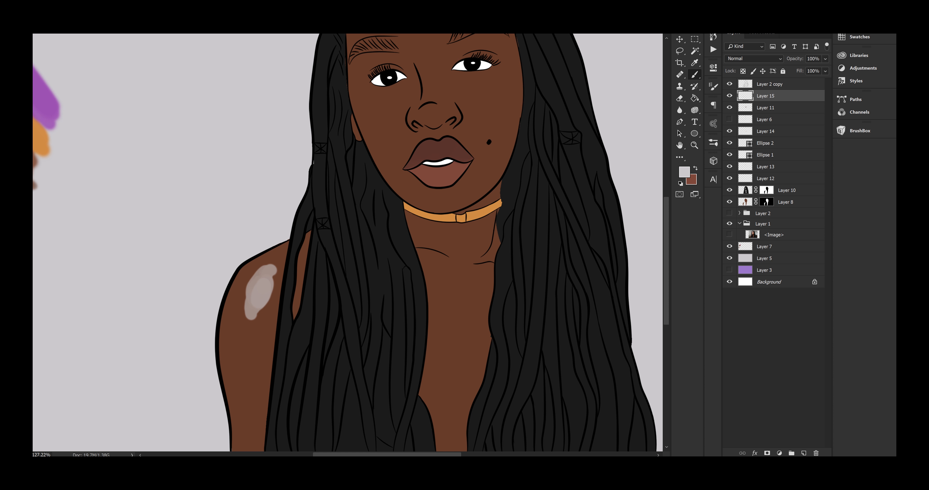
pyautogui.moveTo(405, 90)
pyautogui.mouseDown()
pyautogui.moveTo(401, 146)
pyautogui.moveTo(393, 119)
pyautogui.moveTo(395, 145)
pyautogui.moveTo(368, 99)
pyautogui.moveTo(387, 136)
pyautogui.moveTo(398, 93)
pyautogui.mouseUp()
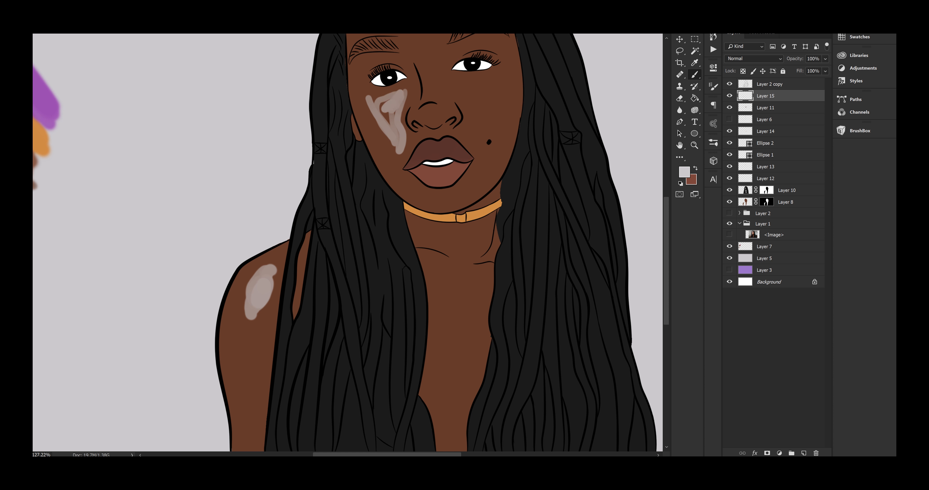
pyautogui.hotkey('ctrl', 'z')
pyautogui.hotkey('ctrl', 'z')
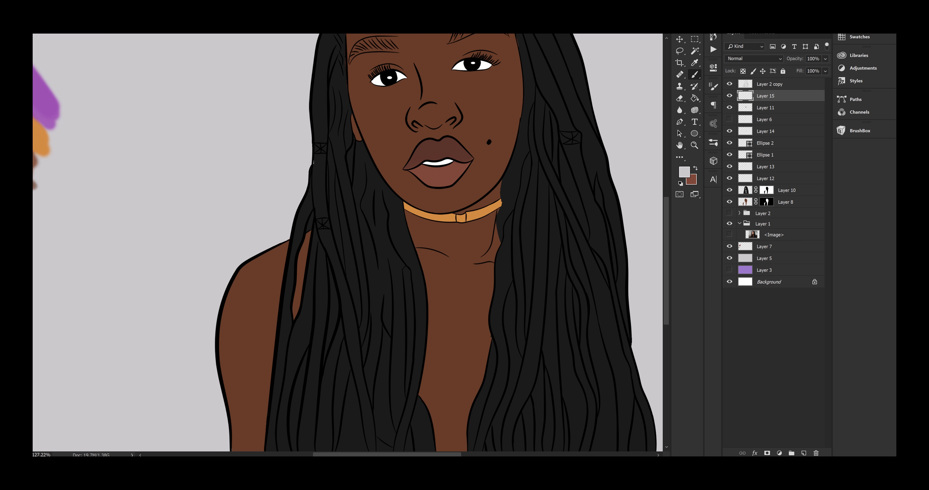
# - Paint translucent light grey highlights on the bare shoulder and on the cheek beneath the eye nearest that shoulder
pyautogui.moveTo(261, 278)
pyautogui.mouseDown()
pyautogui.moveTo(248, 318)
pyautogui.moveTo(259, 292)
pyautogui.moveTo(265, 300)
pyautogui.moveTo(273, 273)
pyautogui.moveTo(240, 320)
pyautogui.moveTo(241, 305)
pyautogui.mouseUp()
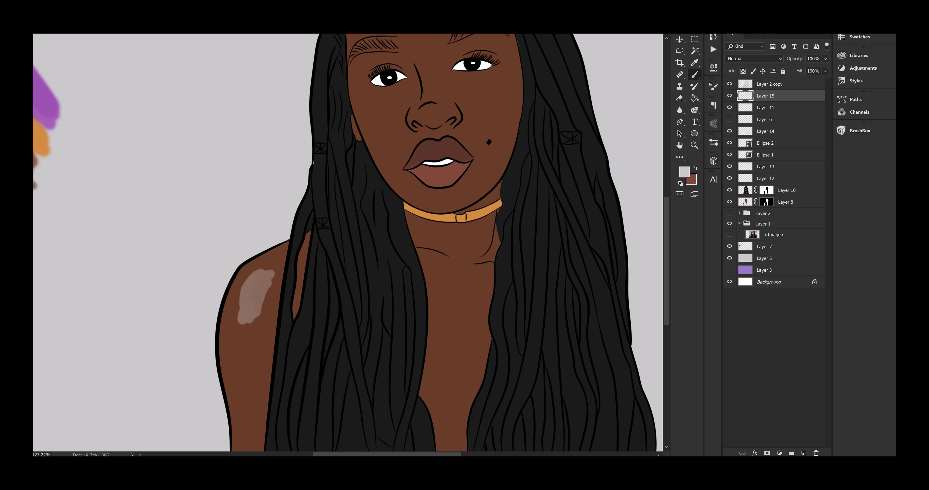
pyautogui.moveTo(408, 89)
pyautogui.mouseDown()
pyautogui.moveTo(375, 115)
pyautogui.moveTo(384, 134)
pyautogui.moveTo(396, 134)
pyautogui.moveTo(411, 104)
pyautogui.moveTo(395, 147)
pyautogui.moveTo(384, 99)
pyautogui.moveTo(378, 108)
pyautogui.moveTo(366, 99)
pyautogui.moveTo(394, 147)
pyautogui.moveTo(396, 124)
pyautogui.moveTo(405, 132)
pyautogui.moveTo(388, 125)
pyautogui.moveTo(385, 144)
pyautogui.moveTo(364, 104)
pyautogui.mouseUp()
pyautogui.scroll(3, 346, 241)
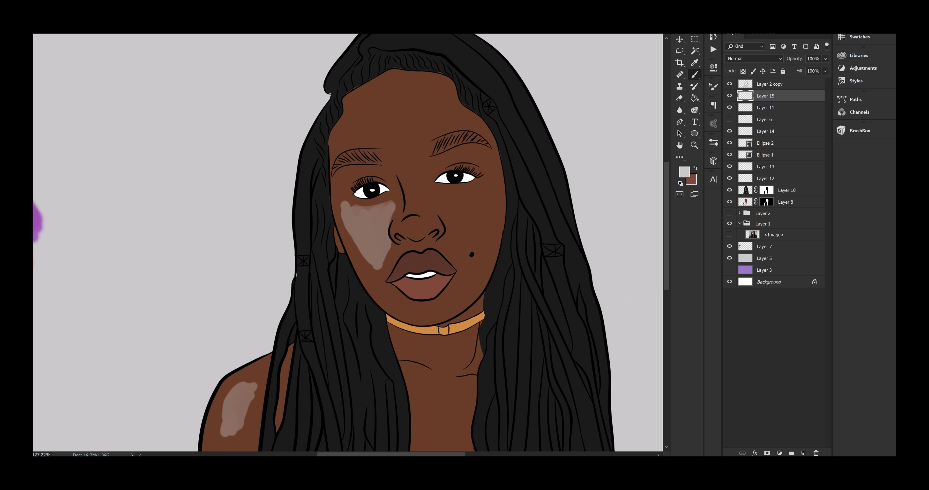
pyautogui.moveTo(399, 78)
pyautogui.mouseDown()
pyautogui.moveTo(417, 101)
pyautogui.moveTo(416, 132)
pyautogui.mouseUp()
pyautogui.moveTo(410, 96); pyautogui.dragTo(413, 143)
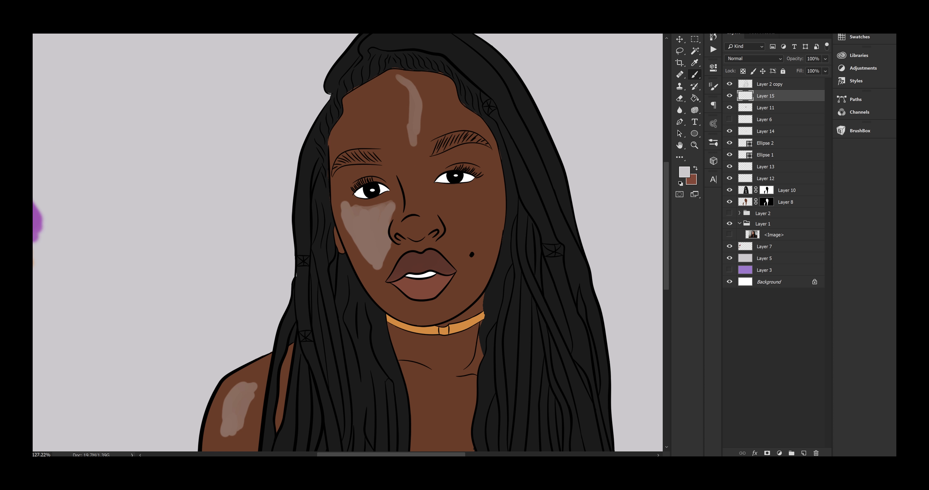
pyautogui.moveTo(391, 73); pyautogui.dragTo(408, 134)
pyautogui.hotkey('ctrl', 'z')
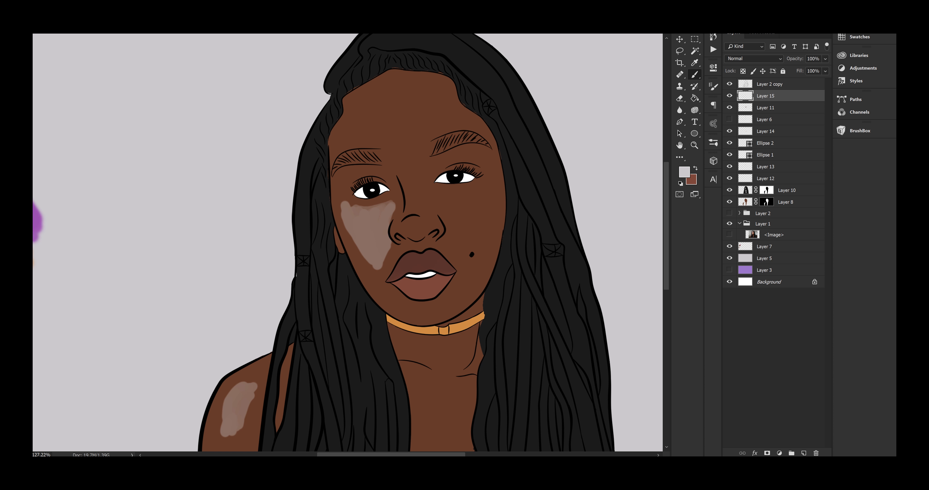
pyautogui.moveTo(394, 104); pyautogui.dragTo(395, 103)
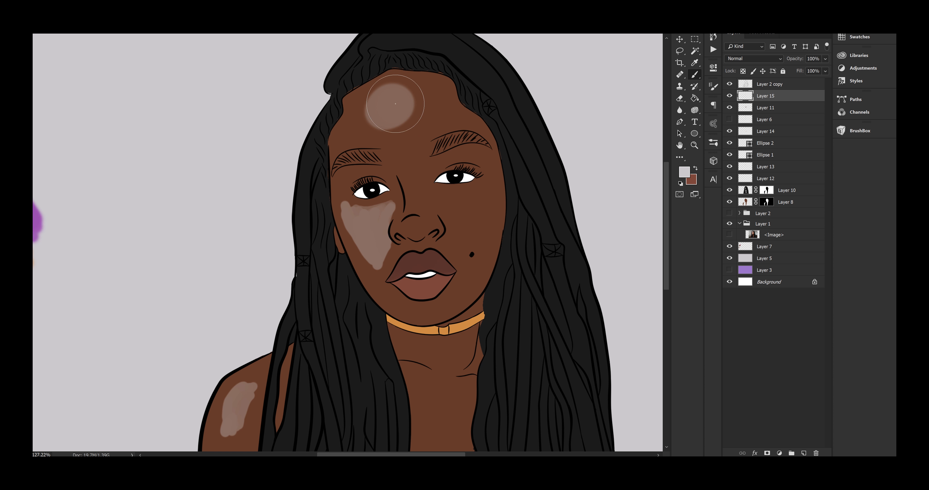
pyautogui.hotkey('ctrl', 'z')
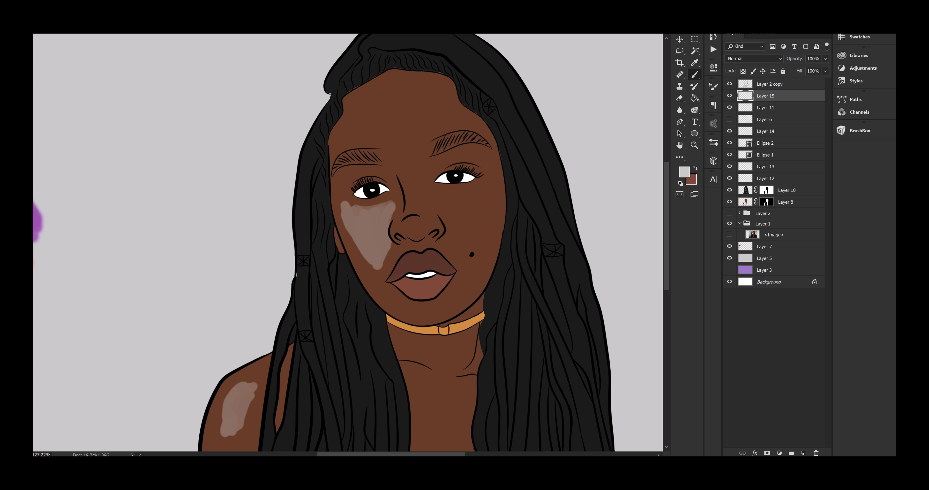
pyautogui.moveTo(398, 104); pyautogui.dragTo(396, 104)
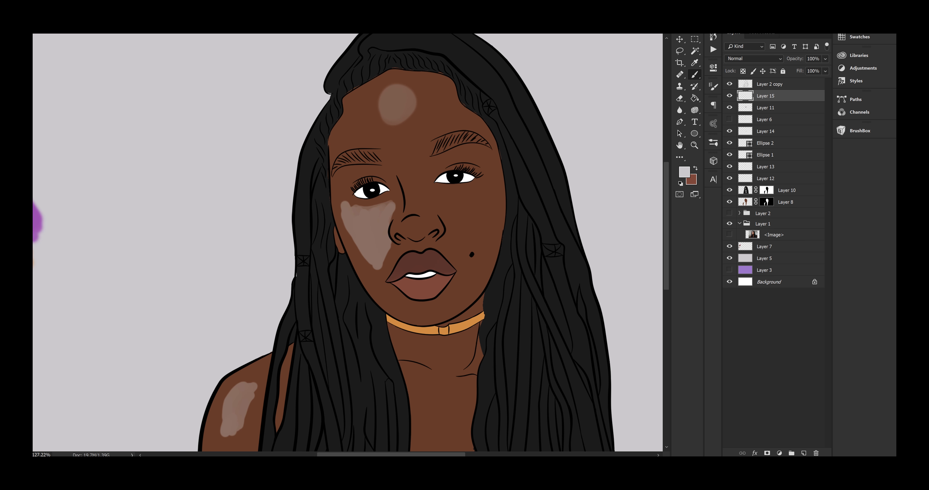
pyautogui.hotkey('ctrl', 'z')
# - Enlarge the brush and paint a broad translucent light grey highlight across the middle of the forehead
pyautogui.press(']')
pyautogui.press(']')
pyautogui.press(']')
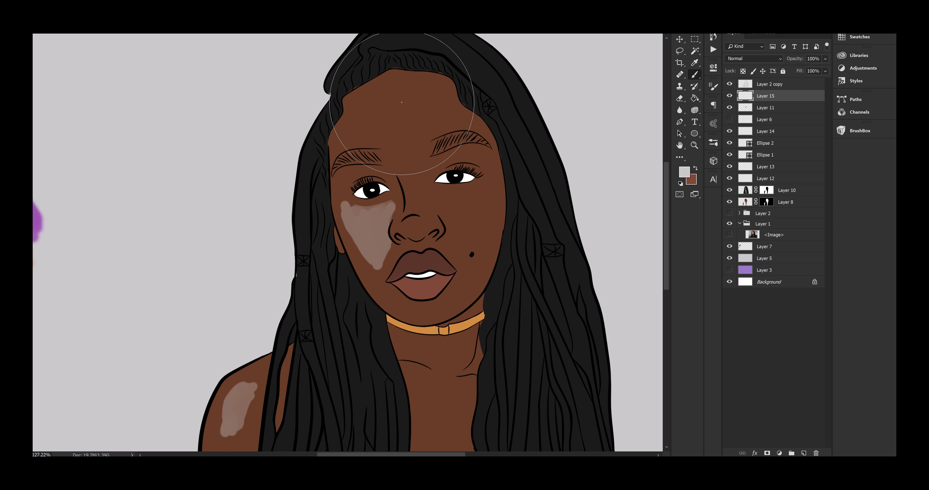
pyautogui.click(396, 106)
pyautogui.hotkey('ctrl', 'z')
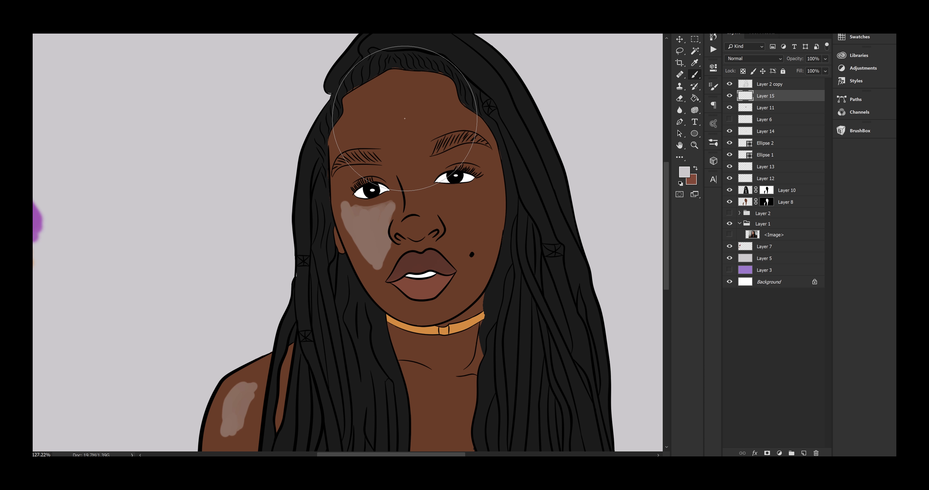
pyautogui.press('[')
pyautogui.press('[')
pyautogui.moveTo(403, 116)
pyautogui.mouseDown()
pyautogui.moveTo(383, 106)
pyautogui.moveTo(388, 123)
pyautogui.moveTo(417, 99)
pyautogui.moveTo(399, 93)
pyautogui.moveTo(379, 112)
pyautogui.moveTo(374, 122)
pyautogui.moveTo(406, 134)
pyautogui.mouseUp()
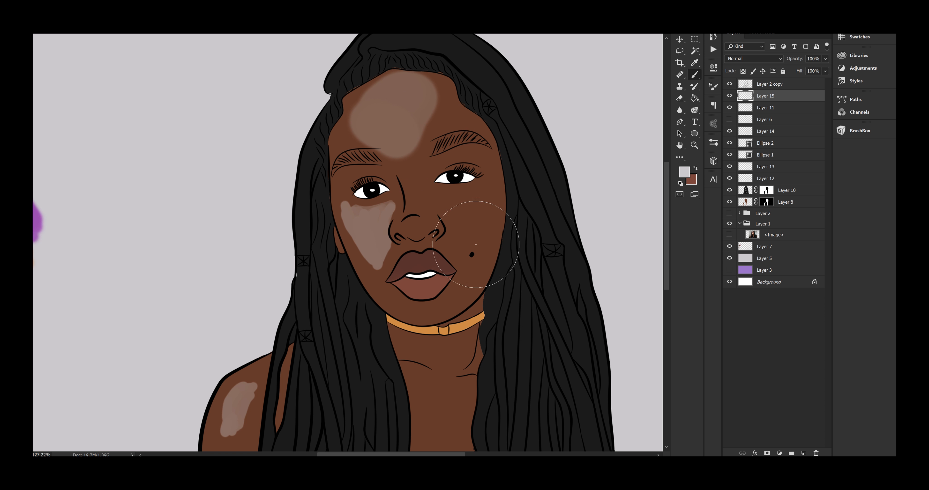
# - With a much smaller brush, paint light grey highlights beneath the other eye, beside the nose, under the collarbone and on the chest
pyautogui.press('[')
pyautogui.press('[')
pyautogui.press('[')
pyautogui.press('[')
pyautogui.press('[')
pyautogui.press('[')
pyautogui.press('[')
pyautogui.press('[')
pyautogui.moveTo(452, 215)
pyautogui.mouseDown()
pyautogui.moveTo(457, 237)
pyautogui.moveTo(463, 217)
pyautogui.mouseUp()
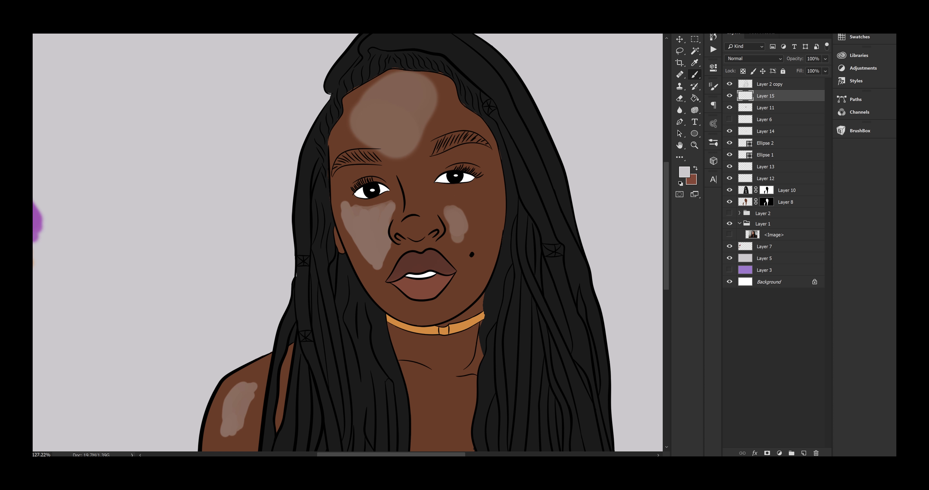
pyautogui.moveTo(451, 205)
pyautogui.mouseDown()
pyautogui.moveTo(475, 196)
pyautogui.moveTo(442, 197)
pyautogui.mouseUp()
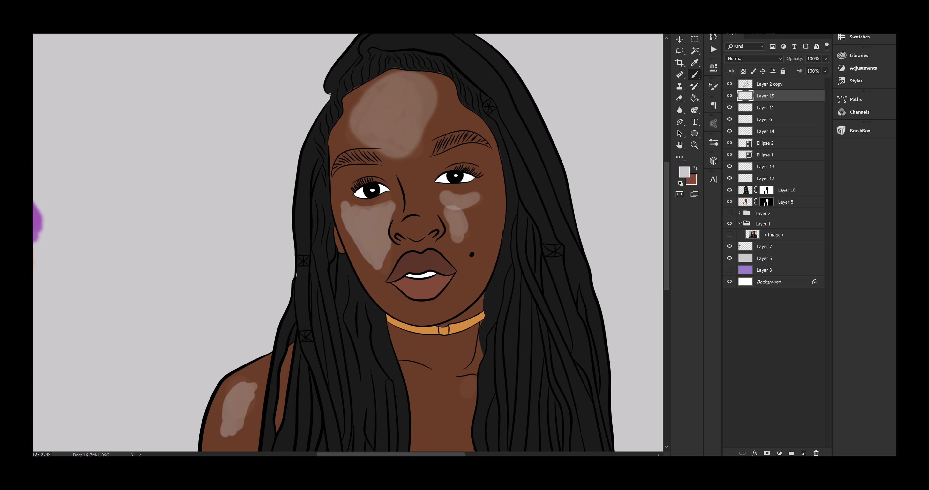
pyautogui.moveTo(453, 387)
pyautogui.mouseDown()
pyautogui.moveTo(377, 287)
pyautogui.moveTo(367, 263)
pyautogui.moveTo(379, 259)
pyautogui.mouseUp()
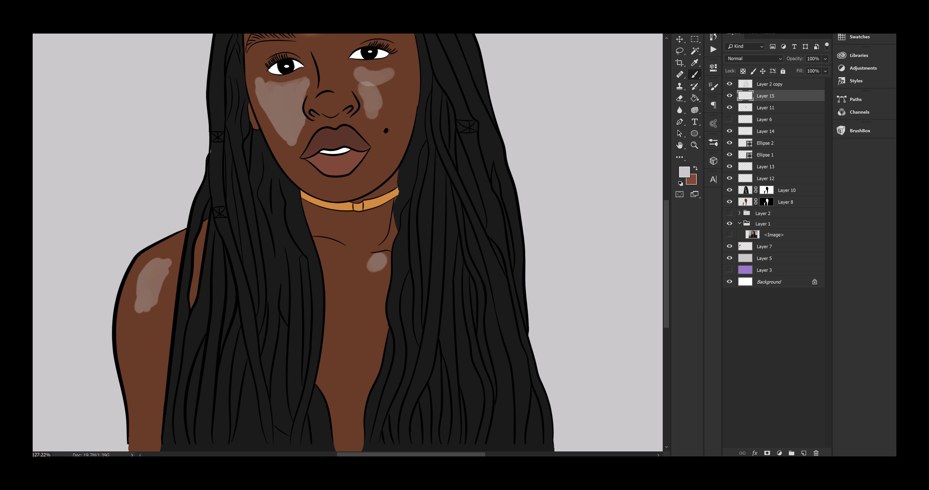
pyautogui.moveTo(377, 367); pyautogui.dragTo(364, 392)
# - Soften the skin highlights on Layer 15 with a Gaussian Blur of 40.1 pixels radius
pyautogui.click(694, 145)
pyautogui.moveTo(551, 210); pyautogui.dragTo(497, 211)
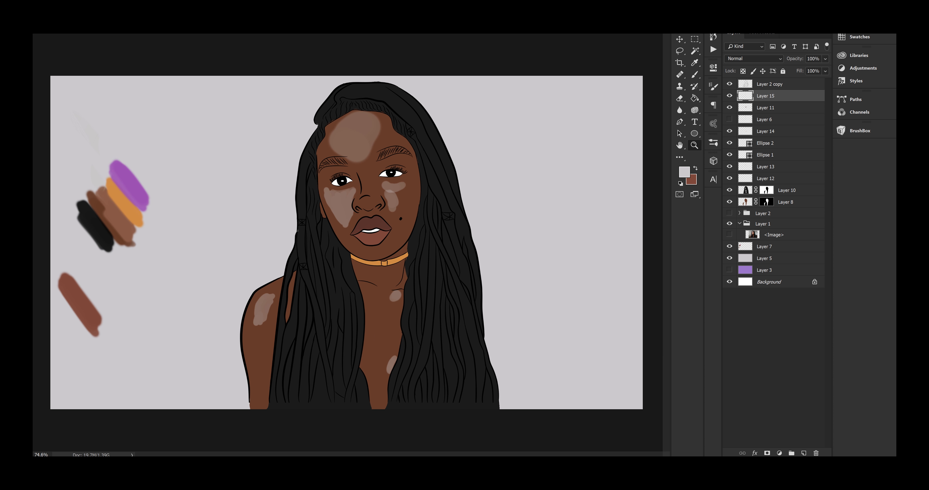
pyautogui.hotkey('alt', 't')
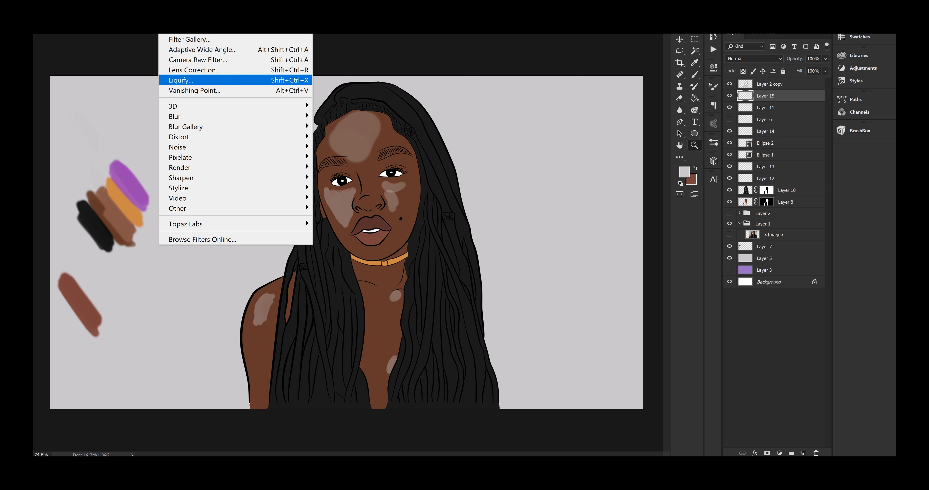
pyautogui.moveTo(235, 116)
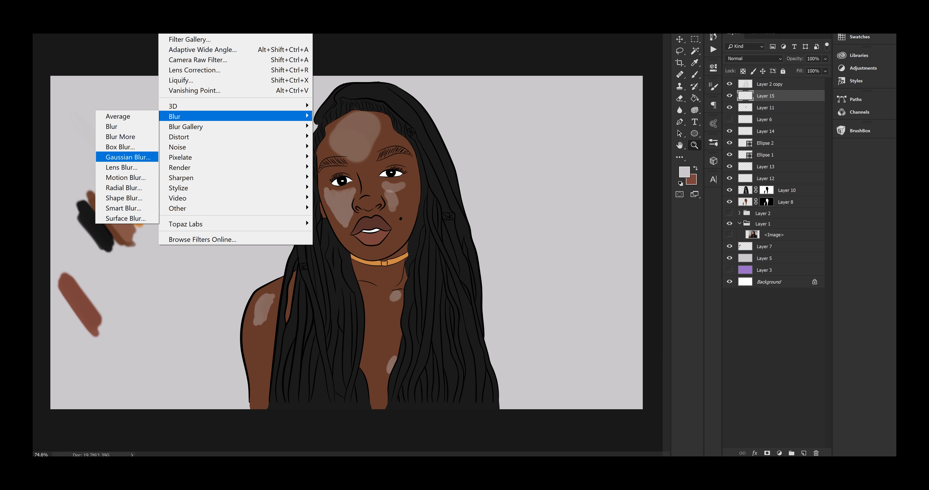
pyautogui.click(127, 157)
pyautogui.moveTo(479, 102); pyautogui.dragTo(762, 77)
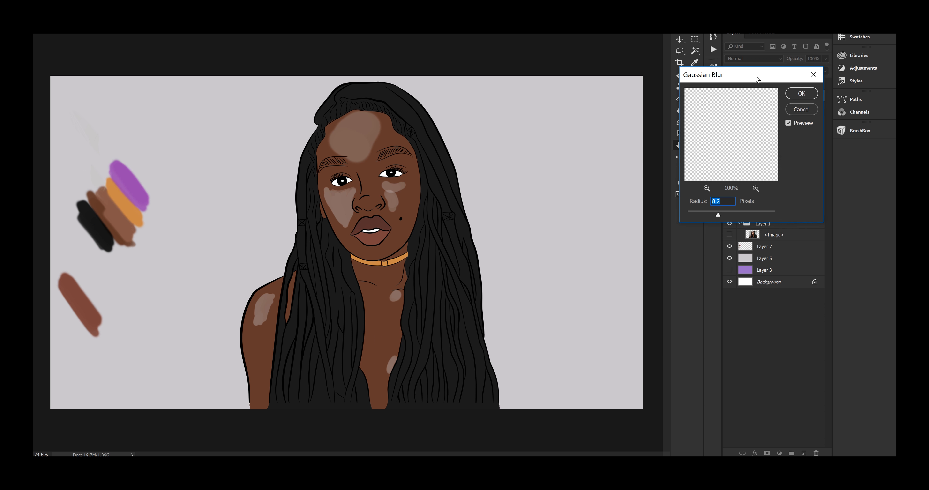
pyautogui.moveTo(716, 215); pyautogui.dragTo(731, 215)
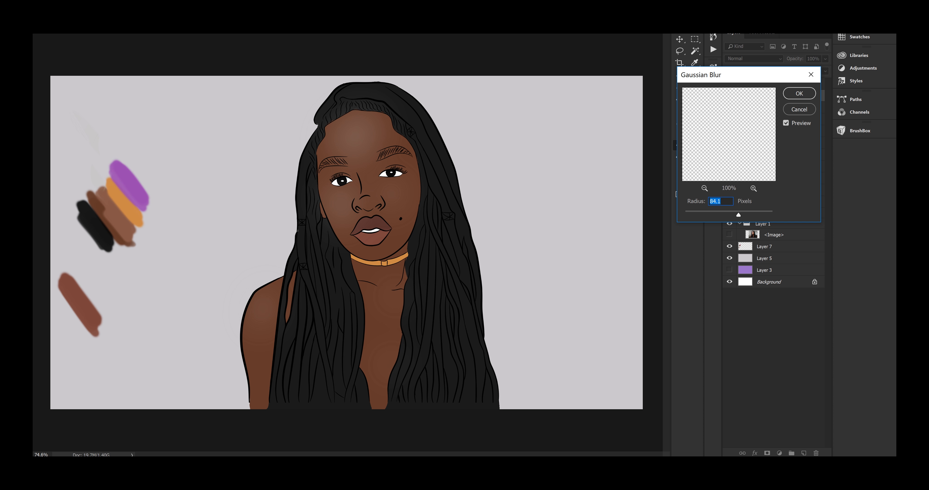
pyautogui.moveTo(738, 215); pyautogui.dragTo(729, 215)
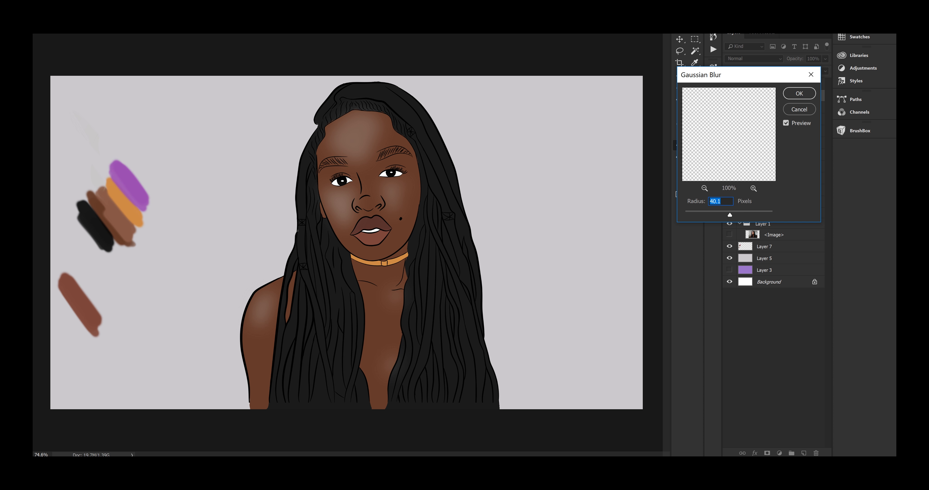
pyautogui.click(811, 74)
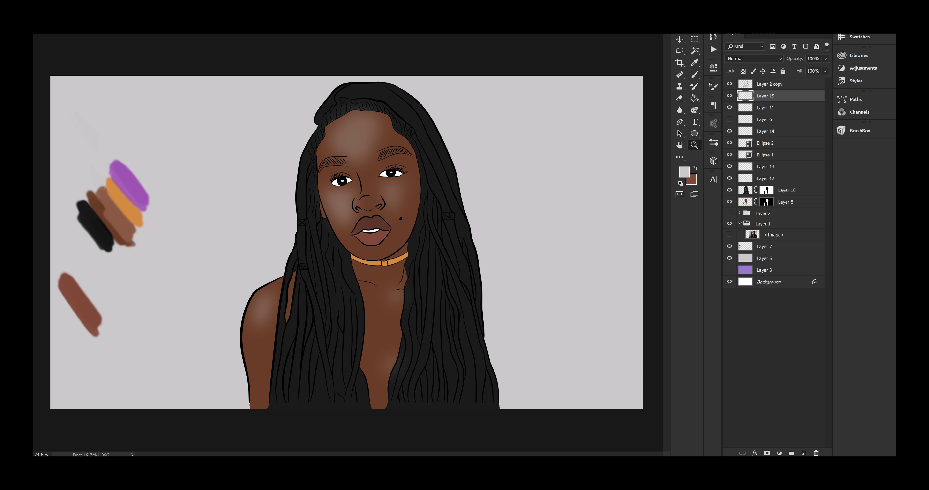
# - Create a new layer above Layer 15 and paint light grey shine highlights with brighter dabs on the upper and lower lips
pyautogui.moveTo(353, 203)
pyautogui.mouseDown()
pyautogui.moveTo(576, 203)
pyautogui.moveTo(415, 180)
pyautogui.mouseUp()
pyautogui.moveTo(514, 192); pyautogui.dragTo(645, 192)
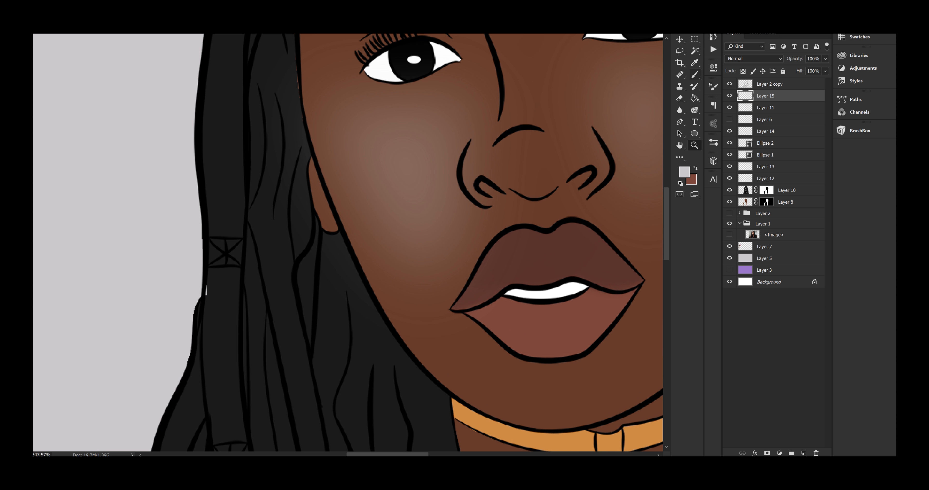
pyautogui.click(694, 74)
pyautogui.hotkey('ctrl', 'shift', 'alt', 'n')
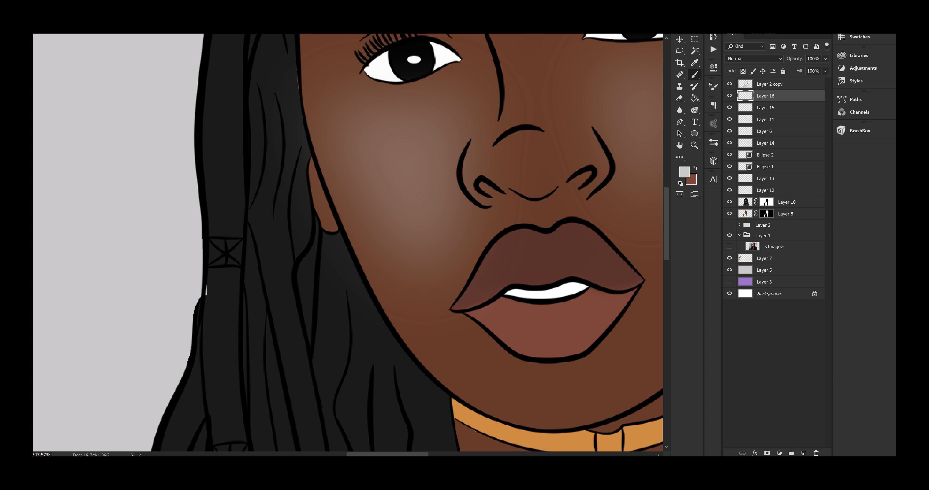
pyautogui.moveTo(533, 234)
pyautogui.mouseDown()
pyautogui.moveTo(508, 240)
pyautogui.moveTo(530, 245)
pyautogui.mouseUp()
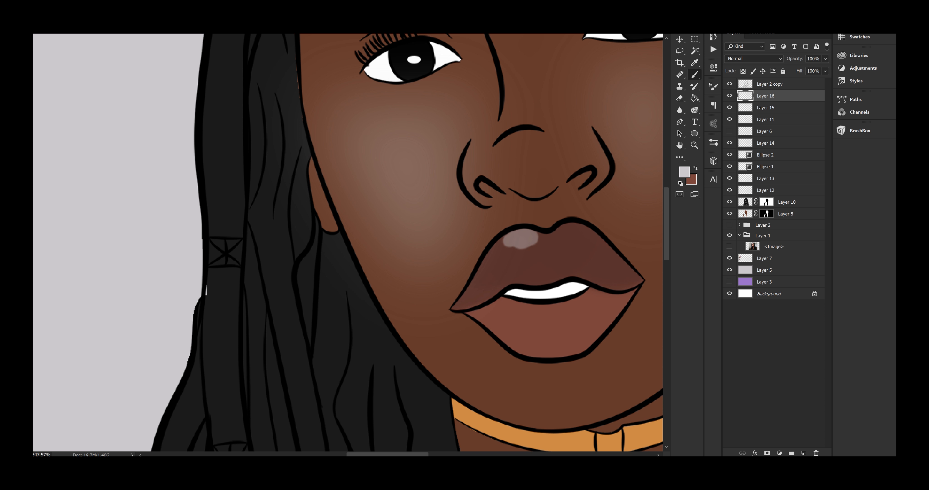
pyautogui.moveTo(576, 329)
pyautogui.mouseDown()
pyautogui.moveTo(528, 338)
pyautogui.moveTo(536, 346)
pyautogui.moveTo(527, 348)
pyautogui.moveTo(520, 326)
pyautogui.moveTo(558, 327)
pyautogui.mouseUp()
pyautogui.hotkey('ctrl', 'z')
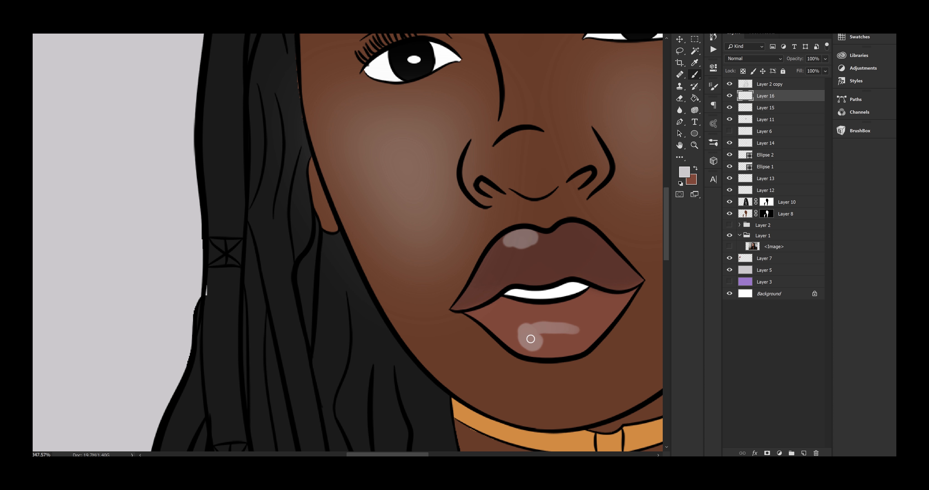
pyautogui.click(529, 339)
pyautogui.click(520, 239)
# - Soften the lip highlights on Layer 16 with a Gaussian Blur of 8.2 pixels radius
pyautogui.click(694, 145)
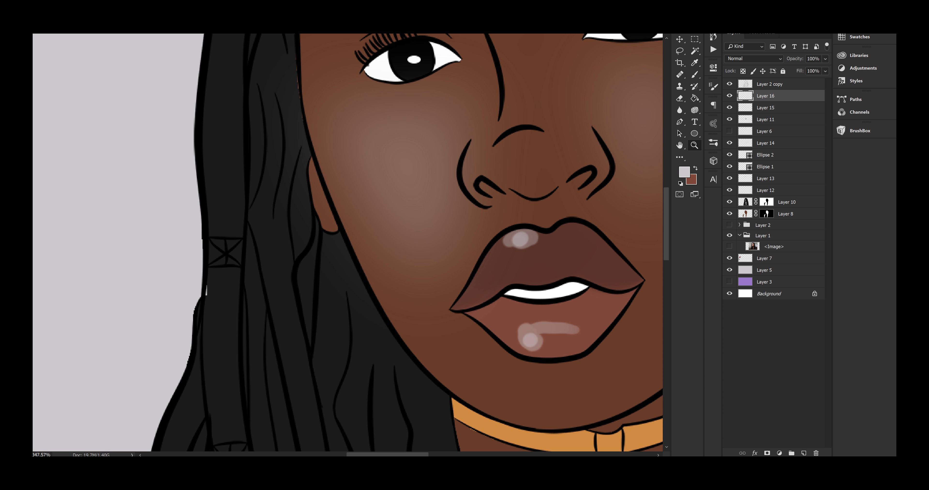
pyautogui.moveTo(589, 273); pyautogui.dragTo(534, 273)
pyautogui.hotkey('alt', 't')
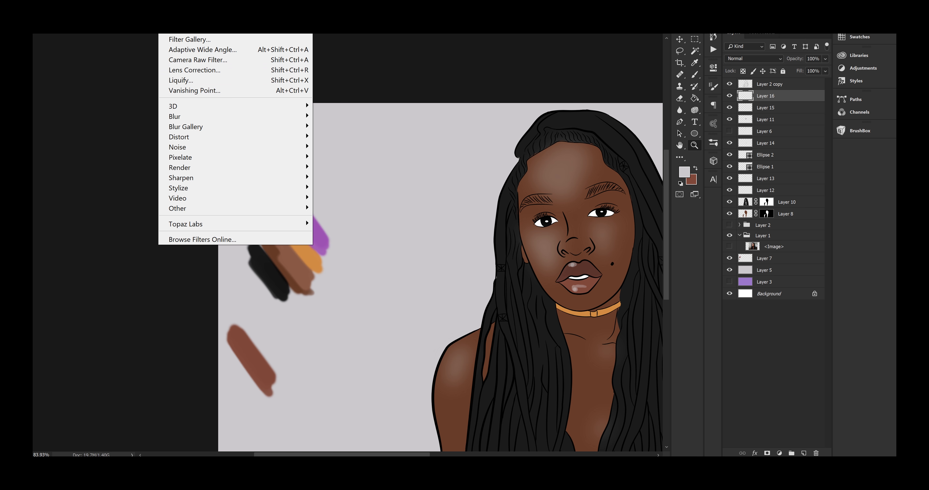
pyautogui.moveTo(235, 116)
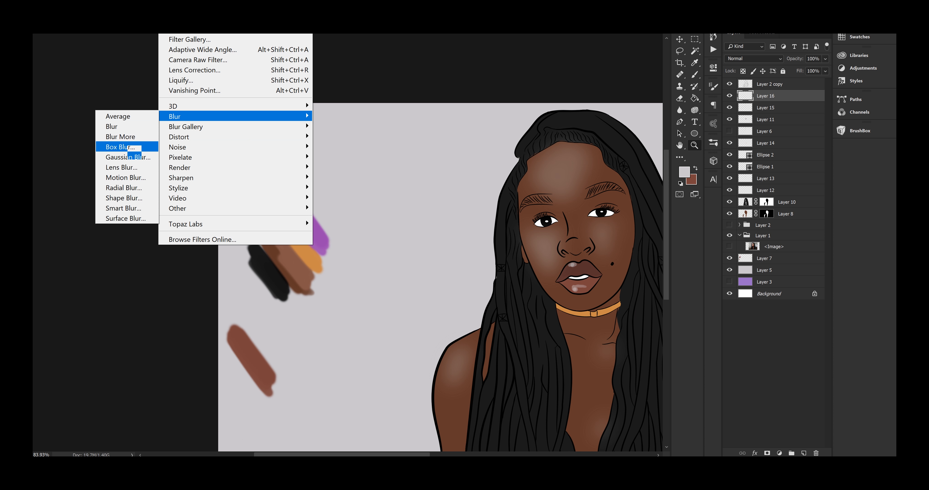
pyautogui.click(128, 157)
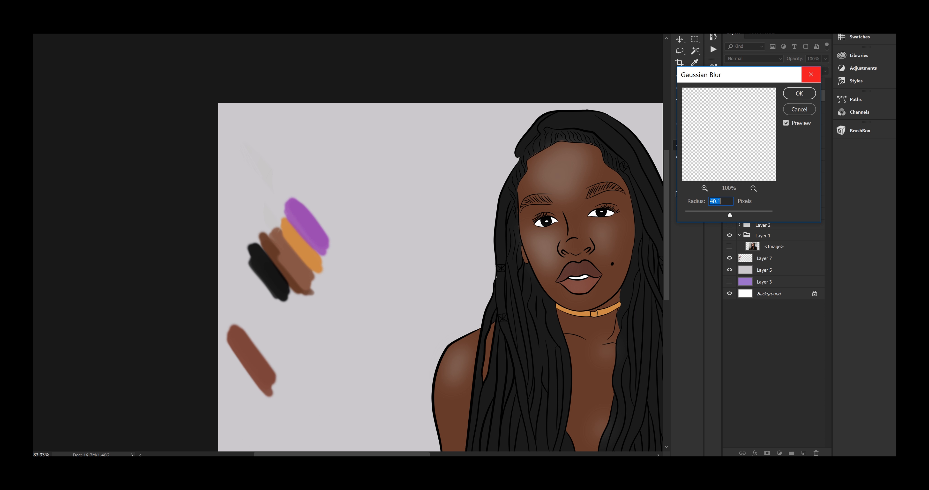
pyautogui.moveTo(723, 215); pyautogui.dragTo(715, 215)
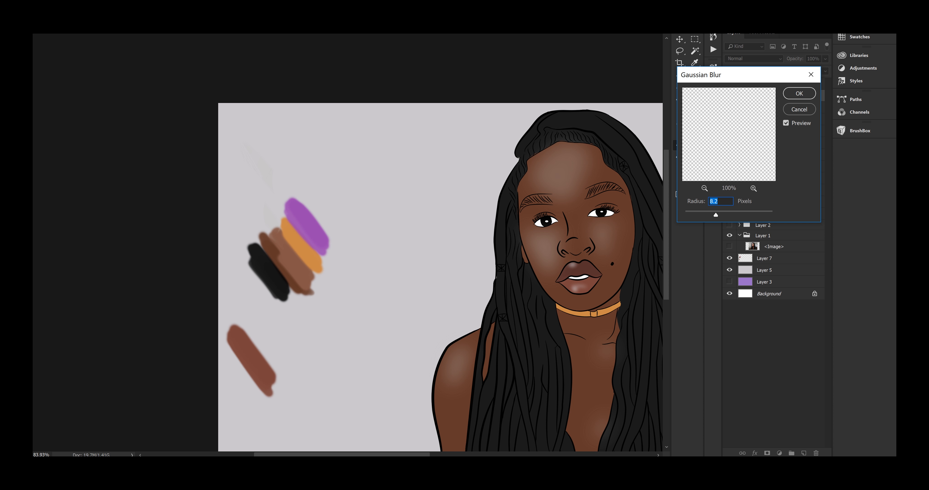
pyautogui.click(810, 75)
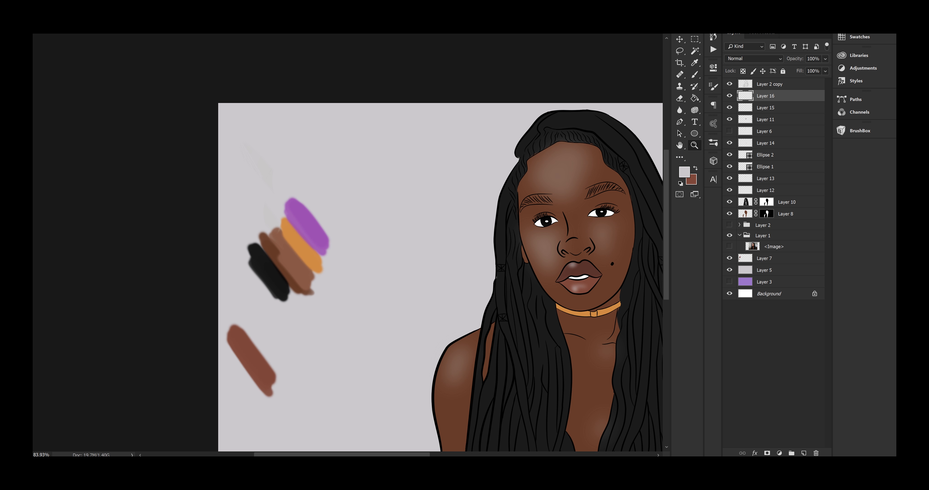
pyautogui.moveTo(504, 253); pyautogui.dragTo(318, 219)
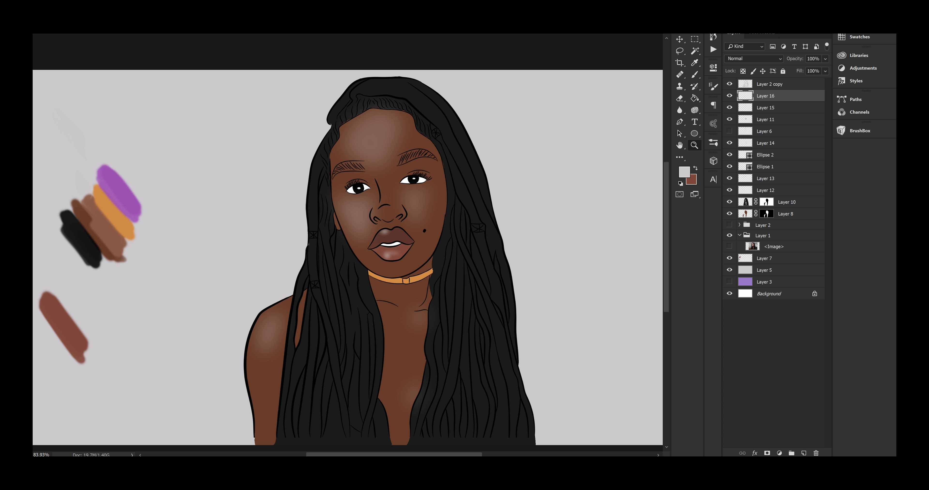
pyautogui.keyDown('ctrl'); pyautogui.click(745, 83); pyautogui.keyUp('ctrl')
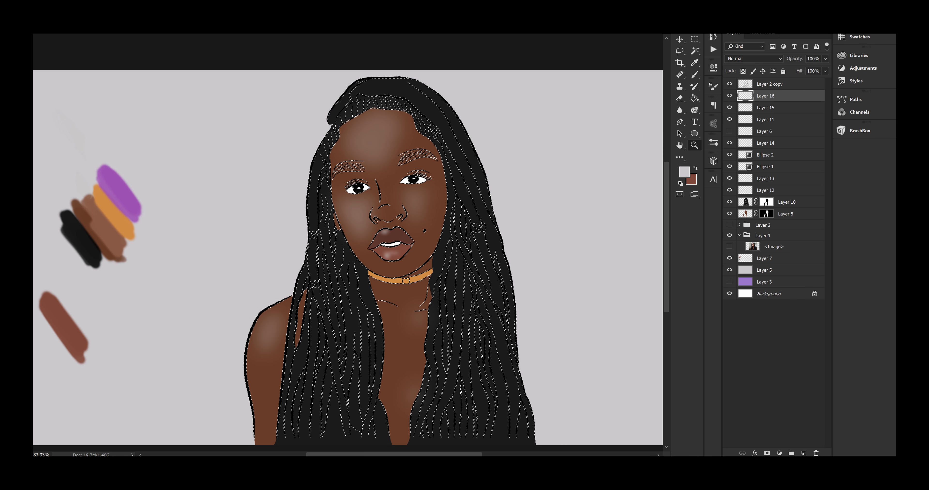
pyautogui.hotkey('ctrl', 'd')
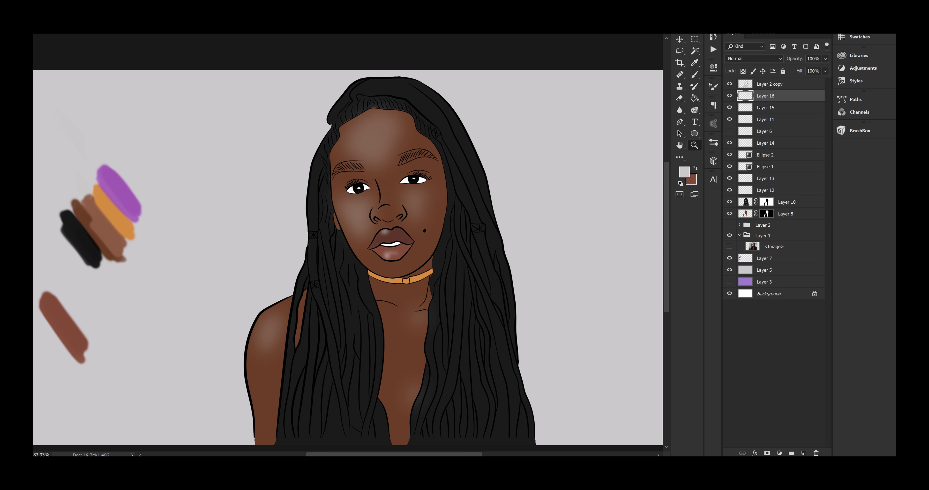
# - Try a light grey brush stroke along the face outline beside the ear on Layer 16
pyautogui.click(694, 98)
pyautogui.click(694, 75)
pyautogui.click(694, 145)
pyautogui.moveTo(345, 239)
pyautogui.mouseDown()
pyautogui.moveTo(337, 238)
pyautogui.moveTo(454, 238)
pyautogui.mouseUp()
pyautogui.press('b')
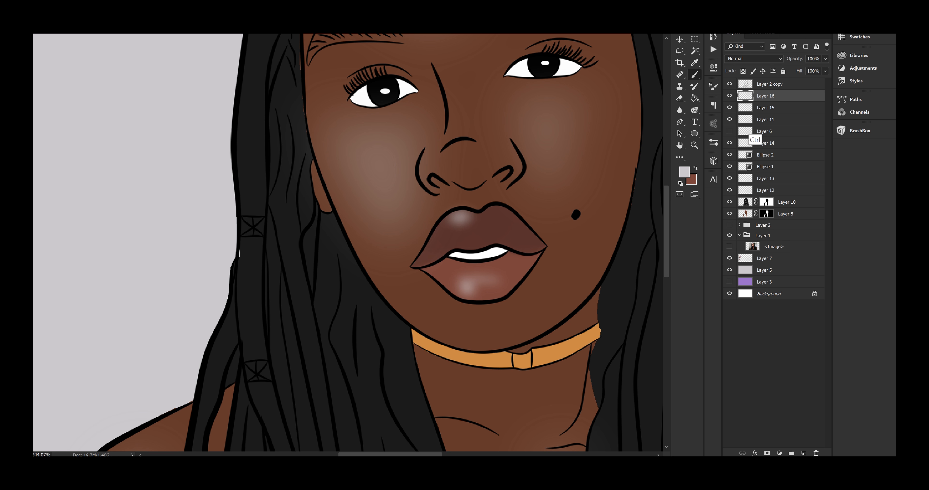
pyautogui.moveTo(313, 144); pyautogui.dragTo(345, 221)
pyautogui.hotkey('ctrl', 'z')
# - Try the Overlay blend mode on the Layer 2 copy line art, testing it with a stroke over the face outline on Layer 16
pyautogui.click(769, 84)
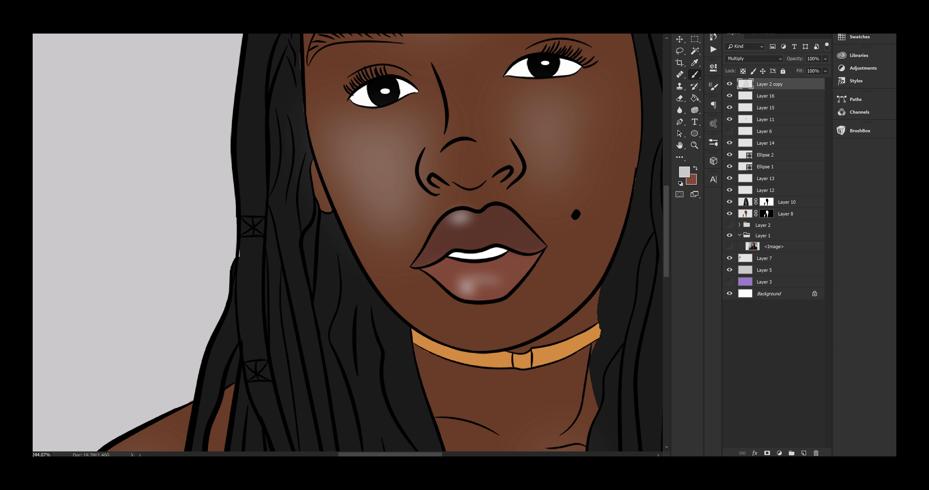
pyautogui.click(753, 58)
pyautogui.click(753, 148)
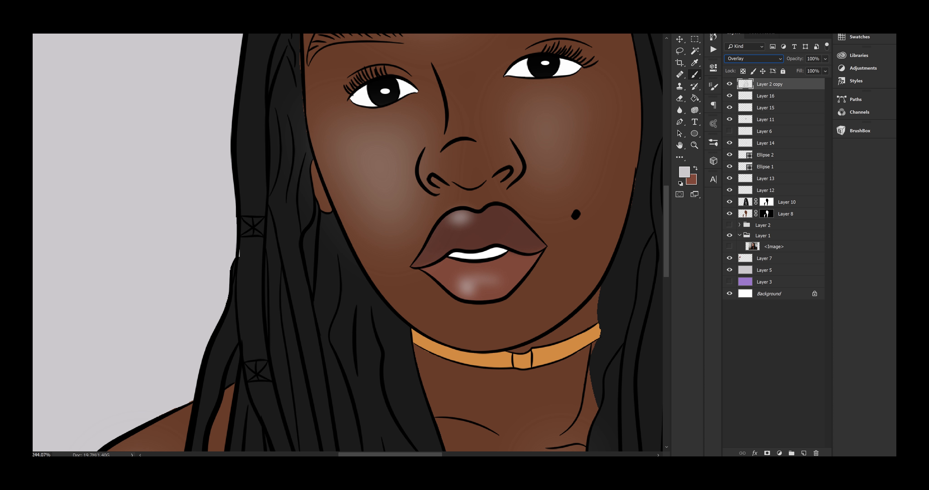
pyautogui.click(769, 96)
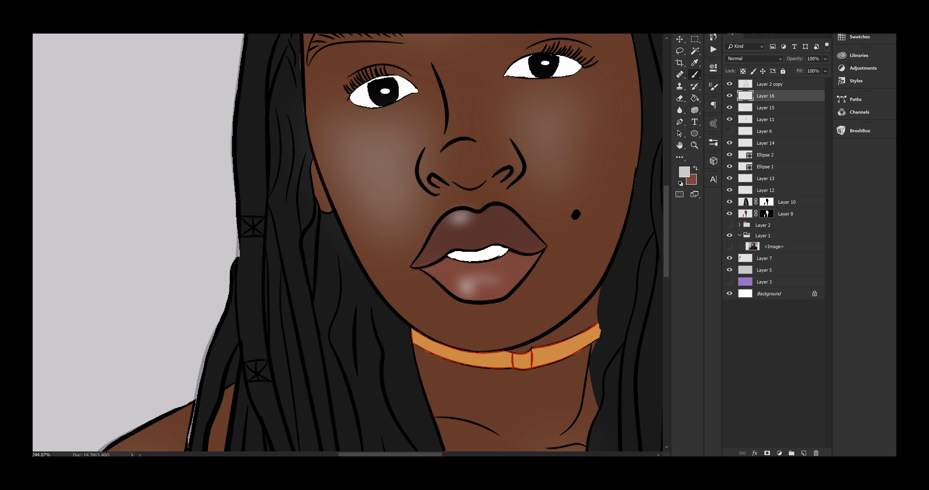
pyautogui.moveTo(318, 148); pyautogui.dragTo(340, 212)
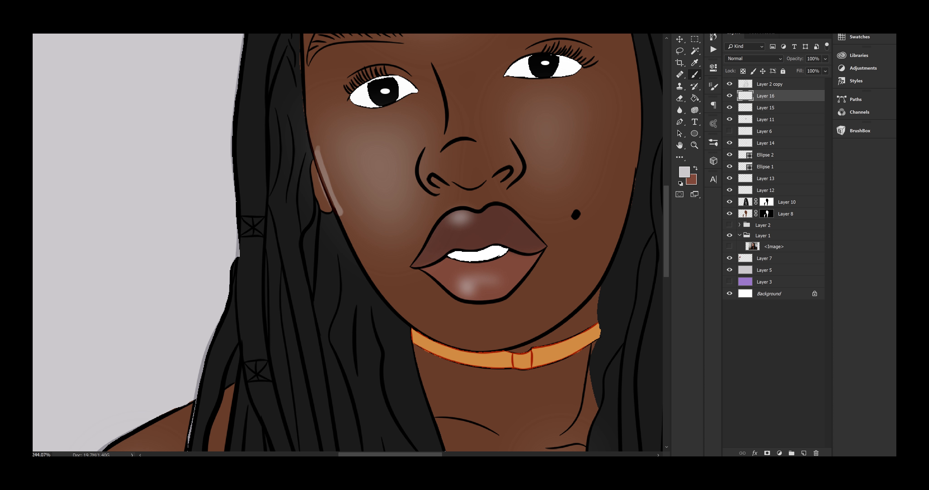
pyautogui.hotkey('ctrl', 'z')
pyautogui.hotkey('ctrl', 'z')
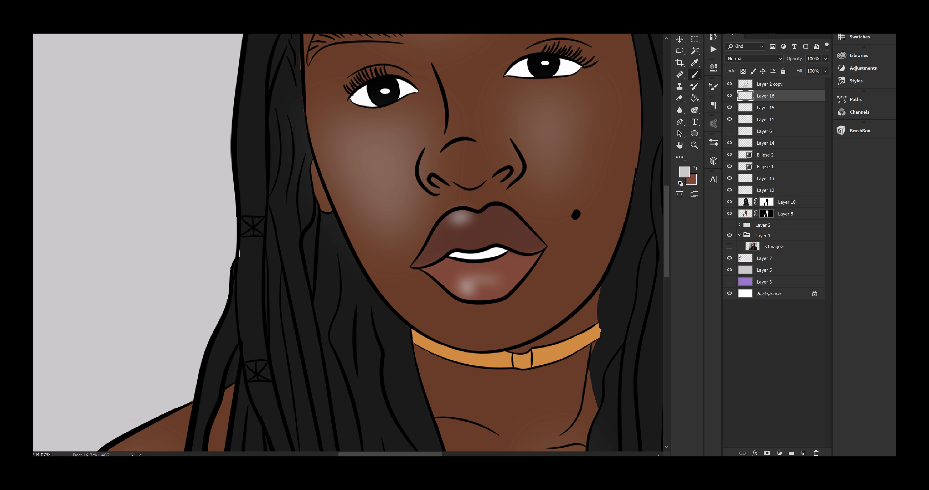
# - Duplicate the Layer 2 copy line art, load the duplicate's outlines as a selection and clear that selection
pyautogui.hotkey('alt', ']')
pyautogui.hotkey('ctrl', 'j')
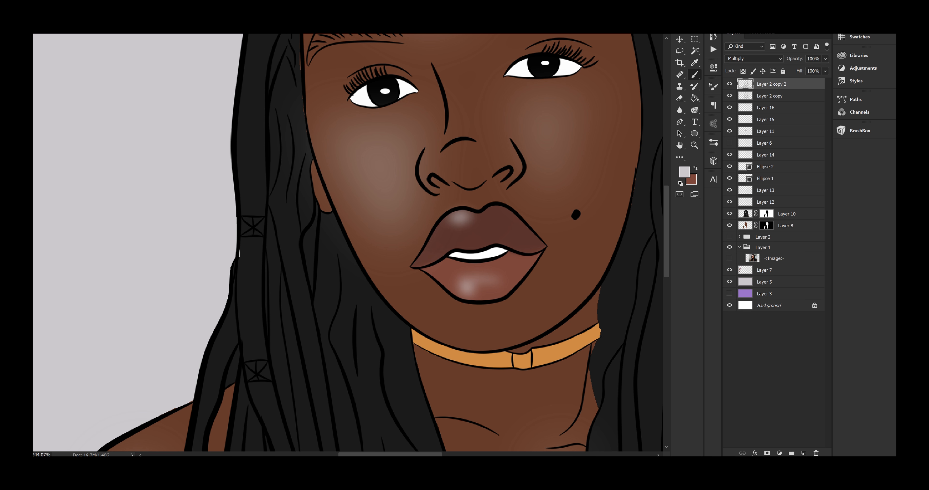
pyautogui.moveTo(769, 96)
pyautogui.mouseDown()
pyautogui.moveTo(769, 107)
pyautogui.moveTo(769, 96)
pyautogui.mouseUp()
pyautogui.click(769, 84)
pyautogui.keyDown('ctrl'); pyautogui.click(745, 84); pyautogui.keyUp('ctrl')
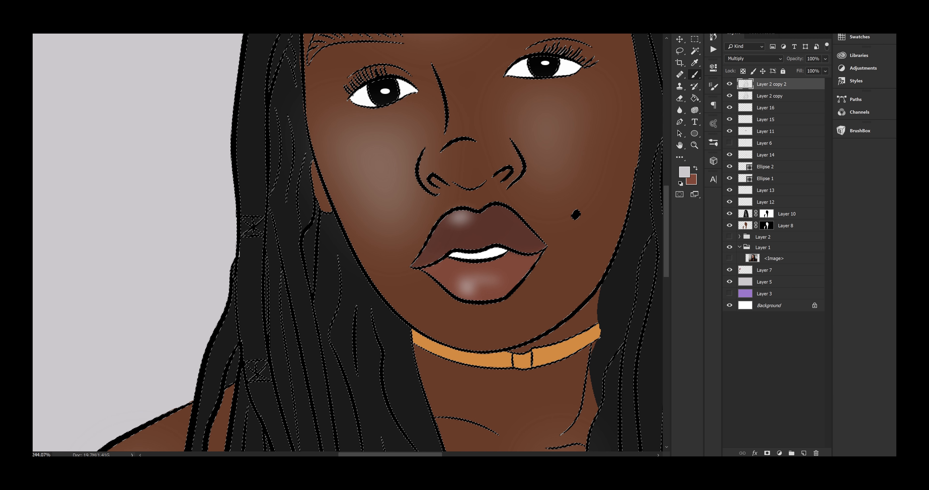
pyautogui.hotkey('alt', 's')
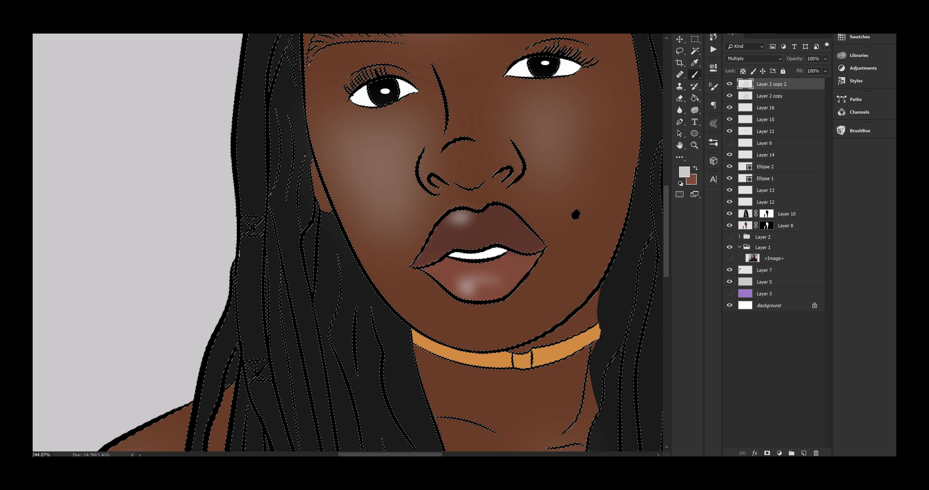
pyautogui.hotkey('ctrl', 'd')
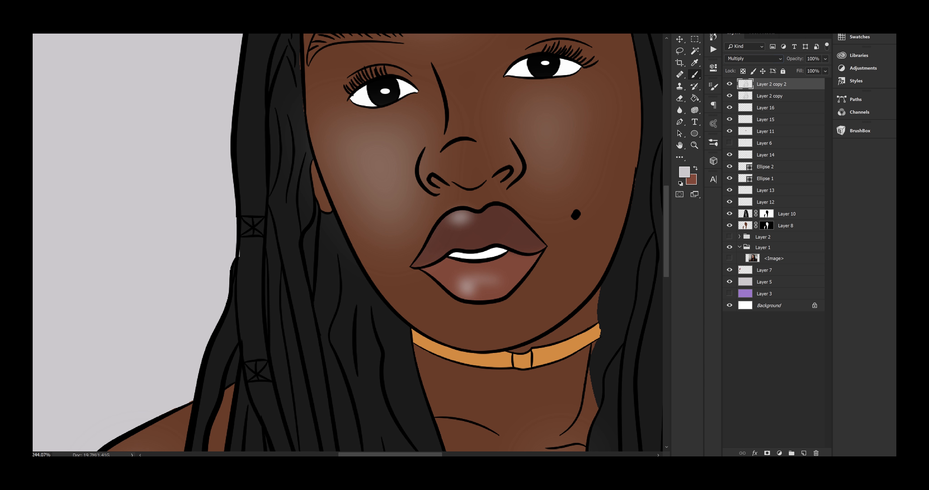
# - Try the Normal and Overlay blend modes on the duplicated line art, comparing the result with the original line art hidden
pyautogui.click(753, 58)
pyautogui.click(737, 66)
pyautogui.click(753, 58)
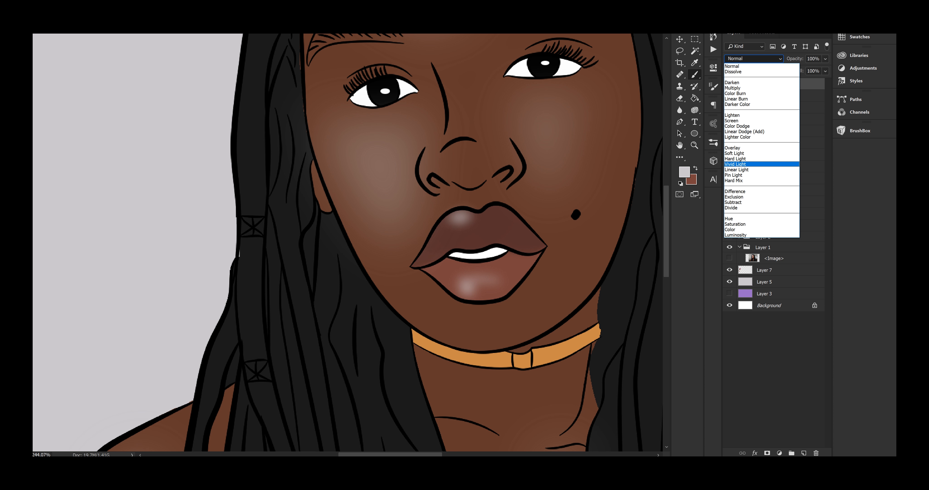
pyautogui.click(739, 164)
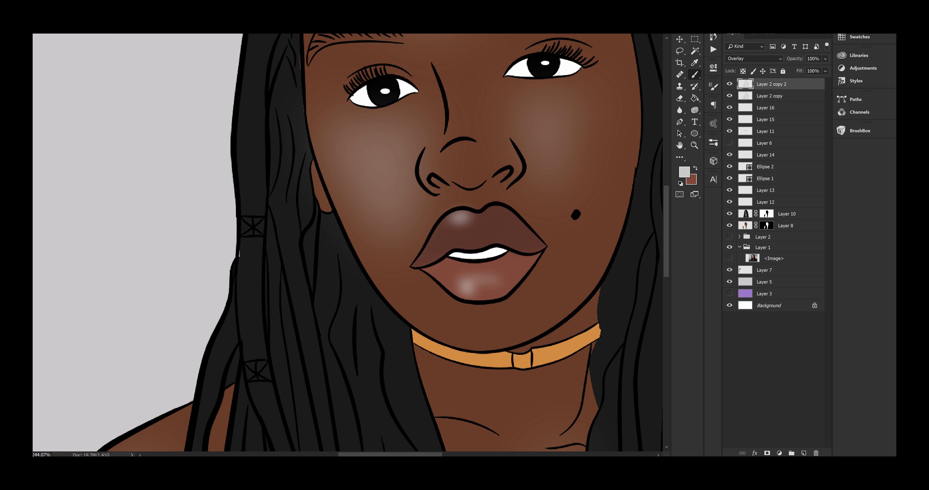
pyautogui.click(729, 96)
pyautogui.click(729, 96)
pyautogui.click(728, 96)
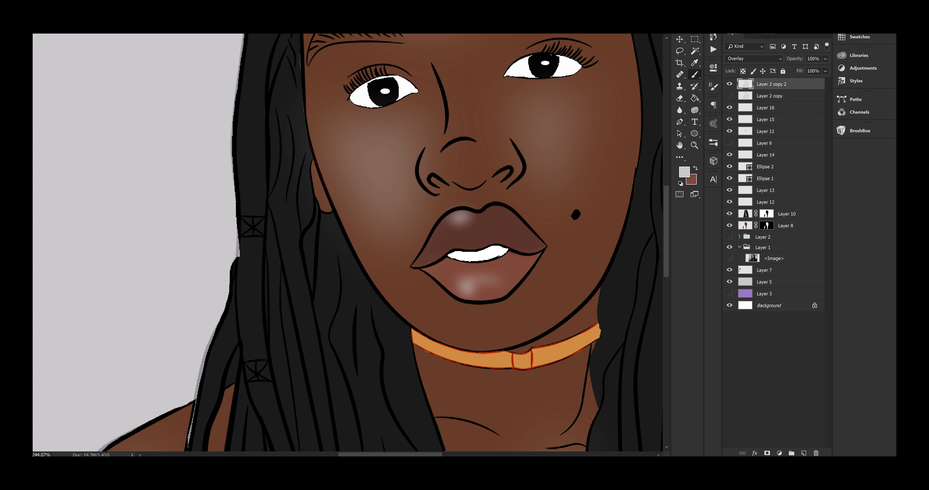
pyautogui.hotkey('ctrl', 'z')
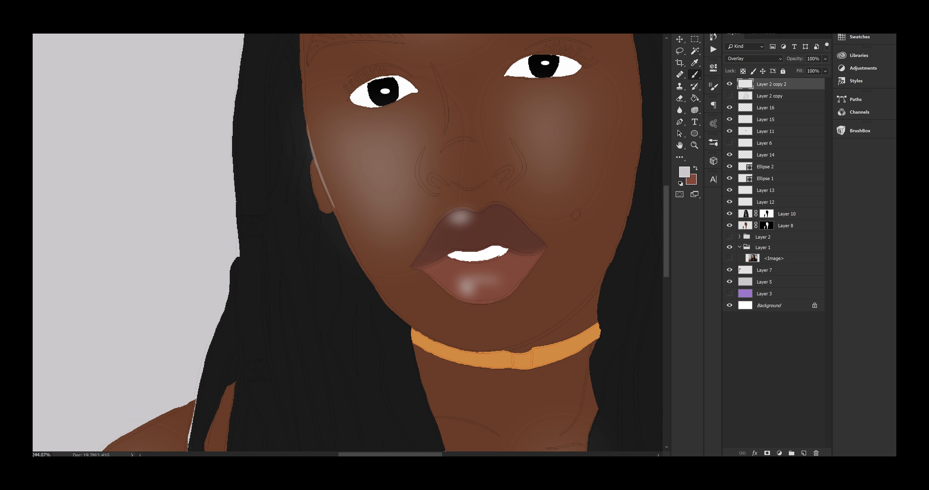
pyautogui.hotkey('ctrl', 'z')
# - Delete the Overlay duplicate and make a fresh Multiply duplicate of the Layer 2 copy line art
pyautogui.click(769, 95)
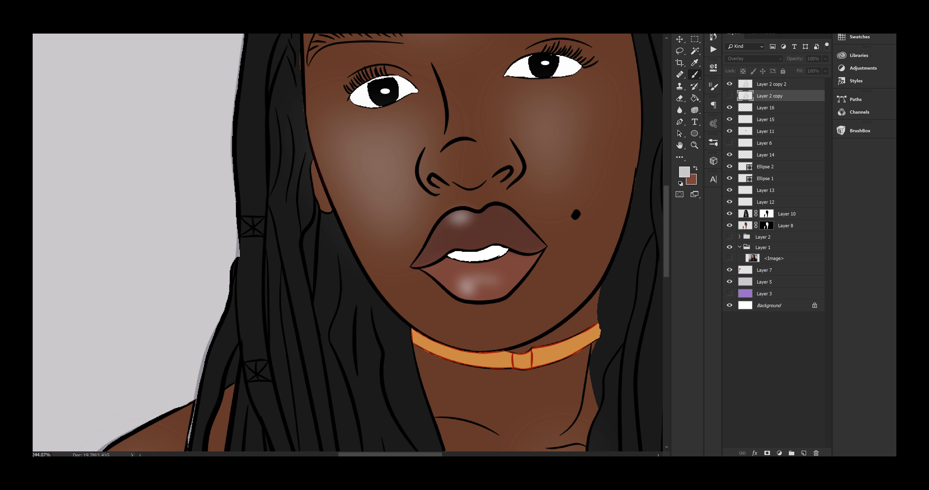
pyautogui.click(771, 84)
pyautogui.press('Delete')
pyautogui.hotkey('ctrl', 'j')
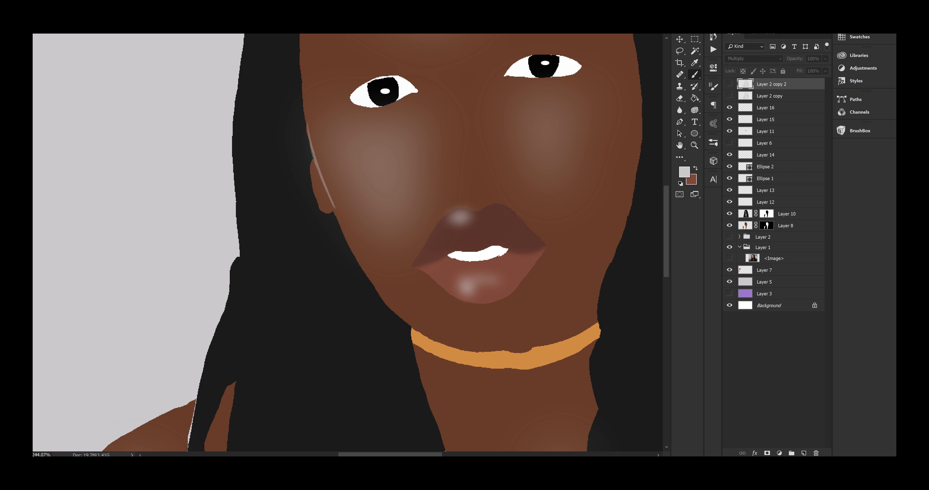
# - Move the Layer 2 copy line art directly below Layer 13 and keep it visible with Layer 2 copy 2 hidden
pyautogui.click(729, 95)
pyautogui.click(729, 84)
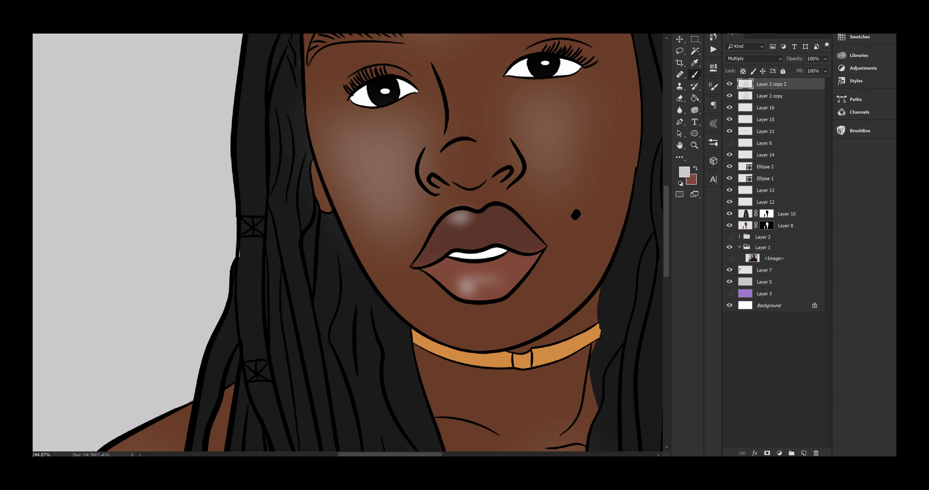
pyautogui.moveTo(767, 96); pyautogui.dragTo(767, 195)
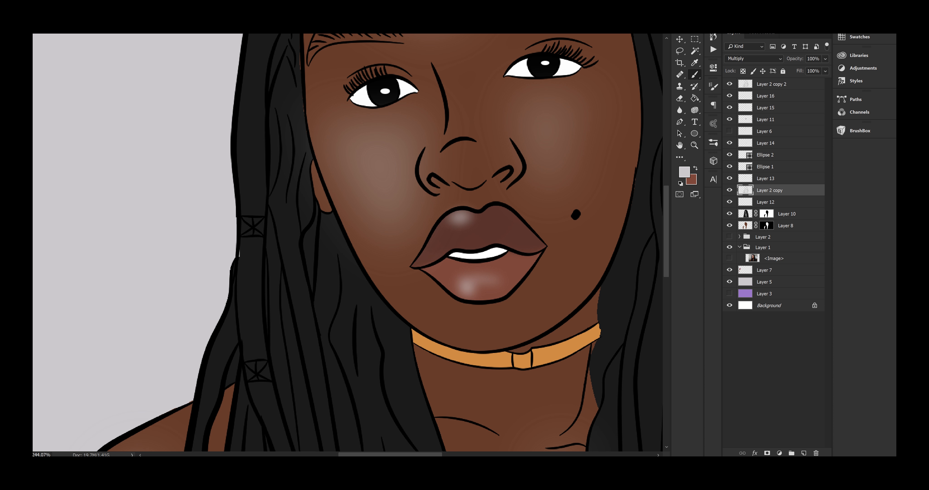
pyautogui.click(729, 84)
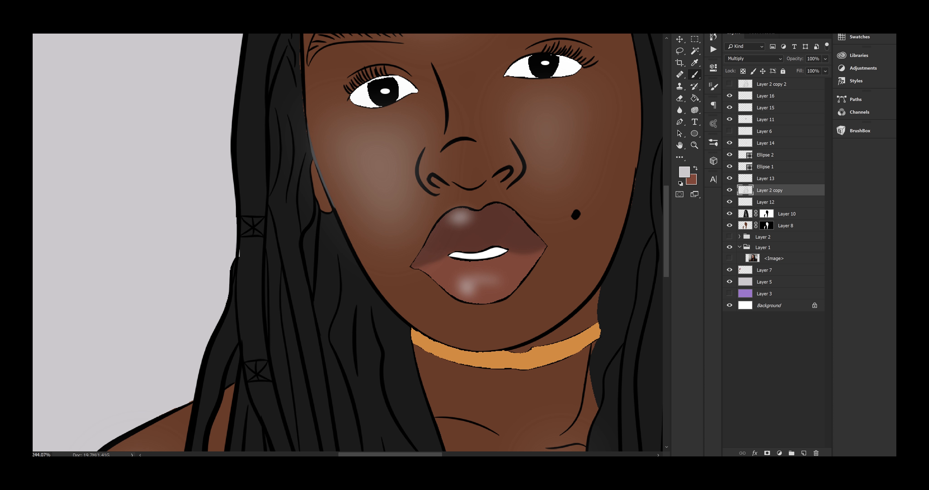
# - Remove the light grey test stroke along the face outline beside the ear on Layer 16
pyautogui.click(729, 95)
pyautogui.click(729, 96)
pyautogui.click(765, 95)
pyautogui.moveTo(309, 137); pyautogui.dragTo(334, 209)
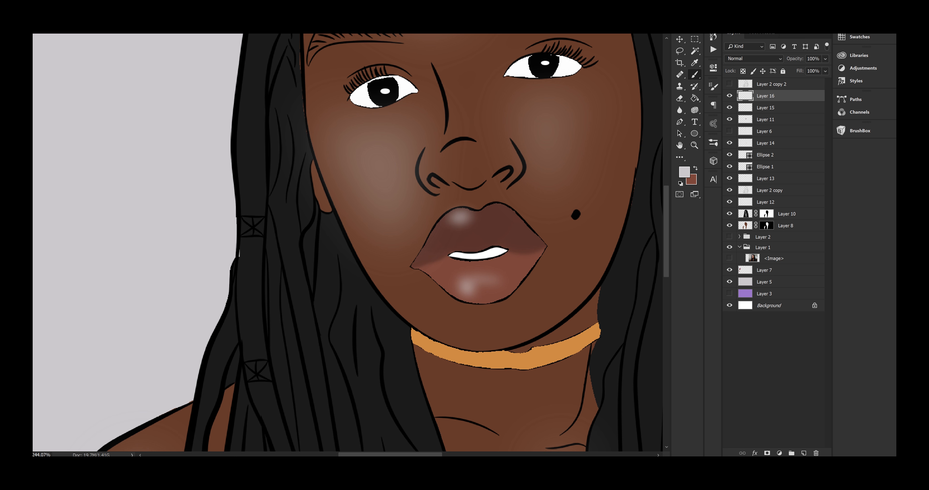
# - Create a new layer above Layer 16 and ready the brush with the purple sampled from the colour swatches beside the figure
pyautogui.click(803, 453)
pyautogui.click(684, 172)
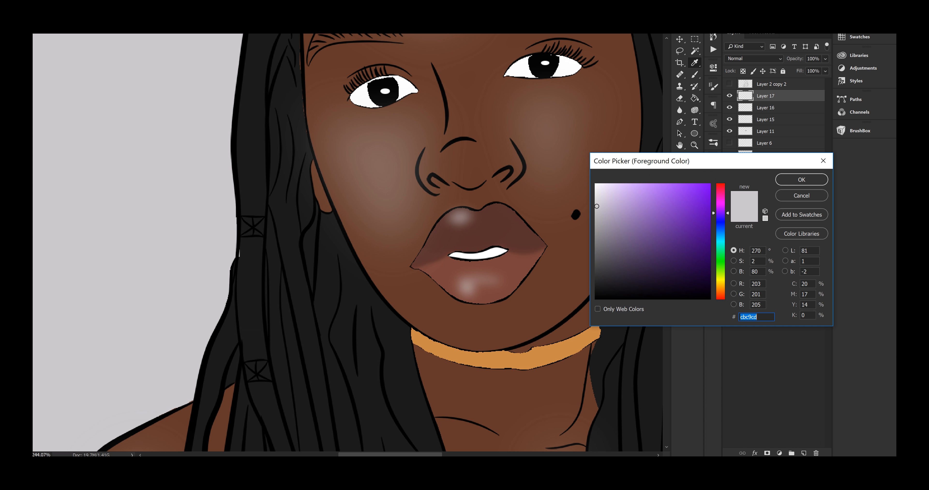
pyautogui.press('Return')
pyautogui.press('z')
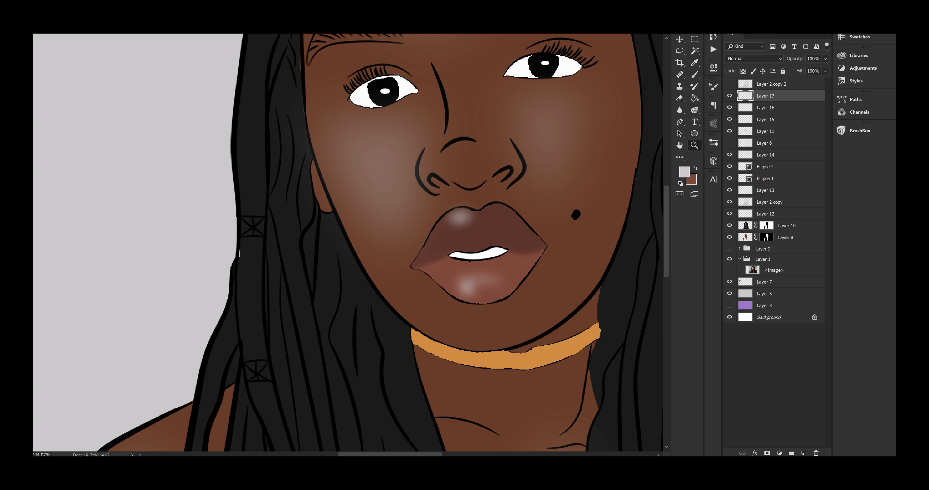
pyautogui.moveTo(469, 227); pyautogui.dragTo(411, 227)
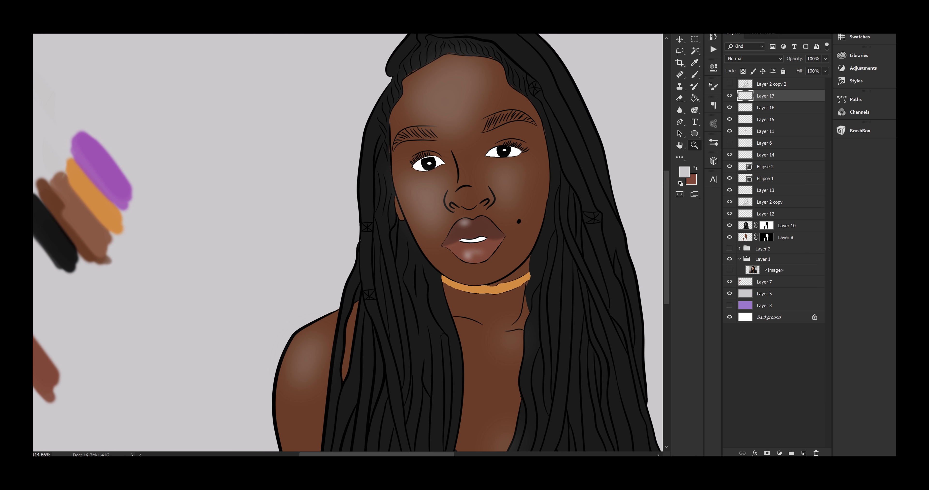
pyautogui.press('g')
pyautogui.keyDown('alt'); pyautogui.click(107, 191); pyautogui.keyUp('alt')
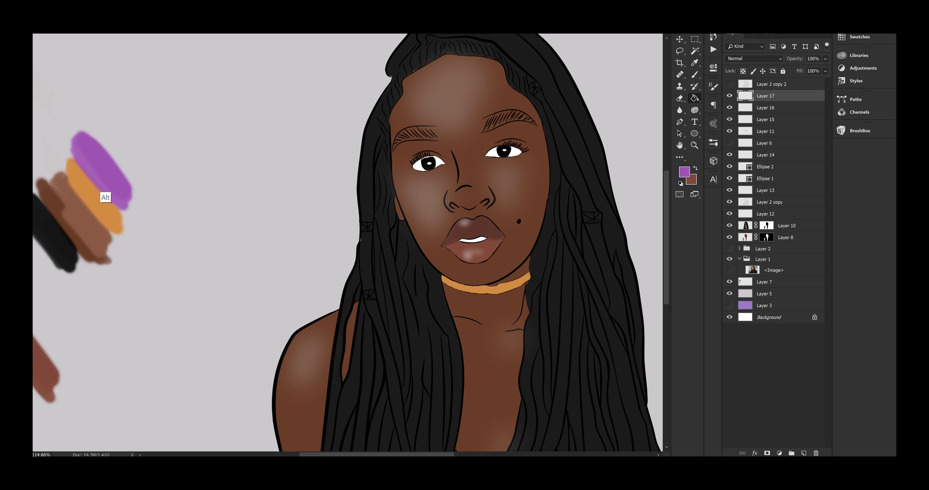
pyautogui.press('z')
pyautogui.moveTo(437, 172); pyautogui.dragTo(534, 172)
pyautogui.press('b')
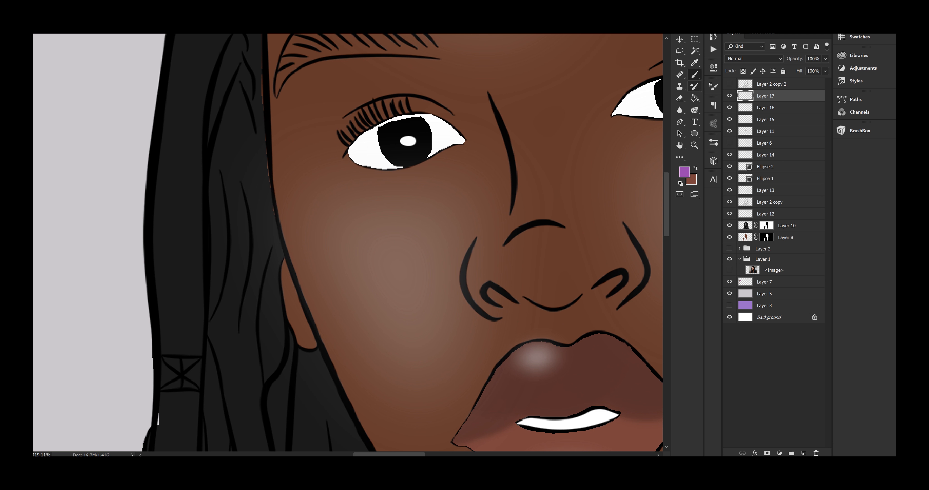
# - Try a broad purple brush stroke along the face outline beside the ear on Layer 17, and undo it
pyautogui.keyDown('ctrl'); pyautogui.click(746, 214); pyautogui.keyUp('ctrl')
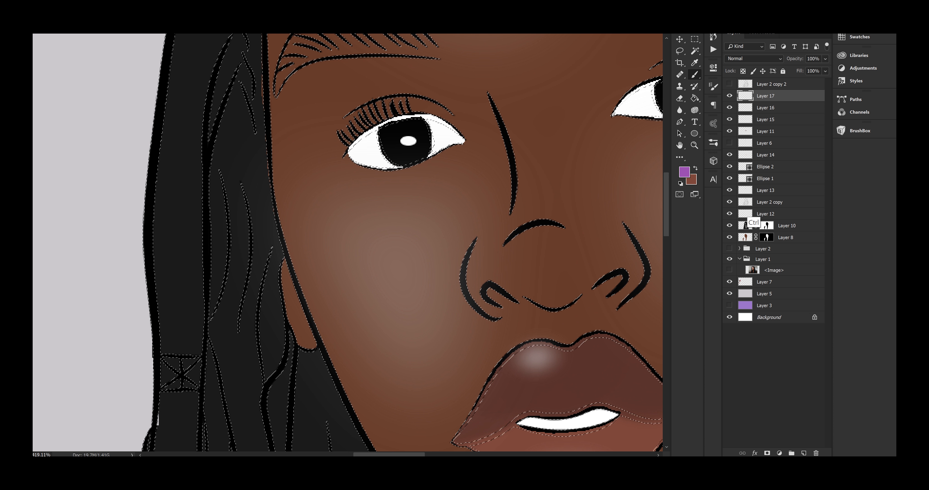
pyautogui.hotkey('ctrl', 'd')
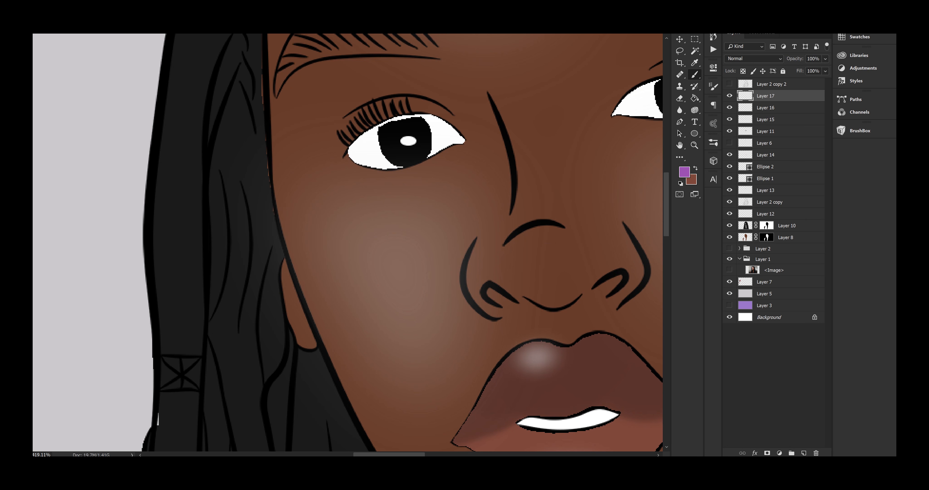
pyautogui.moveTo(278, 175); pyautogui.dragTo(326, 357)
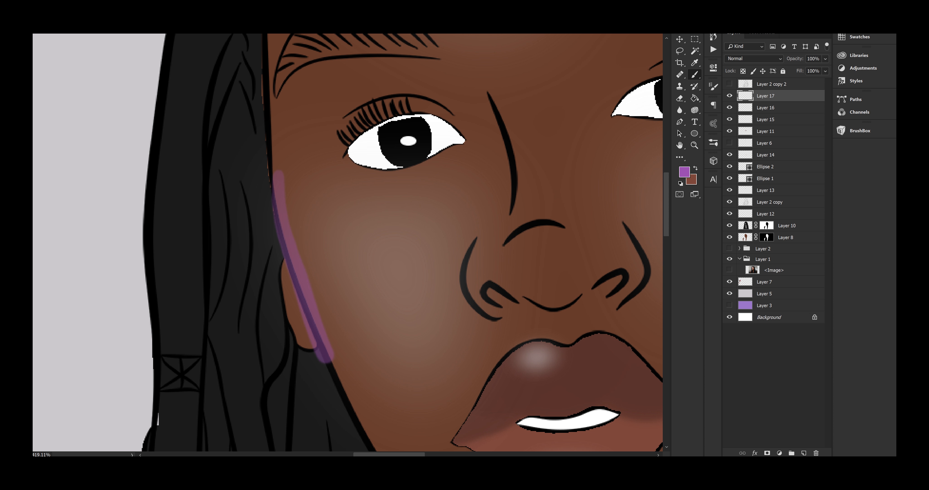
pyautogui.hotkey('ctrl', 'z')
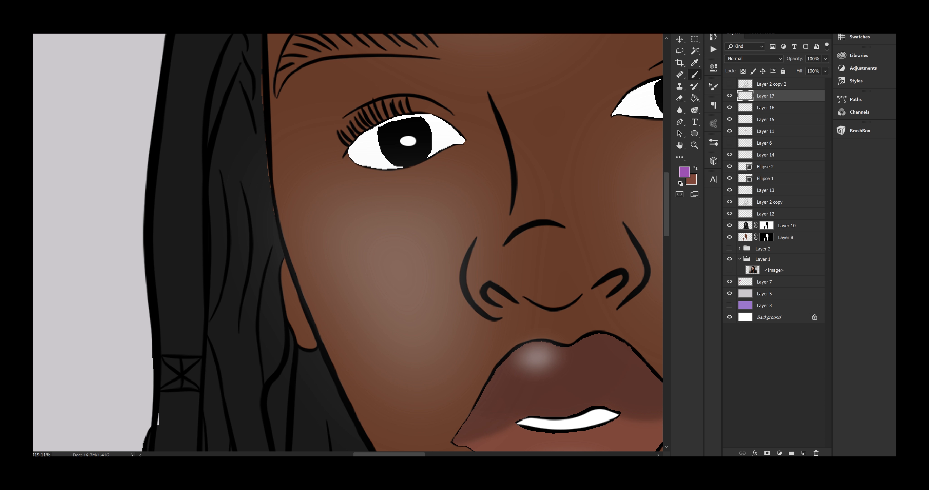
# - Paint a thin purple rim light over the face outline beside the ear on Layer 17, layering strokes from temple to jaw
pyautogui.moveTo(269, 162)
pyautogui.mouseDown()
pyautogui.moveTo(286, 266)
pyautogui.moveTo(312, 319)
pyautogui.mouseUp()
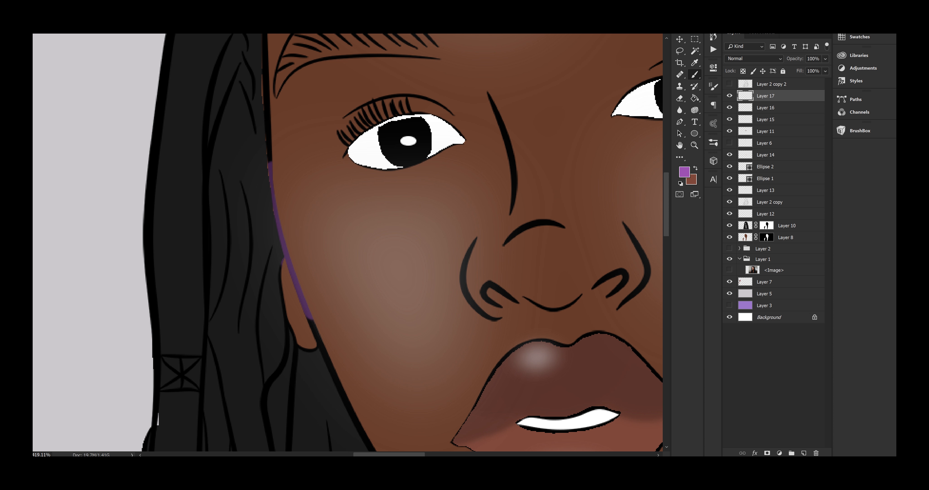
pyautogui.moveTo(269, 137)
pyautogui.mouseDown()
pyautogui.moveTo(288, 263)
pyautogui.moveTo(272, 173)
pyautogui.moveTo(344, 398)
pyautogui.mouseUp()
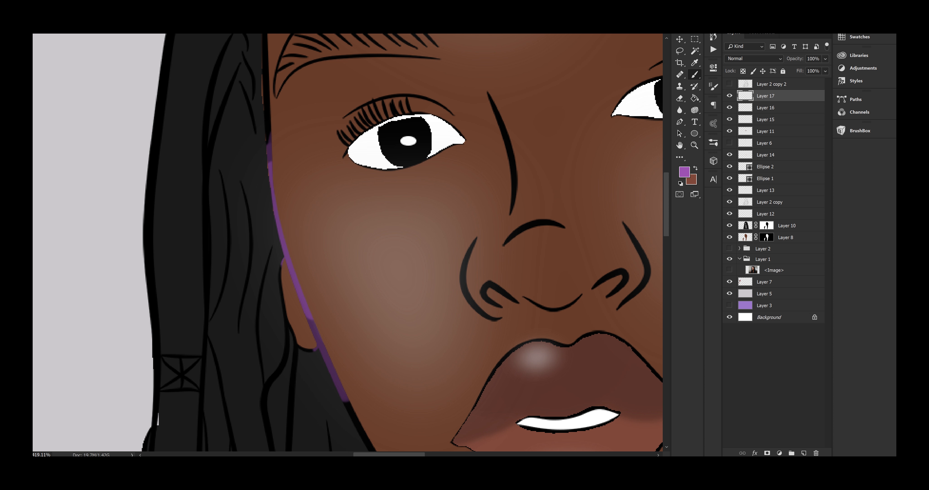
pyautogui.moveTo(268, 110)
pyautogui.mouseDown()
pyautogui.moveTo(280, 231)
pyautogui.moveTo(346, 401)
pyautogui.mouseUp()
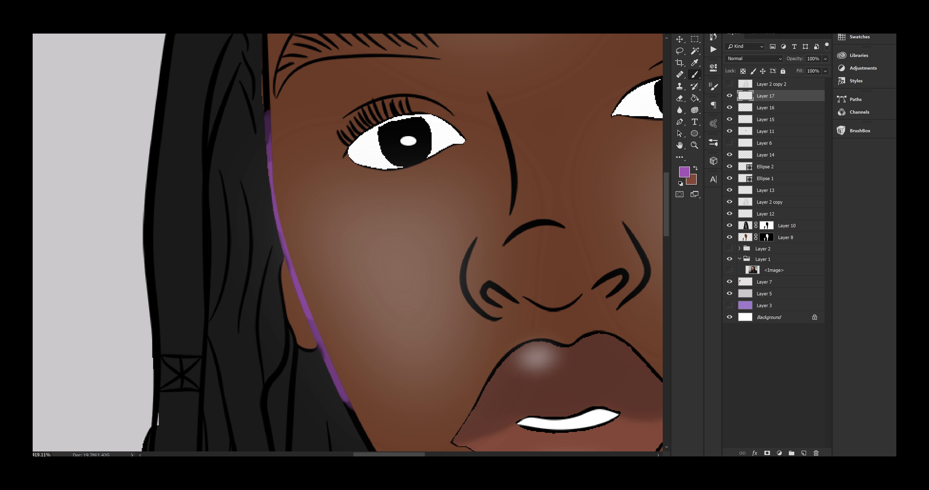
pyautogui.moveTo(270, 159); pyautogui.dragTo(267, 110)
pyautogui.moveTo(318, 330); pyautogui.dragTo(330, 364)
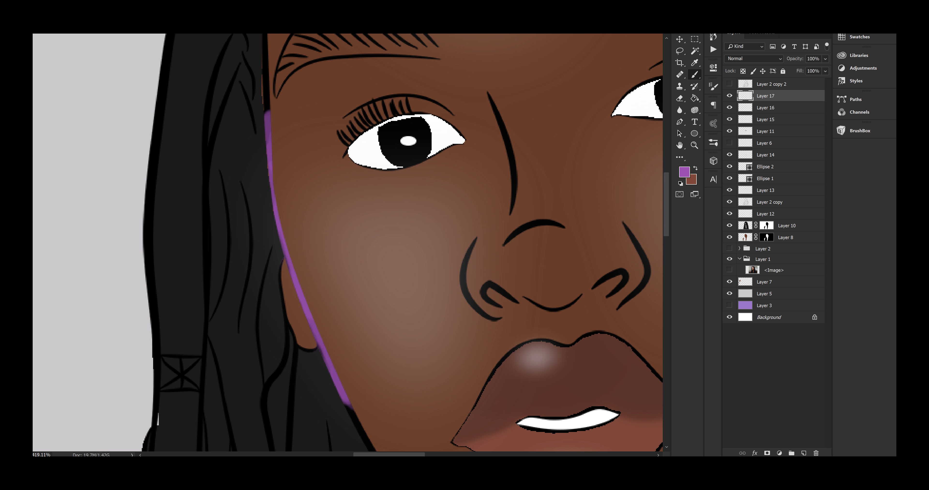
# - Switch the backdrop from grey to purple by hiding Layer 5 and showing Layer 3
pyautogui.press('z')
pyautogui.moveTo(595, 229); pyautogui.dragTo(487, 230)
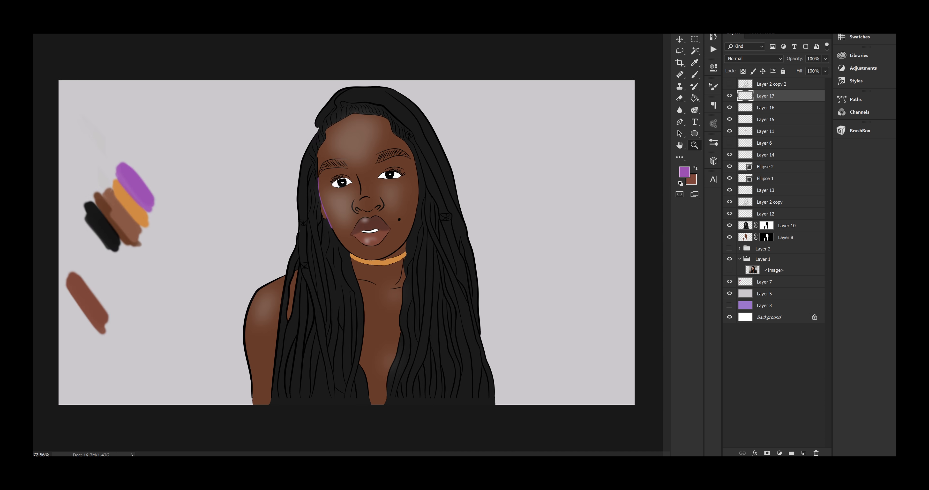
pyautogui.click(729, 294)
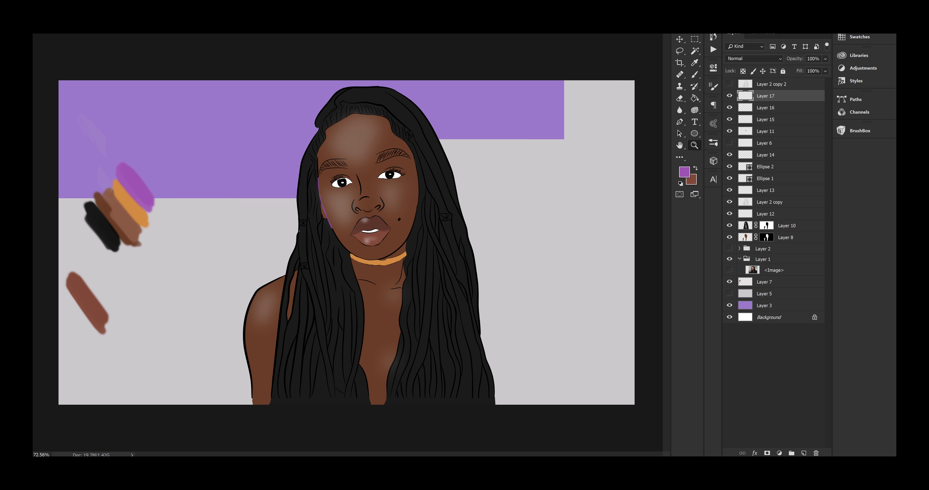
# - Duplicate the Layer 2 copy line art, place the duplicate above Layer 17 and give it a fully white layer mask
pyautogui.click(762, 202)
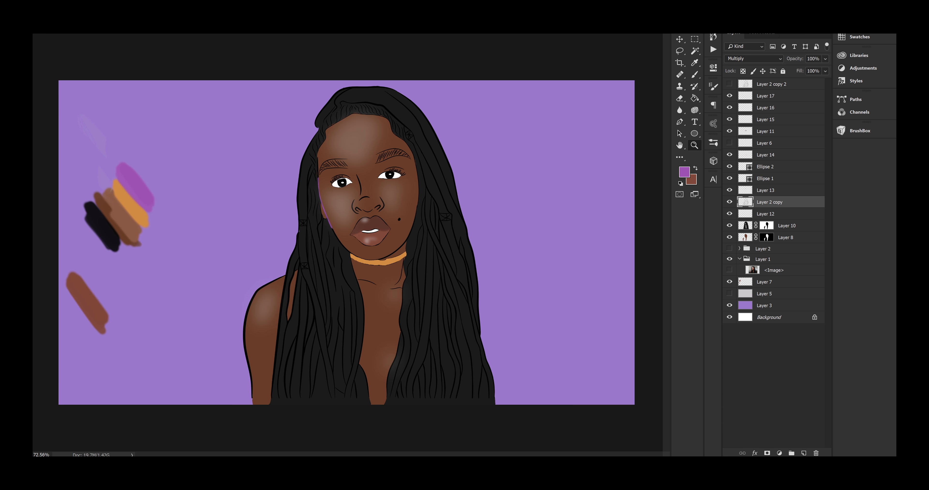
pyautogui.hotkey('ctrl', 'j')
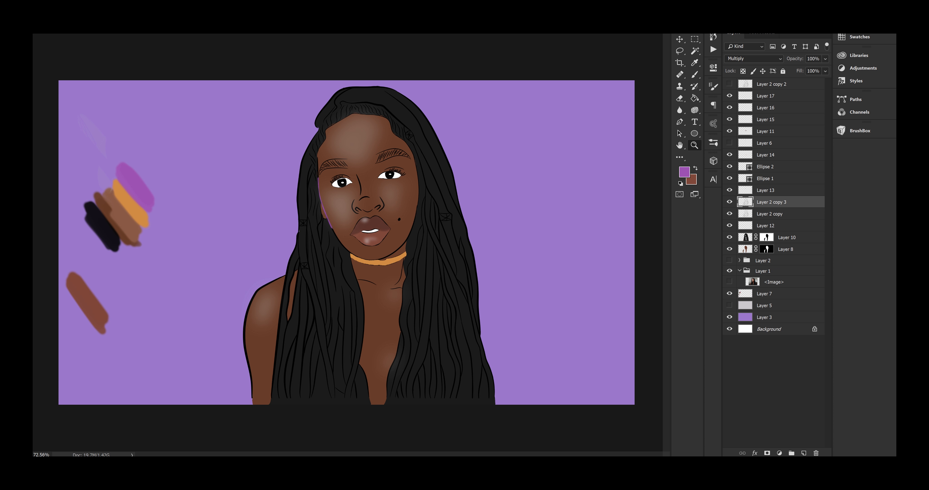
pyautogui.moveTo(771, 201); pyautogui.dragTo(771, 92)
pyautogui.keyDown('alt'); pyautogui.click(767, 453); pyautogui.keyUp('alt')
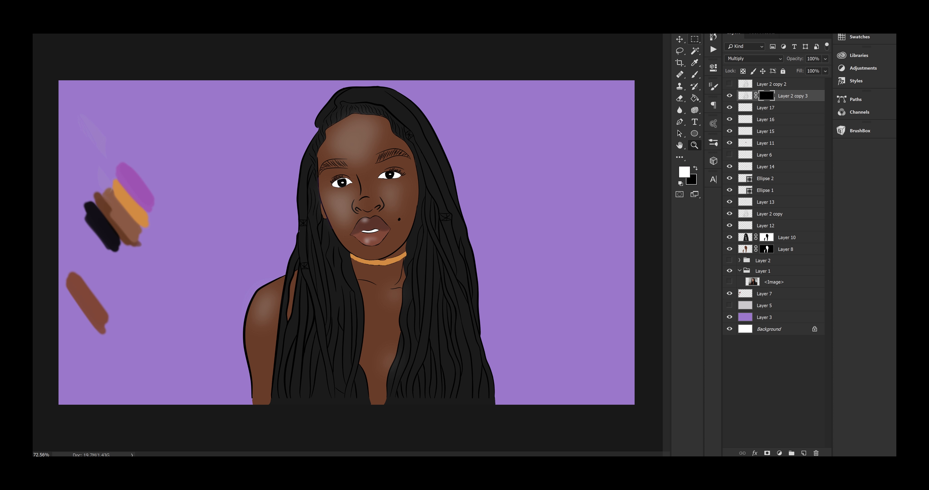
pyautogui.hotkey('ctrl', 'i')
pyautogui.click(765, 107)
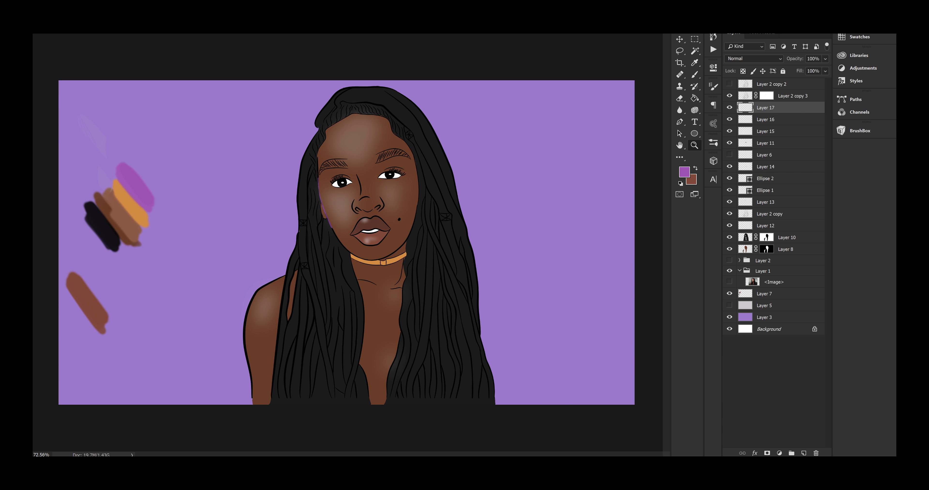
# - Hide the masked Layer 2 copy 3 line art and show Layer 2 copy 2 in its place
pyautogui.click(729, 95)
pyautogui.click(729, 84)
pyautogui.hotkey('shift', 'alt', 'm')
pyautogui.click(771, 84)
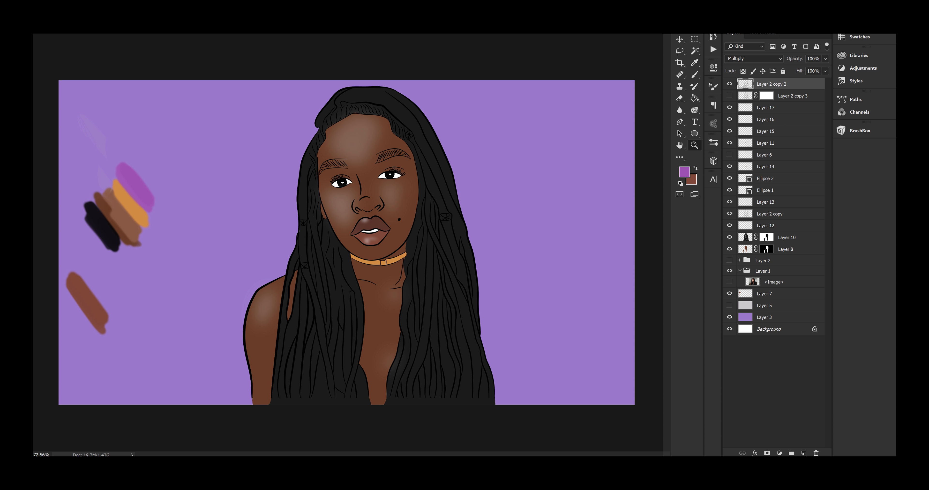
# - Group Layers 15, 16 and 17 and name the group Lights
pyautogui.moveTo(729, 107); pyautogui.dragTo(728, 131)
pyautogui.click(764, 130)
pyautogui.keyDown('shift'); pyautogui.click(765, 108); pyautogui.keyUp('shift')
pyautogui.hotkey('ctrl', 'g')
pyautogui.doubleClick(762, 106)
pyautogui.write('Light')
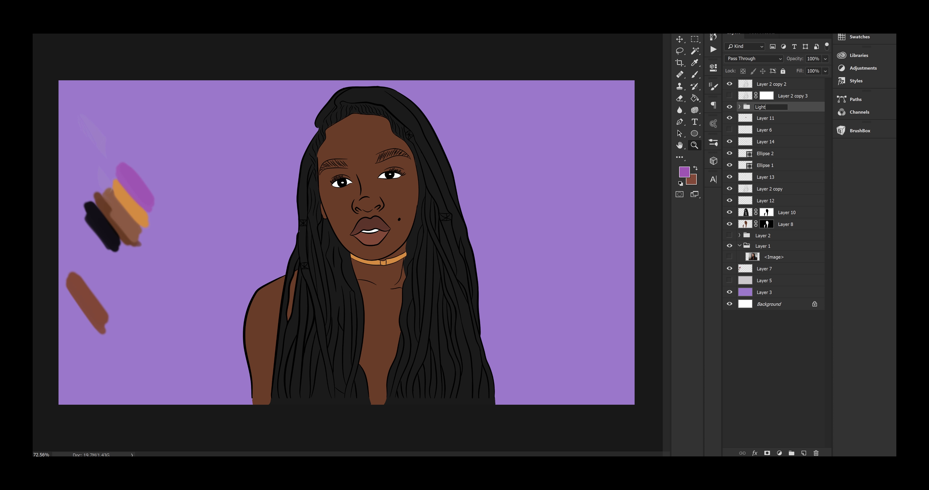
pyautogui.write('s')
pyautogui.press('Return')
# - Group all layers from Layer 8 up to Layer 11 and name the group Flats
pyautogui.click(786, 224)
pyautogui.keyDown('shift'); pyautogui.click(765, 118); pyautogui.keyUp('shift')
pyautogui.hotkey('ctrl', 'g')
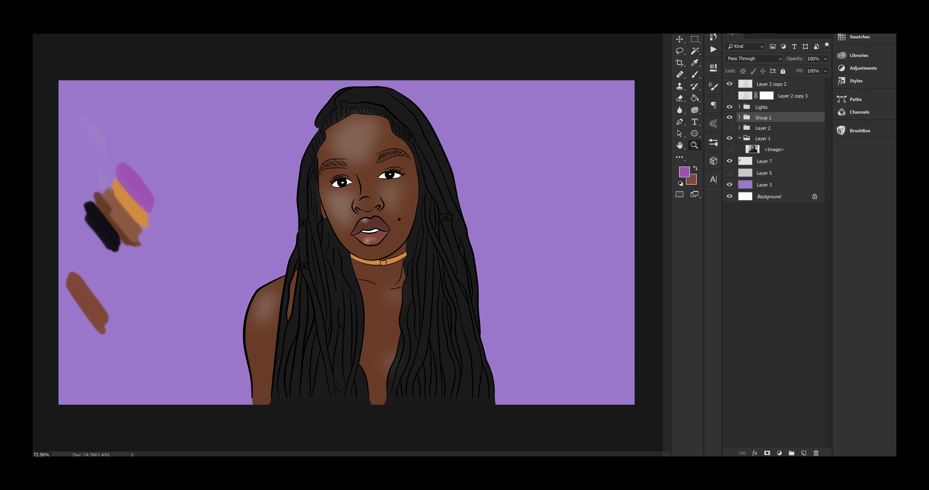
pyautogui.doubleClick(761, 118)
pyautogui.write('Flats')
# - Merge the Ellipse 1 and Ellipse 2 shapes inside the Flats group and rename the result "eye flafre"
pyautogui.click(739, 117)
pyautogui.click(772, 164)
pyautogui.keyDown('shift'); pyautogui.click(772, 176); pyautogui.keyUp('shift')
pyautogui.hotkey('ctrl', 'e')
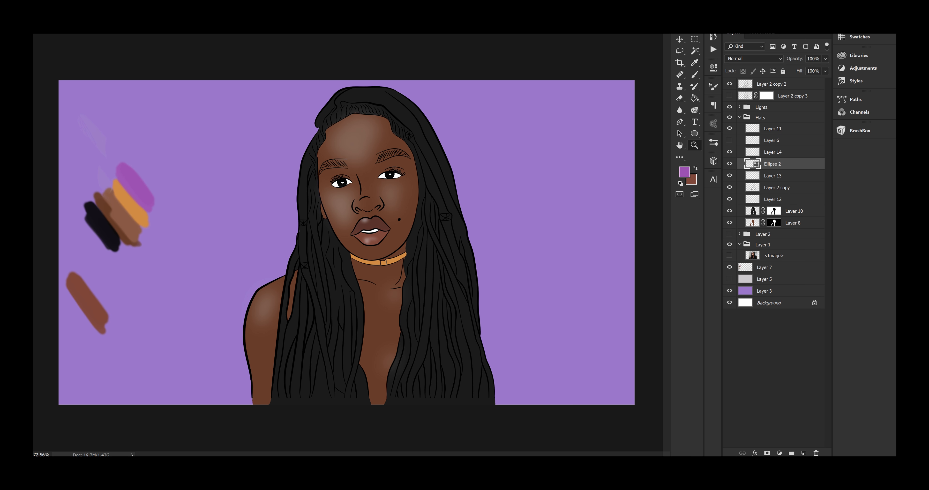
pyautogui.doubleClick(772, 164)
pyautogui.write('eye flafre')
pyautogui.press('Return')
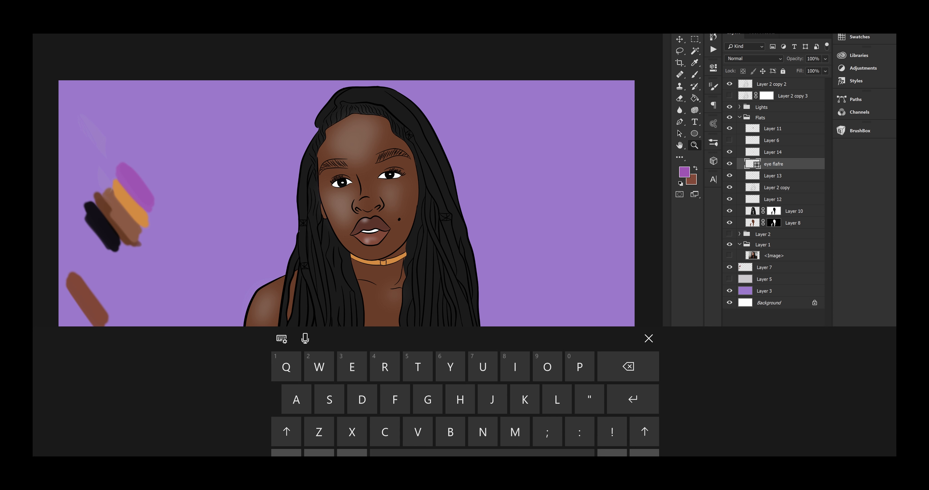
# - Identify the contents of the layers below the merged eye shapes and rename Layer 13 "Eye Flatxs"
pyautogui.click(772, 176)
pyautogui.click(729, 187)
pyautogui.click(728, 187)
pyautogui.click(728, 199)
pyautogui.click(729, 198)
pyautogui.doubleClick(772, 175)
pyautogui.write('Eye Flatxs')
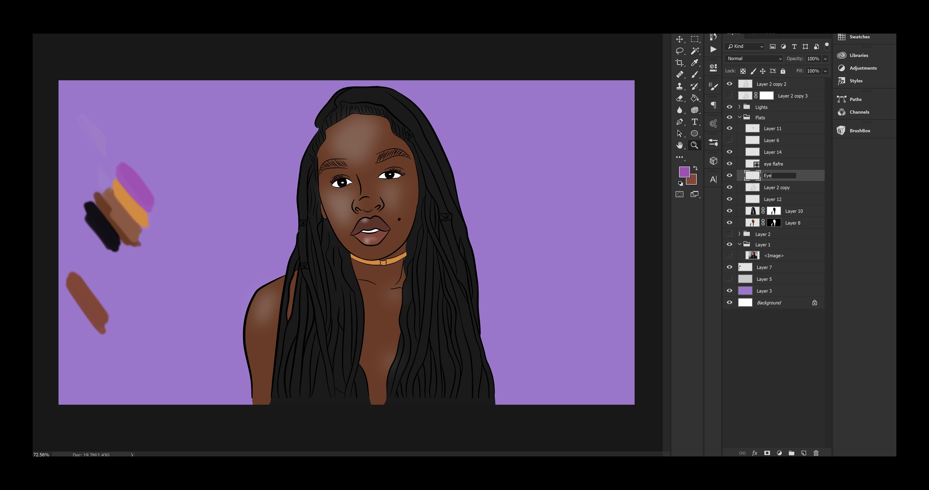
pyautogui.press('Return')
# - Rename Layer 2 copy "lineart" and Layer 10 "hair" in the Flats group
pyautogui.doubleClick(776, 187)
pyautogui.write('lineart')
pyautogui.press('Return')
pyautogui.doubleClick(793, 210)
pyautogui.write('hair')
pyautogui.press('Return')
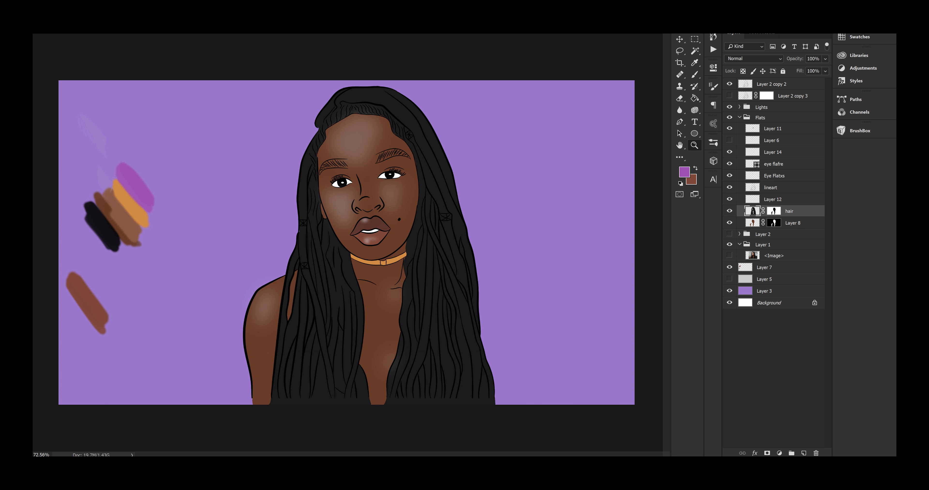
# - Rename Layer 8 "skin" and Layer 12 "teeth" in the Flats group
pyautogui.doubleClick(792, 223)
pyautogui.write('skin')
pyautogui.press('Return')
pyautogui.doubleClick(772, 199)
pyautogui.write('teeth')
pyautogui.press('Return')
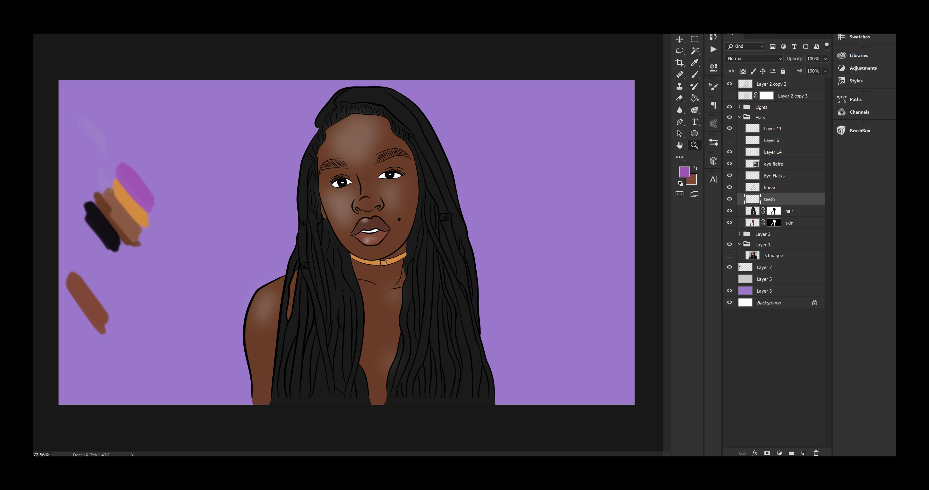
# - Check what Layers 14 and 11 contain by toggling their visibility, and rename them "neck ring" and "lips"
pyautogui.click(729, 152)
pyautogui.click(729, 151)
pyautogui.doubleClick(772, 152)
pyautogui.write('neck ring')
pyautogui.click(729, 129)
pyautogui.click(729, 128)
pyautogui.doubleClick(772, 128)
pyautogui.write('lips')
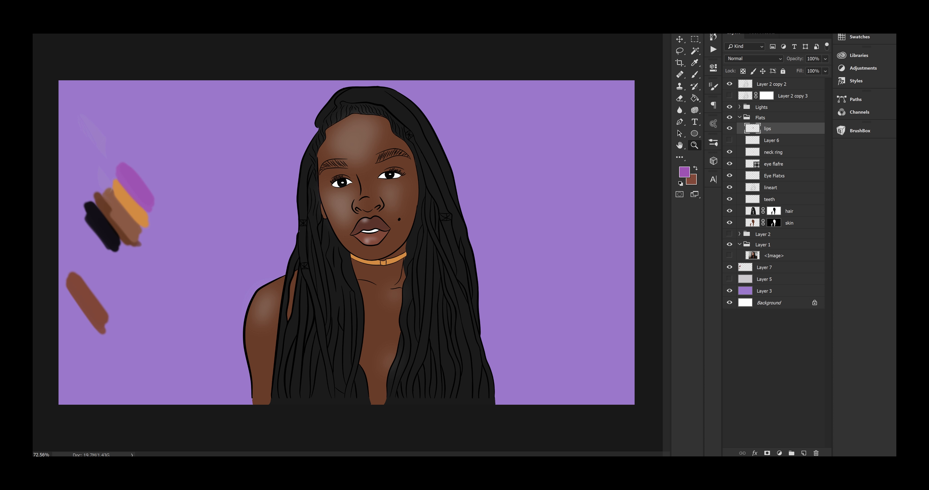
# - Delete the hidden Layer 6 from the Flats group and collapse the group
pyautogui.moveTo(771, 128); pyautogui.dragTo(772, 146)
pyautogui.click(771, 128)
pyautogui.press('Delete')
pyautogui.click(738, 117)
# - Add a new layer above the Lights group and ready the brush with the near-black colour from the painted swatch
pyautogui.click(761, 107)
pyautogui.hotkey('ctrl', 'shift', 'alt', 'n')
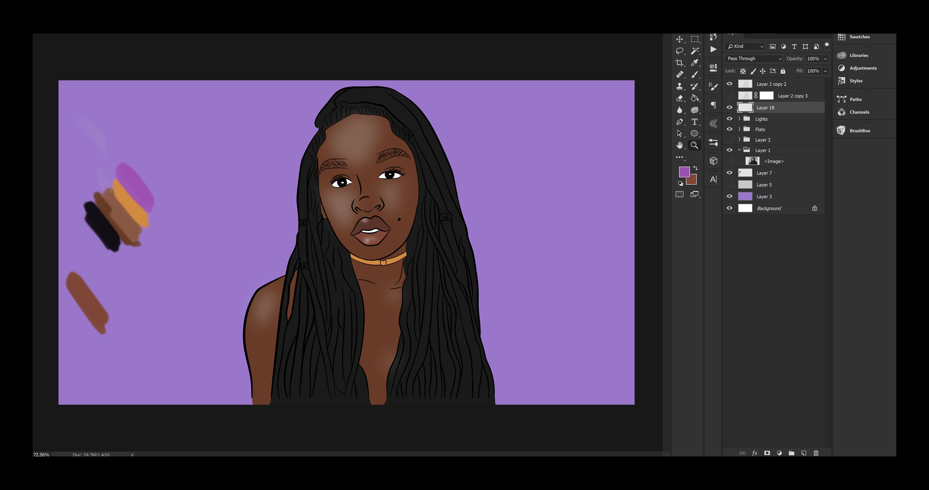
pyautogui.press('b')
pyautogui.click(684, 172)
pyautogui.click(101, 226)
pyautogui.click(801, 179)
pyautogui.click(859, 130)
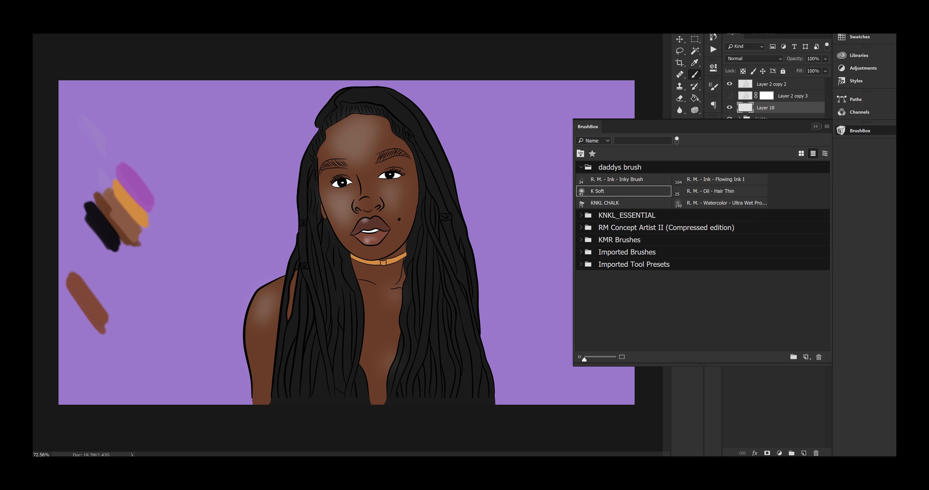
pyautogui.click(860, 131)
# - Load the skin layer's outline as a selection, try it inverted with a test stroke, and restore the skin-only selection
pyautogui.click(739, 129)
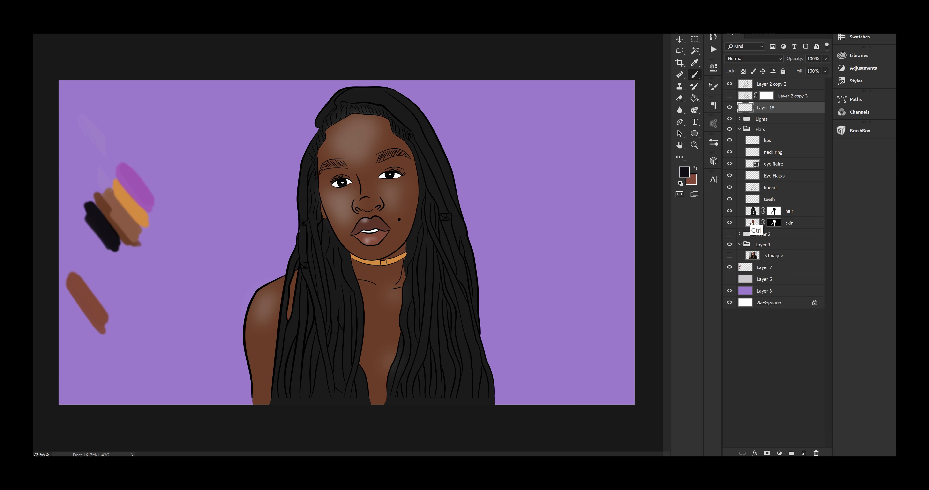
pyautogui.keyDown('ctrl'); pyautogui.click(752, 222); pyautogui.keyUp('ctrl')
pyautogui.hotkey('ctrl', 'shift', 'i')
pyautogui.hotkey('ctrl', 'i')
pyautogui.press('Return')
pyautogui.click(739, 129)
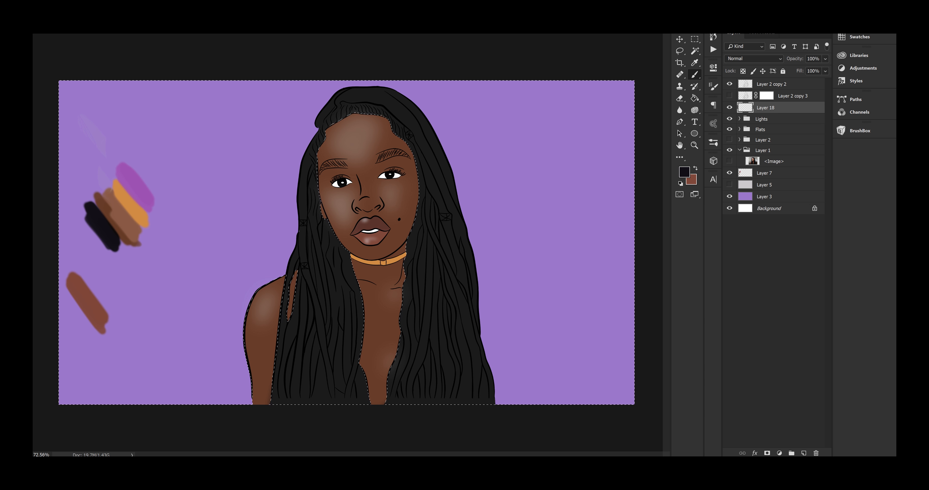
pyautogui.moveTo(454, 138); pyautogui.dragTo(465, 129)
pyautogui.hotkey('ctrl', 'z')
pyautogui.hotkey('ctrl', 'shift', 'i')
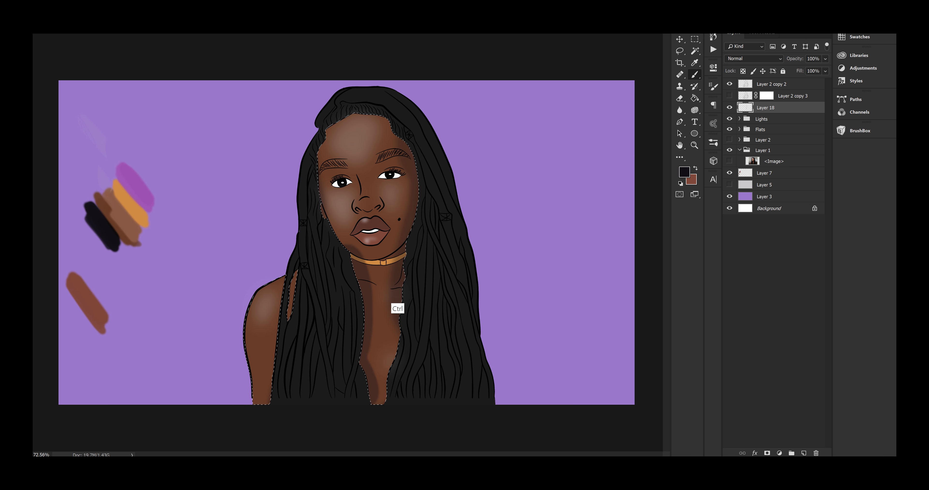
# - Paint dark hair shadows on Layer 18 down the neck and chest and in the skin gap beside the shoulder
pyautogui.hotkey('ctrl', 'z')
pyautogui.moveTo(355, 255); pyautogui.dragTo(376, 402)
pyautogui.moveTo(290, 310); pyautogui.dragTo(296, 274)
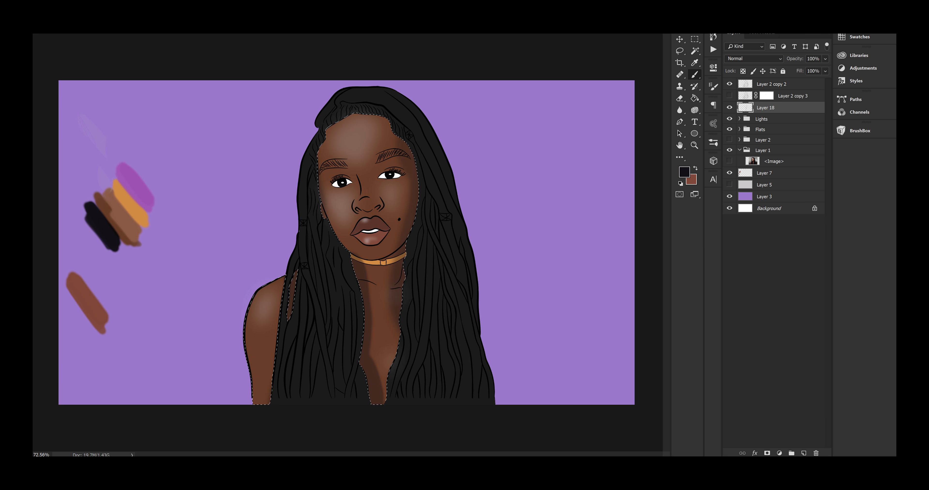
pyautogui.moveTo(275, 339)
pyautogui.mouseDown()
pyautogui.moveTo(266, 402)
pyautogui.moveTo(397, 402)
pyautogui.mouseUp()
pyautogui.hotkey('ctrl', 'z')
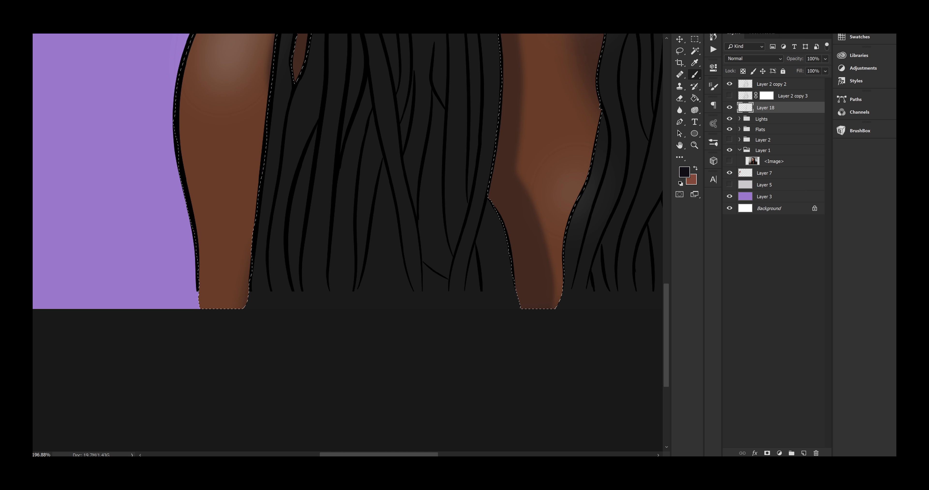
# - Shade the arm's inner edge, the neck beside the hair and the lowest part of the chest on Layer 18
pyautogui.moveTo(260, 144); pyautogui.dragTo(243, 273)
pyautogui.moveTo(268, 124)
pyautogui.mouseDown()
pyautogui.moveTo(269, 82)
pyautogui.moveTo(219, 353)
pyautogui.mouseUp()
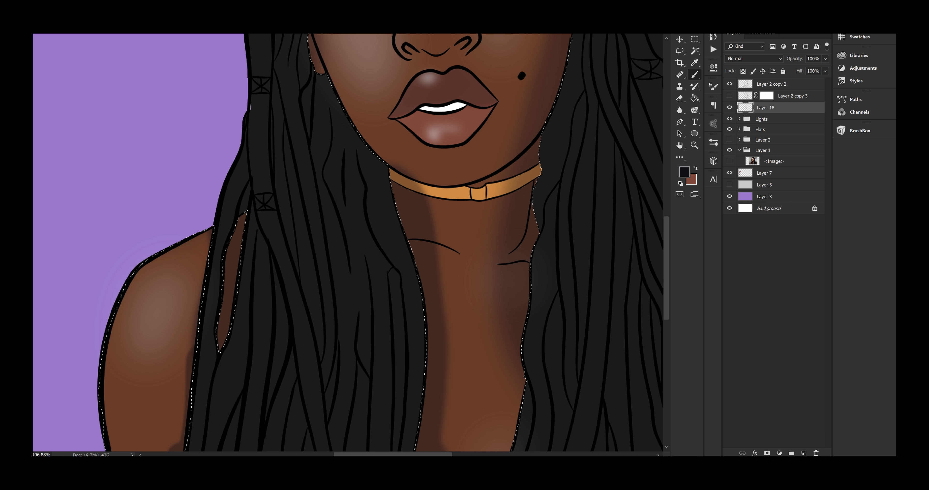
pyautogui.moveTo(535, 213)
pyautogui.mouseDown()
pyautogui.moveTo(529, 253)
pyautogui.moveTo(536, 162)
pyautogui.moveTo(562, 72)
pyautogui.mouseUp()
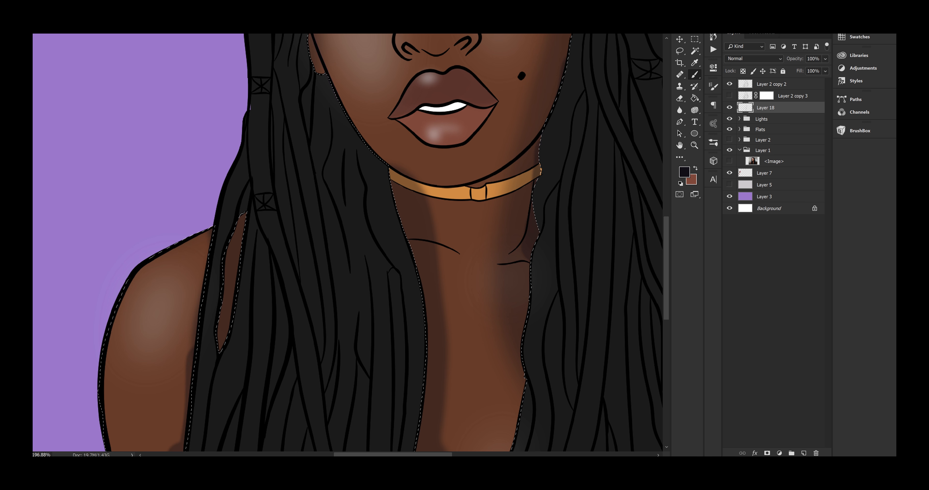
pyautogui.moveTo(480, 325); pyautogui.dragTo(415, 142)
pyautogui.moveTo(418, 392)
pyautogui.mouseDown()
pyautogui.moveTo(418, 355)
pyautogui.moveTo(411, 389)
pyautogui.mouseUp()
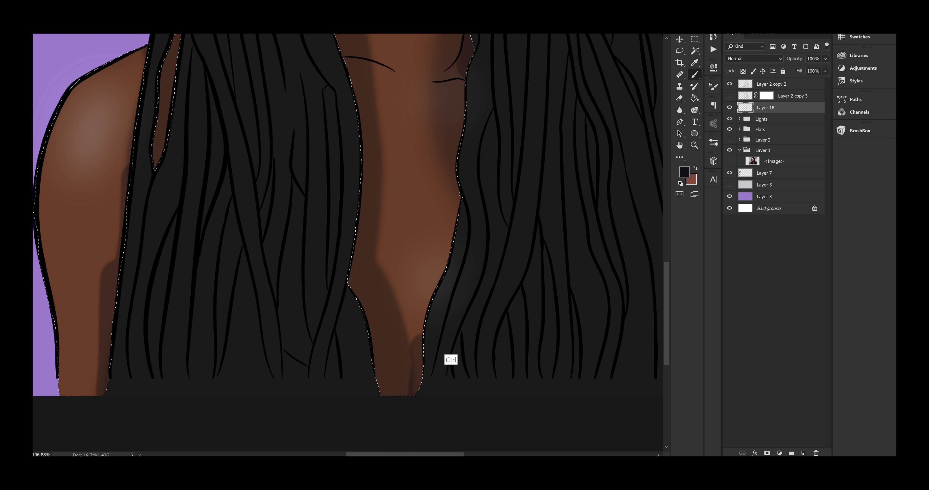
# - Paint a dark shadow along the forehead hairline and down the side of the face on Layer 18
pyautogui.scroll(20, 348, 234)
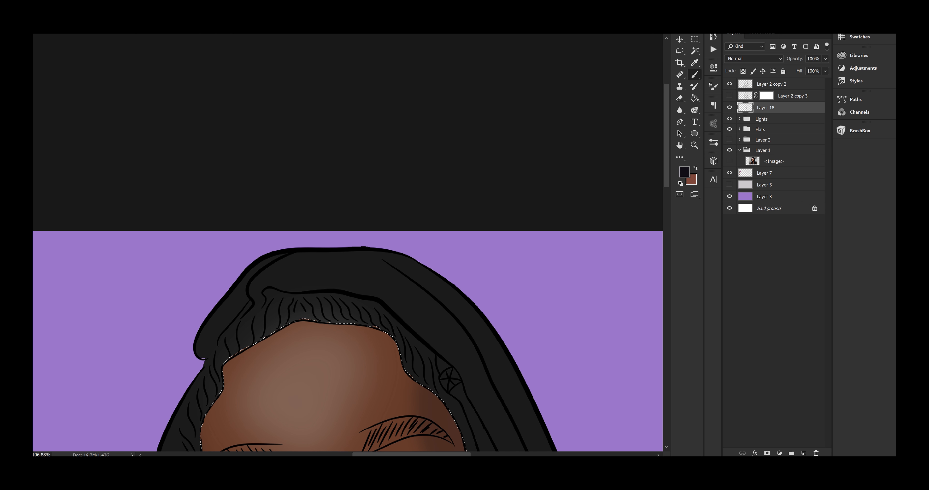
pyautogui.moveTo(397, 355)
pyautogui.mouseDown()
pyautogui.moveTo(353, 326)
pyautogui.moveTo(226, 376)
pyautogui.moveTo(347, 267)
pyautogui.moveTo(299, 340)
pyautogui.moveTo(300, 397)
pyautogui.moveTo(331, 199)
pyautogui.mouseUp()
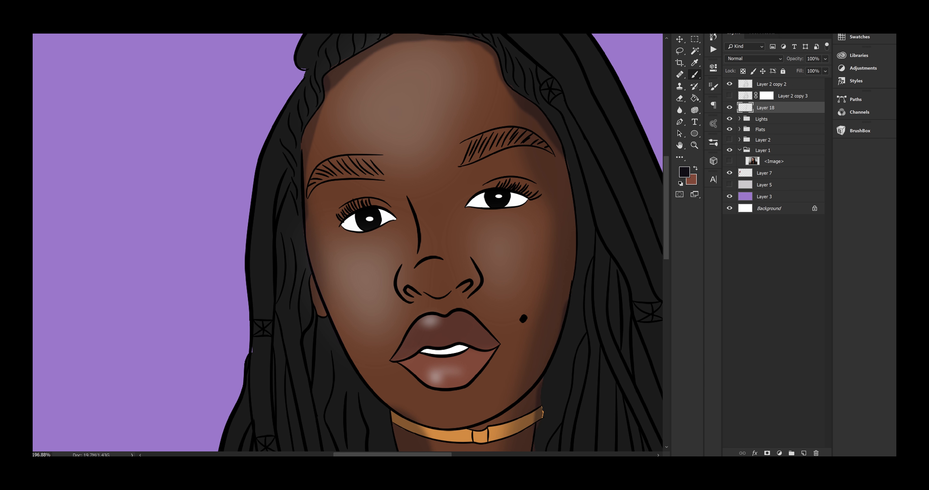
pyautogui.moveTo(321, 313)
pyautogui.mouseDown()
pyautogui.moveTo(315, 288)
pyautogui.moveTo(373, 391)
pyautogui.moveTo(277, 151)
pyautogui.mouseUp()
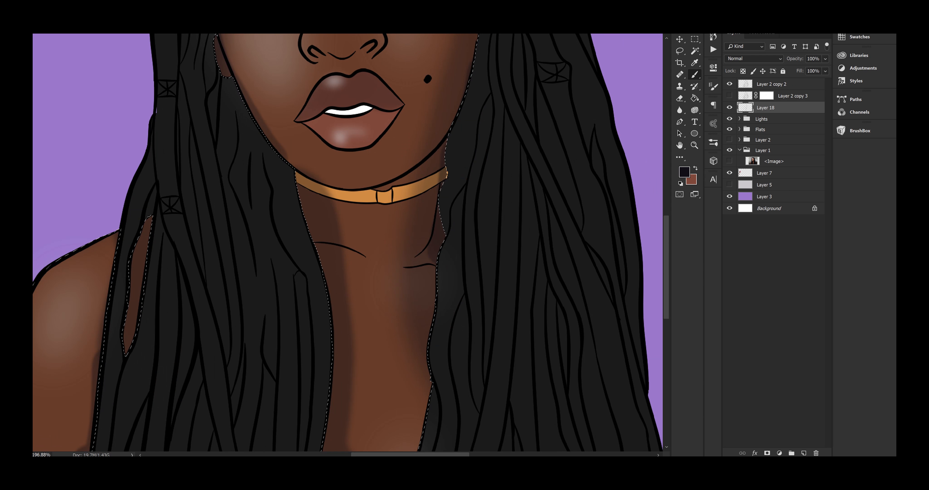
# - Paint a chin shadow across the choker and upper neck, redoing stray strokes and sampling the dark brown neck shade
pyautogui.moveTo(429, 180)
pyautogui.mouseDown()
pyautogui.moveTo(434, 152)
pyautogui.moveTo(330, 202)
pyautogui.moveTo(398, 204)
pyautogui.mouseUp()
pyautogui.hotkey('ctrl', 'z')
pyautogui.moveTo(432, 168)
pyautogui.mouseDown()
pyautogui.moveTo(368, 200)
pyautogui.moveTo(327, 206)
pyautogui.moveTo(406, 200)
pyautogui.moveTo(323, 202)
pyautogui.moveTo(326, 252)
pyautogui.mouseUp()
pyautogui.moveTo(310, 213); pyautogui.dragTo(301, 175)
pyautogui.hotkey('ctrl', 'z')
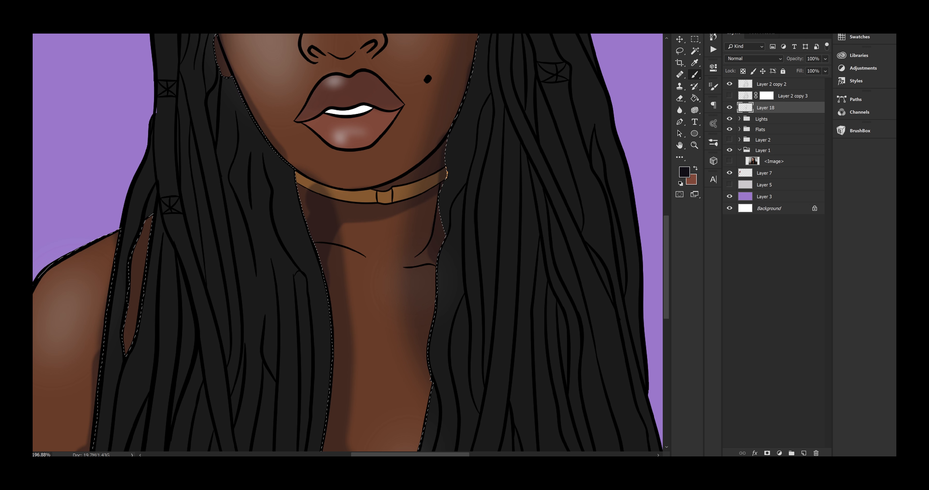
pyautogui.keyDown('alt'); pyautogui.click(315, 236); pyautogui.keyUp('alt')
pyautogui.moveTo(312, 210)
pyautogui.mouseDown()
pyautogui.moveTo(301, 177)
pyautogui.moveTo(390, 198)
pyautogui.moveTo(433, 180)
pyautogui.mouseUp()
pyautogui.moveTo(432, 180); pyautogui.dragTo(318, 136)
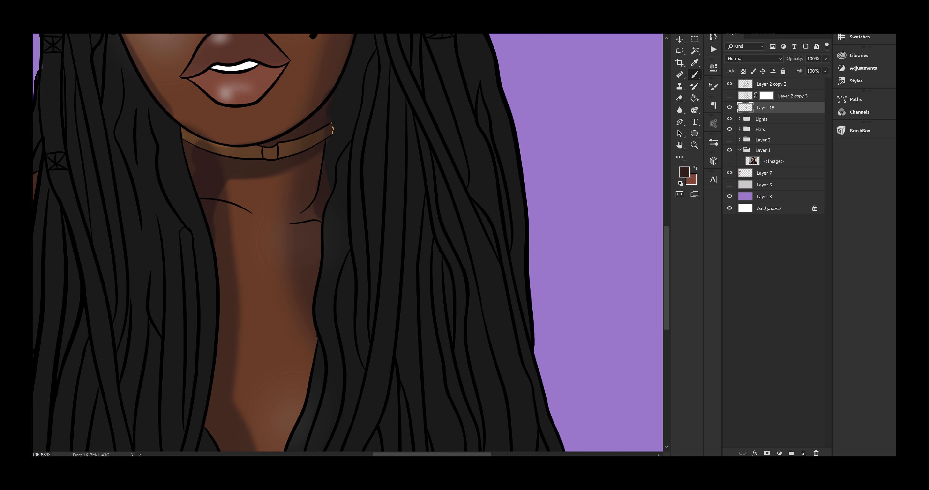
# - Soften the Layer 18 shadows with a Gaussian Blur of 31.8 pixels radius
pyautogui.press('z')
pyautogui.moveTo(441, 222); pyautogui.dragTo(357, 222)
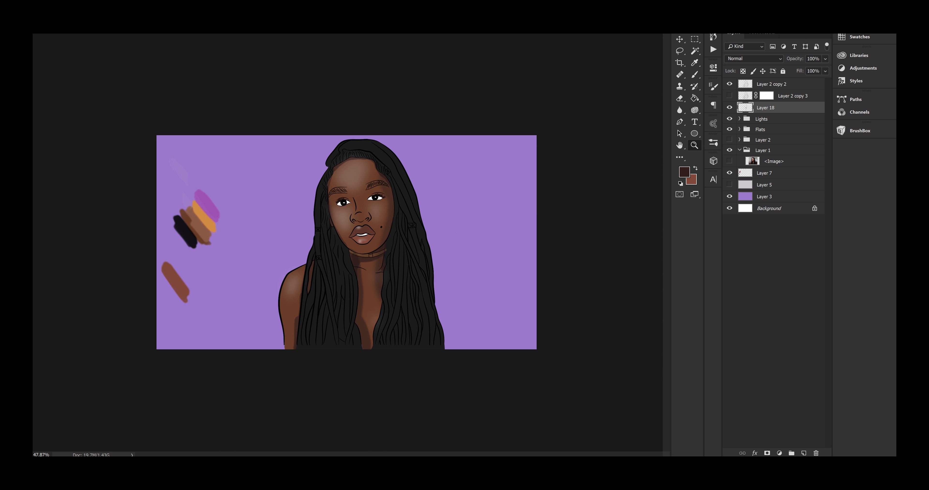
pyautogui.click(168, 30)
pyautogui.moveTo(187, 116)
pyautogui.click(124, 157)
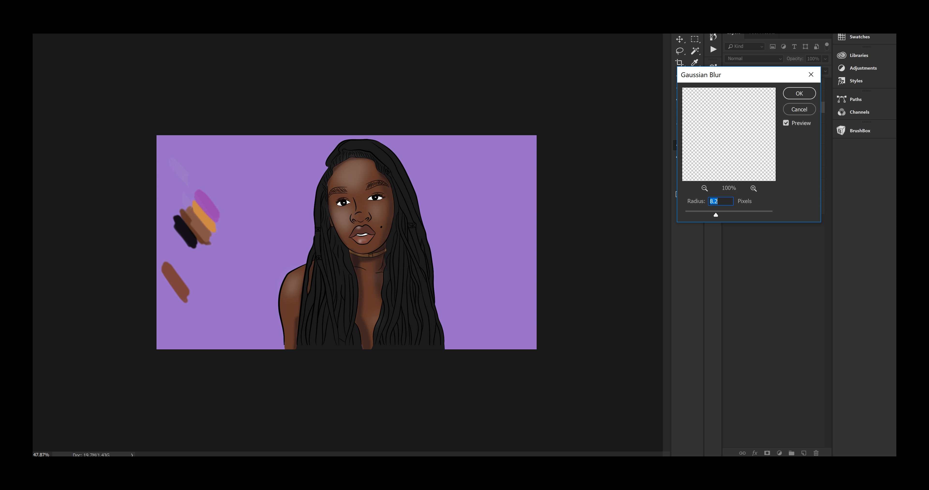
pyautogui.moveTo(715, 214); pyautogui.dragTo(726, 214)
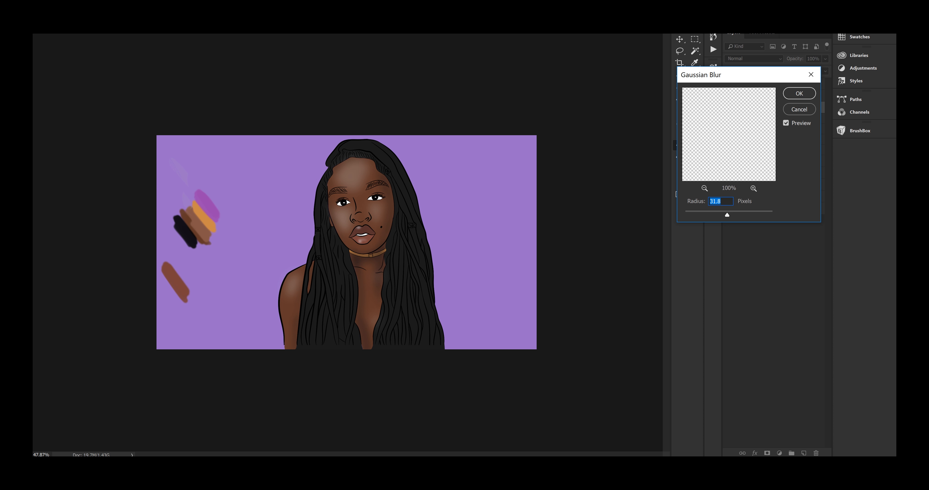
pyautogui.press('Return')
# - Lower the Lights group's opacity to 75%
pyautogui.click(761, 119)
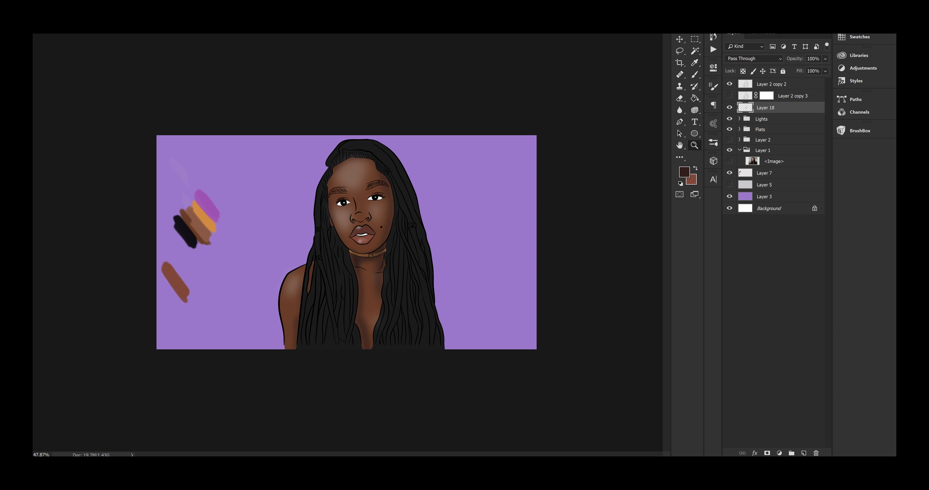
pyautogui.click(825, 58)
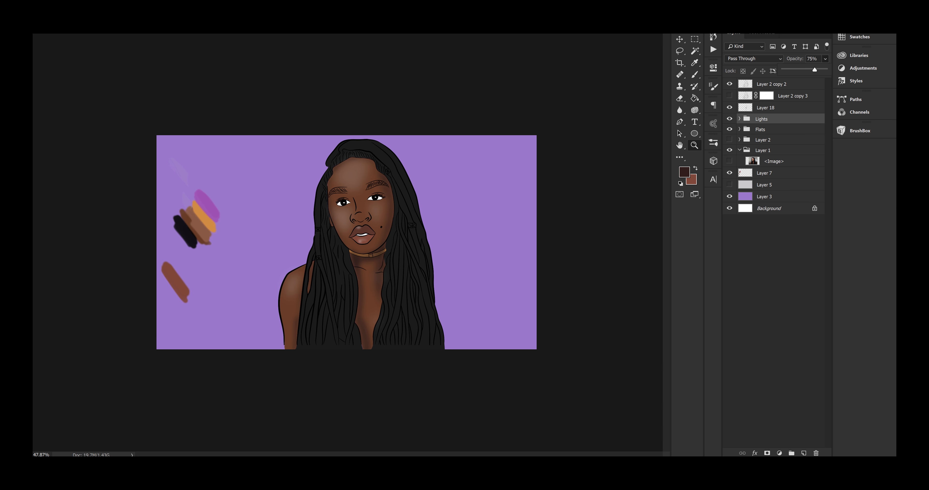
# - Set the brush colour to black and add two empty layers, one above Layer 18 and one above the Lights group
pyautogui.moveTo(344, 238); pyautogui.dragTo(396, 238)
pyautogui.click(684, 172)
pyautogui.click(595, 299)
pyautogui.click(800, 179)
pyautogui.click(765, 107)
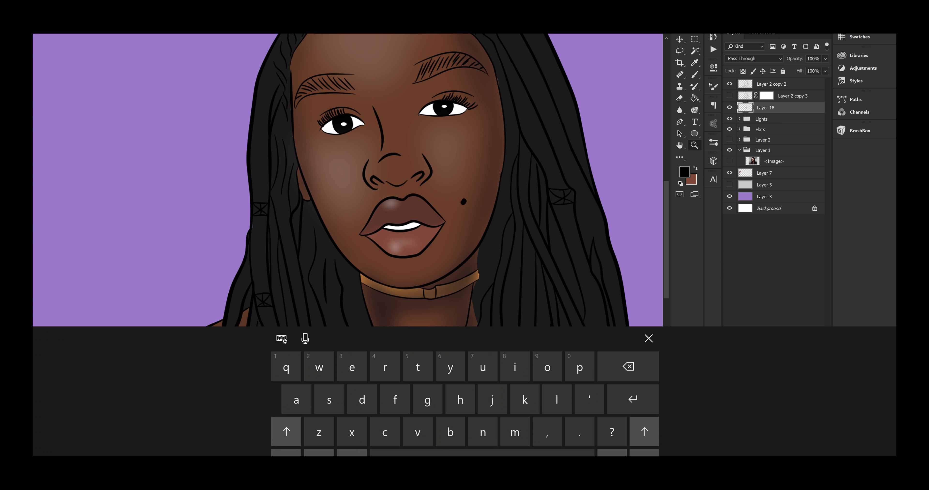
pyautogui.click(803, 453)
pyautogui.click(694, 86)
pyautogui.click(694, 75)
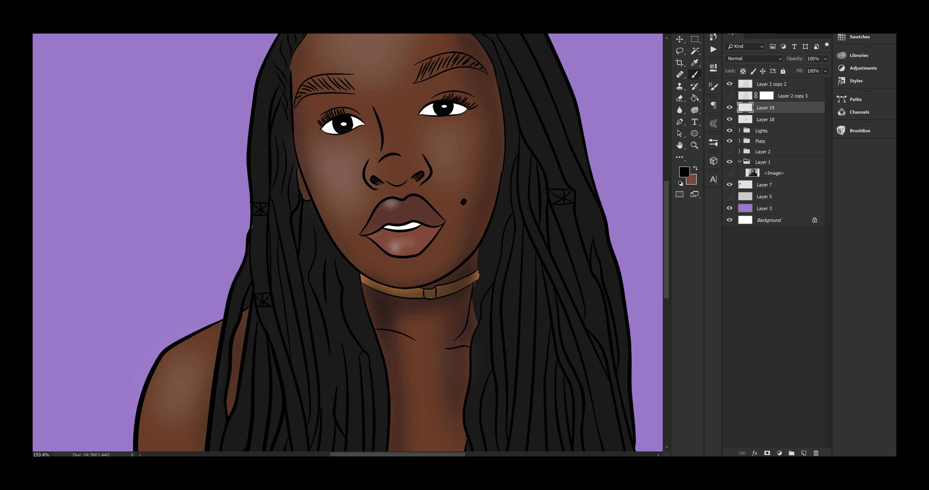
pyautogui.click(761, 131)
pyautogui.hotkey('ctrl', 'shift', 'alt', 'n')
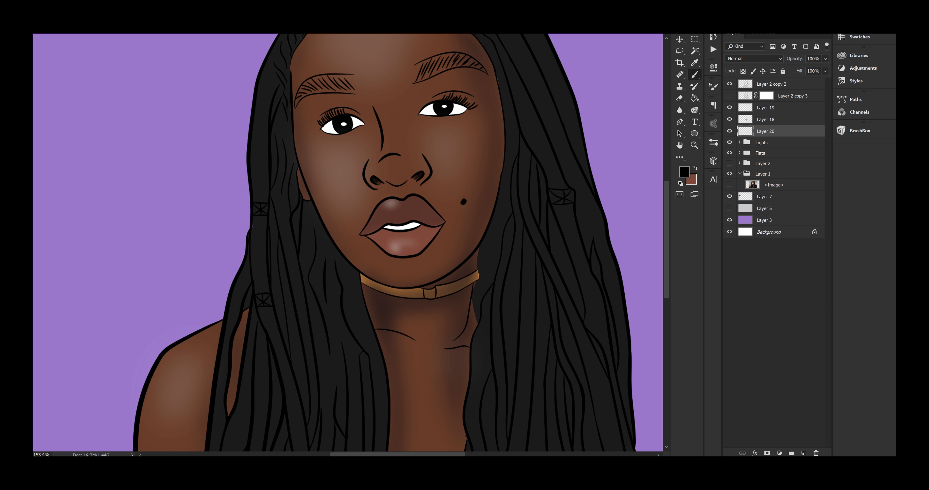
# - Paint a dark shadow across the underside of the nose on Layer 19
pyautogui.click(765, 107)
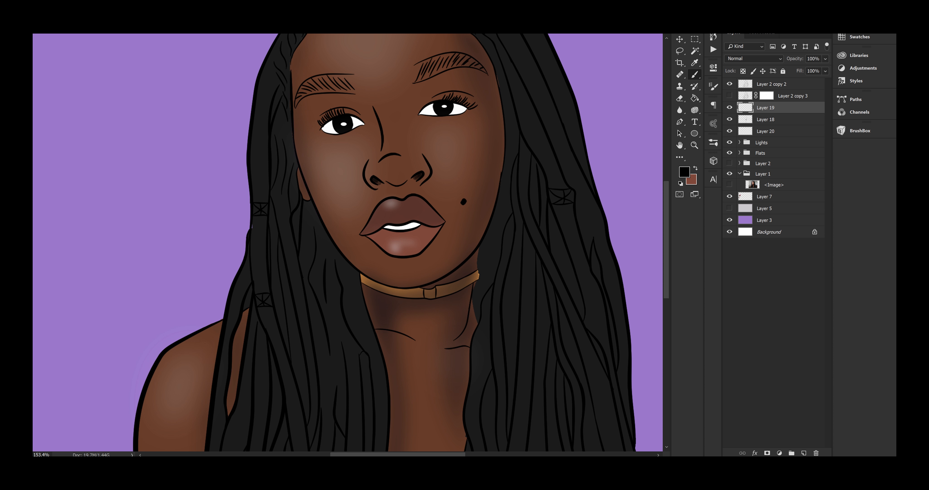
pyautogui.moveTo(411, 178)
pyautogui.mouseDown()
pyautogui.moveTo(382, 185)
pyautogui.moveTo(424, 174)
pyautogui.moveTo(370, 170)
pyautogui.mouseUp()
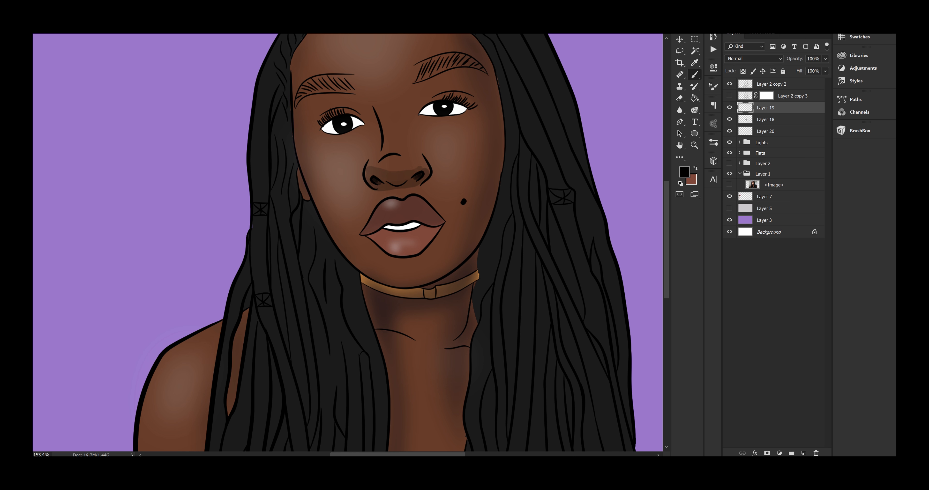
# - Soften the nose shadow on Layer 19 with a Gaussian Blur of 8.6 pixels radius
pyautogui.click(168, 4)
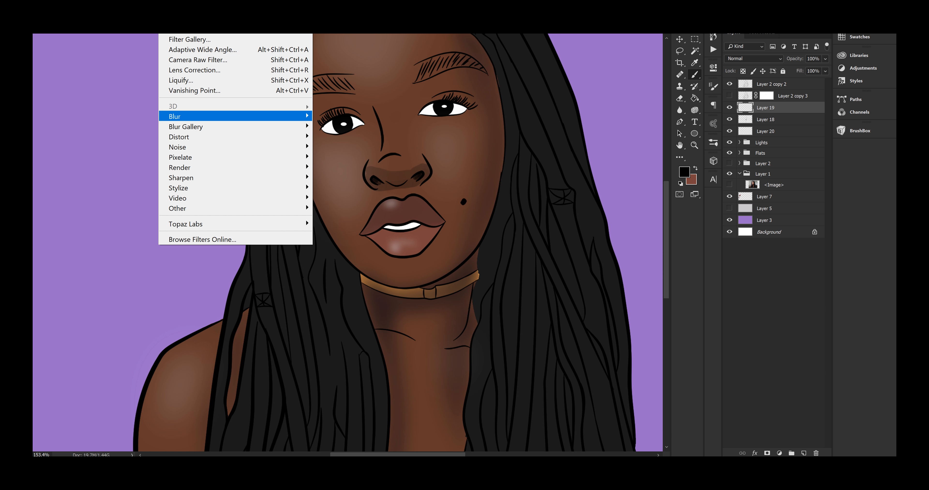
pyautogui.moveTo(231, 117)
pyautogui.click(126, 147)
pyautogui.press('Return')
pyautogui.click(167, 5)
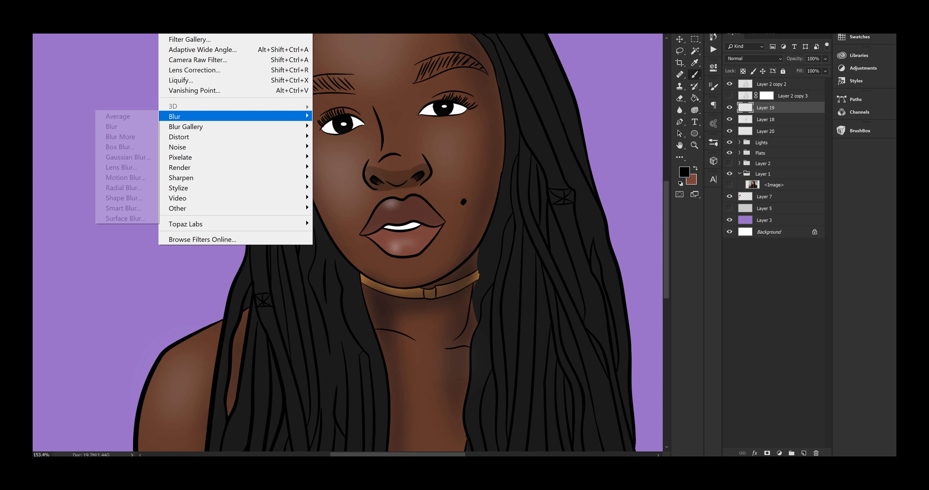
pyautogui.click(126, 156)
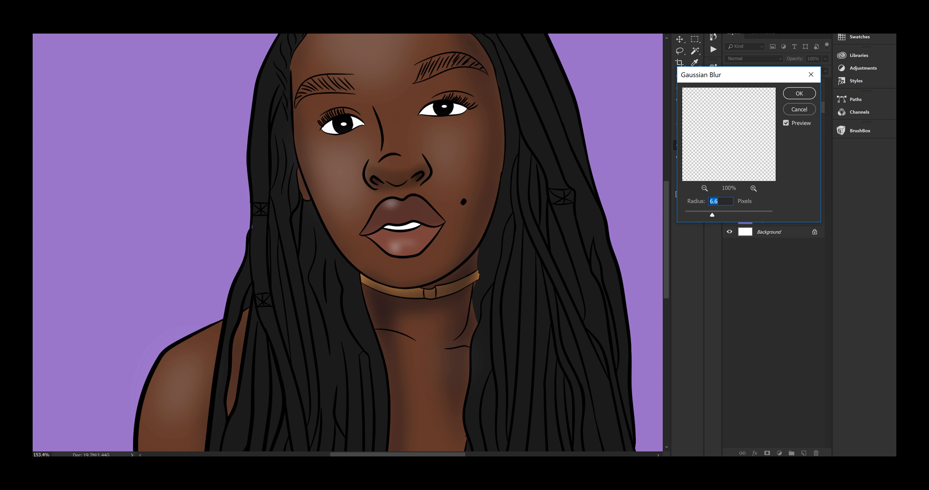
pyautogui.moveTo(711, 215)
pyautogui.mouseDown()
pyautogui.moveTo(723, 214)
pyautogui.moveTo(713, 214)
pyautogui.mouseUp()
pyautogui.press('Return')
# - Add an empty layer above Layer 19 and dab black shadow inside both nostrils
pyautogui.press('z')
pyautogui.moveTo(377, 206); pyautogui.dragTo(397, 206)
pyautogui.moveTo(280, 245); pyautogui.dragTo(348, 245)
pyautogui.hotkey('ctrl', 'shift', 'alt', 'n')
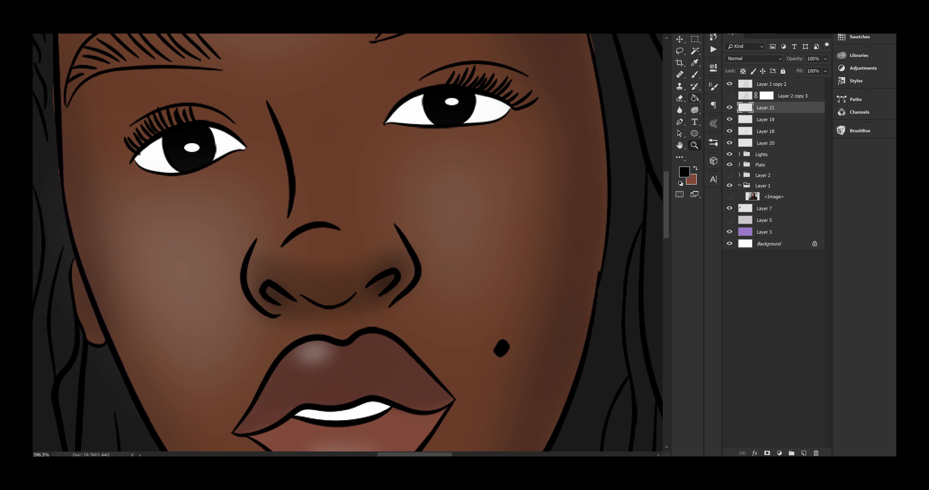
pyautogui.click(694, 74)
pyautogui.click(388, 280)
pyautogui.click(272, 293)
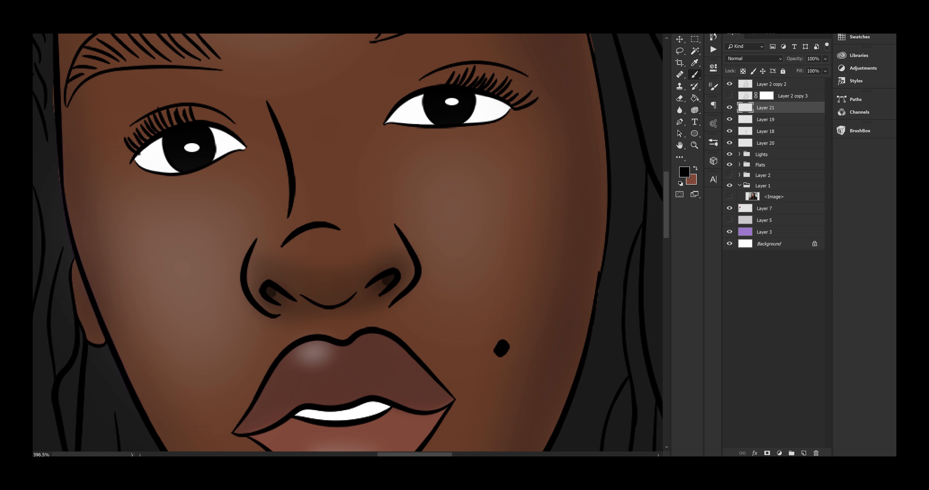
# - Soften the nostril shadows on Layer 21 with a Gaussian Blur of 2.0 pixels radius
pyautogui.hotkey('alt', 't')
pyautogui.moveTo(174, 116)
pyautogui.click(122, 157)
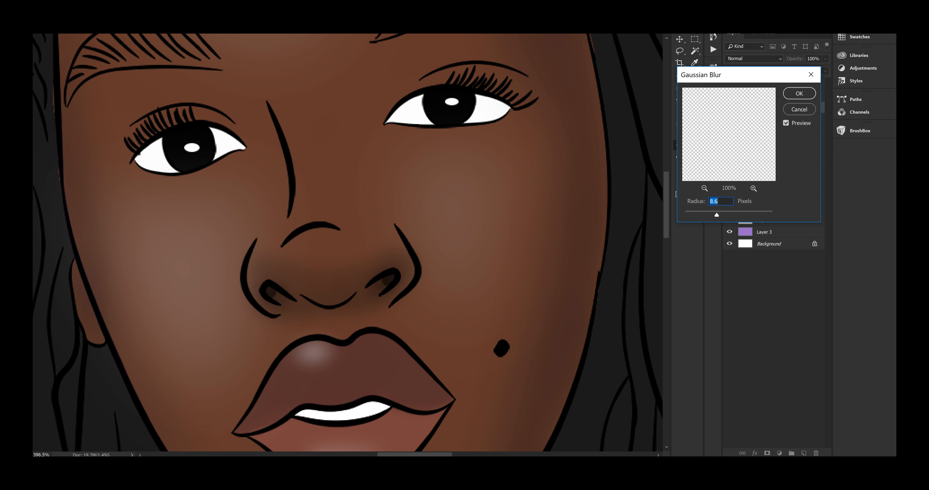
pyautogui.moveTo(717, 215); pyautogui.dragTo(693, 215)
pyautogui.press('Return')
# - Make Layer 20 active and set the brush colour to near-white for highlighting the nose
pyautogui.press('z')
pyautogui.moveTo(581, 225); pyautogui.dragTo(628, 212)
pyautogui.click(764, 143)
pyautogui.moveTo(617, 246); pyautogui.dragTo(648, 246)
pyautogui.click(683, 171)
pyautogui.click(597, 187)
pyautogui.click(800, 179)
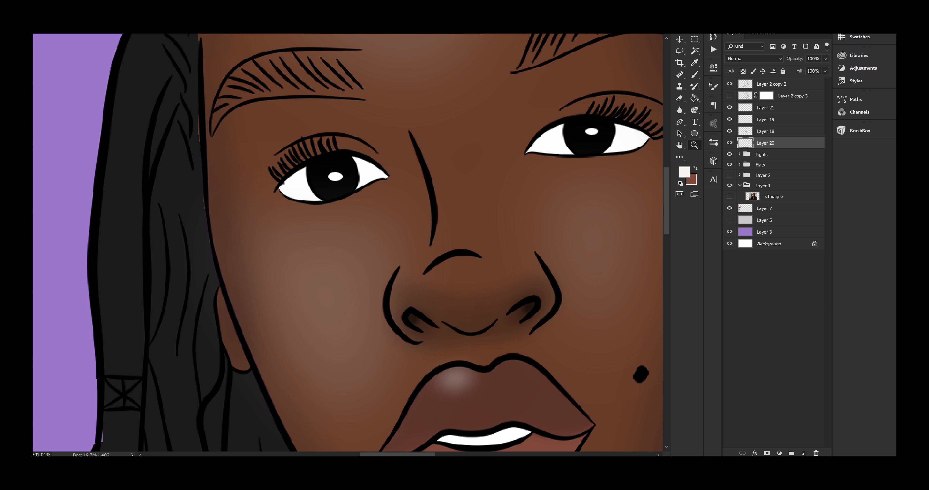
pyautogui.moveTo(571, 215)
pyautogui.mouseDown()
pyautogui.moveTo(538, 215)
pyautogui.moveTo(613, 215)
pyautogui.mouseUp()
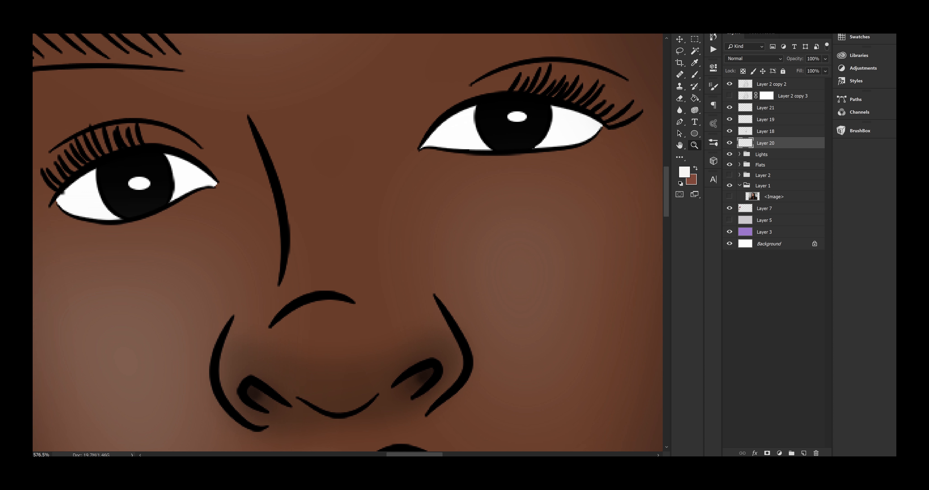
pyautogui.press('b')
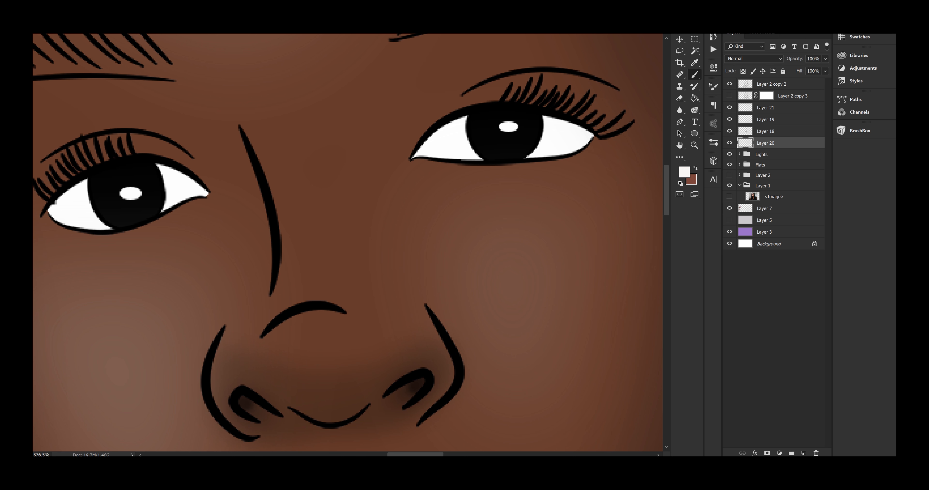
pyautogui.moveTo(319, 139)
pyautogui.mouseDown()
pyautogui.moveTo(320, 198)
pyautogui.moveTo(340, 249)
pyautogui.mouseUp()
pyautogui.moveTo(325, 170); pyautogui.dragTo(331, 201)
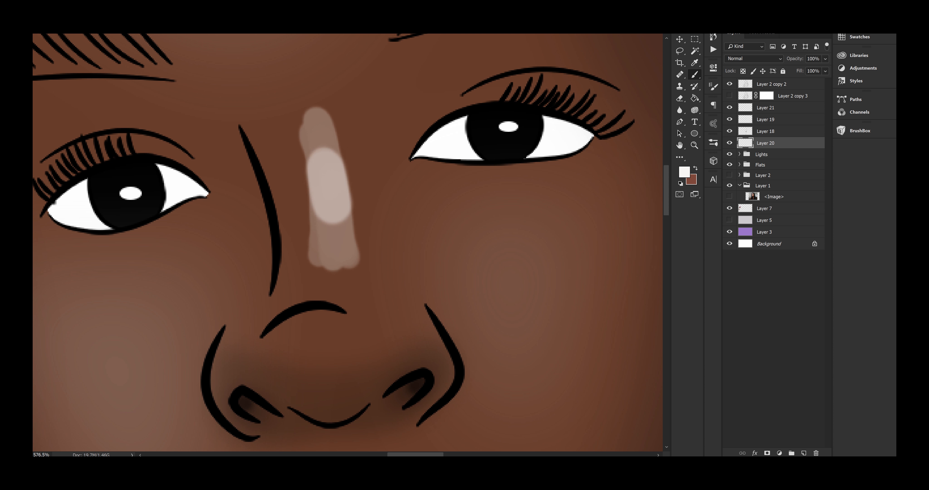
pyautogui.hotkey('ctrl', 'z')
pyautogui.hotkey('ctrl', 'z')
# - Paint a broad near-white highlight down the bridge of the nose on Layer 20, brightest at its centre
pyautogui.moveTo(276, 116)
pyautogui.mouseDown()
pyautogui.moveTo(357, 108)
pyautogui.moveTo(355, 254)
pyautogui.moveTo(344, 144)
pyautogui.moveTo(332, 195)
pyautogui.mouseUp()
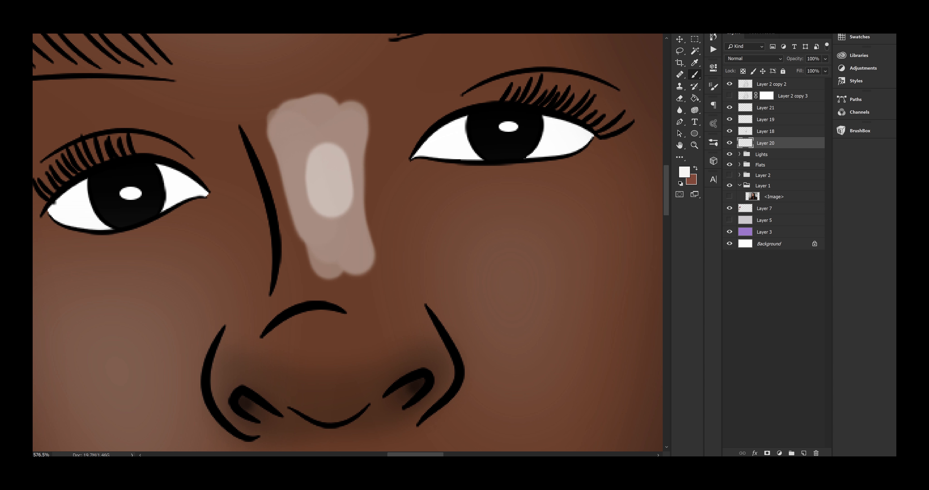
pyautogui.click(168, 30)
pyautogui.moveTo(180, 116)
pyautogui.click(127, 157)
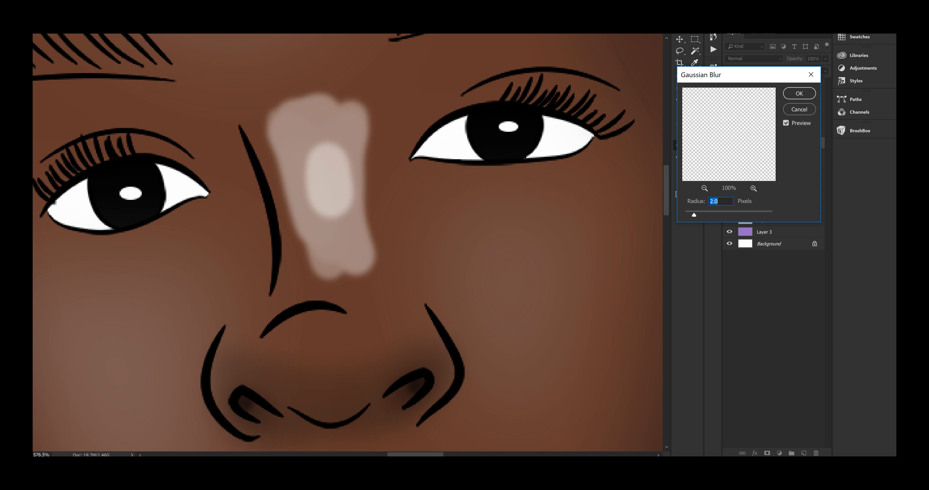
pyautogui.moveTo(694, 214); pyautogui.dragTo(724, 215)
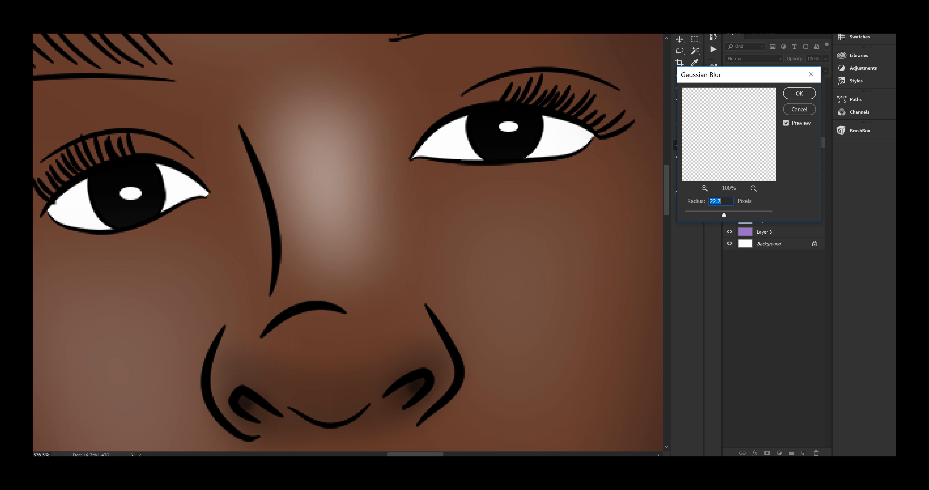
pyautogui.press('Escape')
# - Soften the nose-bridge highlight on Layer 20 with a Gaussian Blur of 24.9 pixels radius
pyautogui.press('z')
pyautogui.hotkey('ctrl', '0')
pyautogui.click(168, 30)
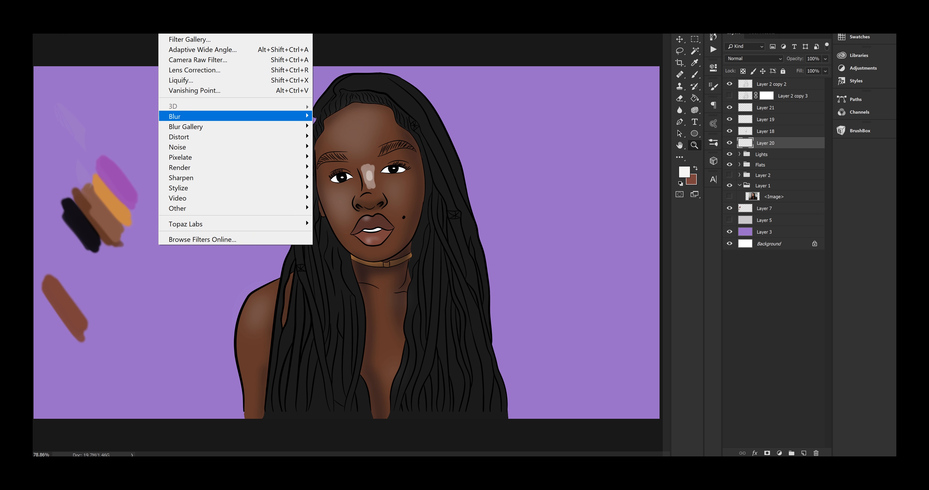
pyautogui.moveTo(180, 116)
pyautogui.click(127, 156)
pyautogui.moveTo(694, 214); pyautogui.dragTo(725, 215)
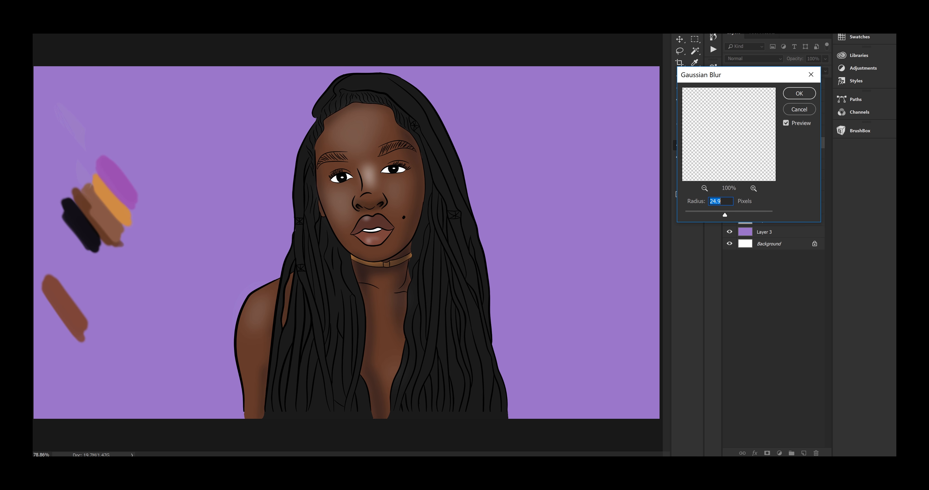
pyautogui.press('Return')
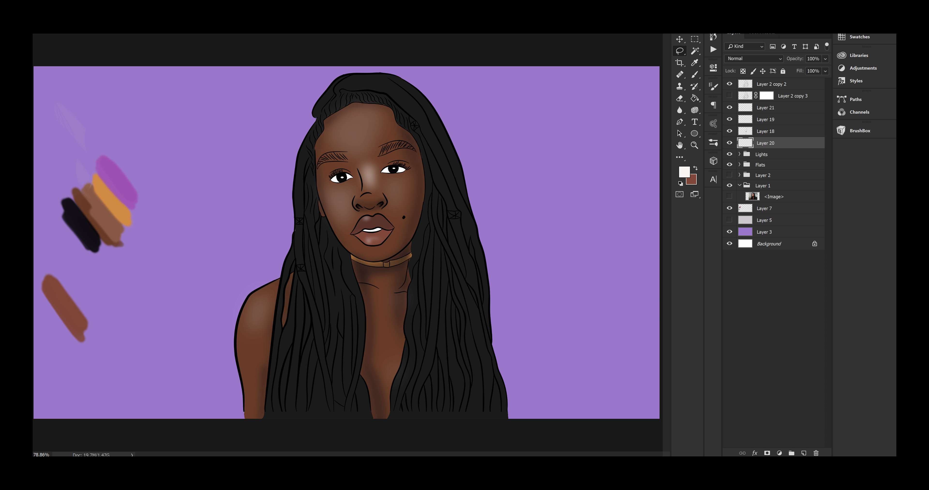
# - Select the blurred nose-bridge highlight and transform it to be narrower and slightly rotated along the nose
pyautogui.moveTo(374, 151); pyautogui.dragTo(425, 170)
pyautogui.press('z')
pyautogui.press('v')
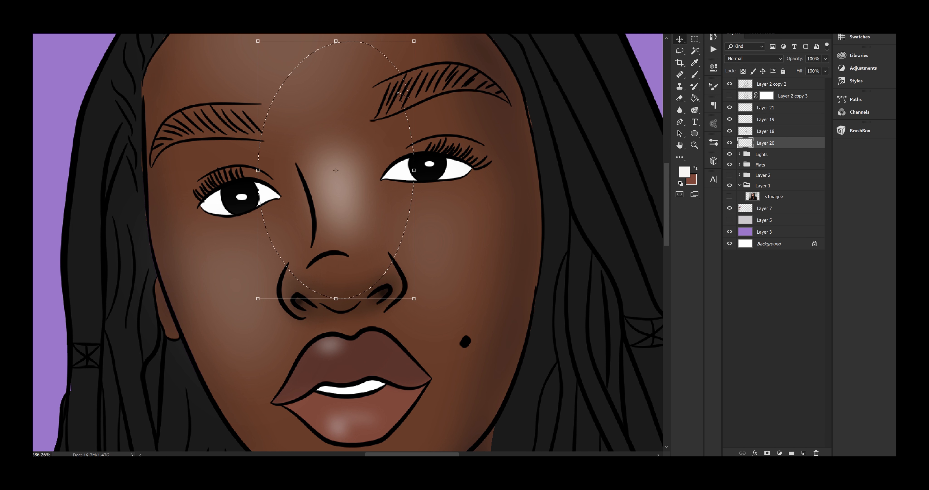
pyautogui.moveTo(414, 299); pyautogui.dragTo(416, 334)
pyautogui.moveTo(419, 213); pyautogui.dragTo(415, 212)
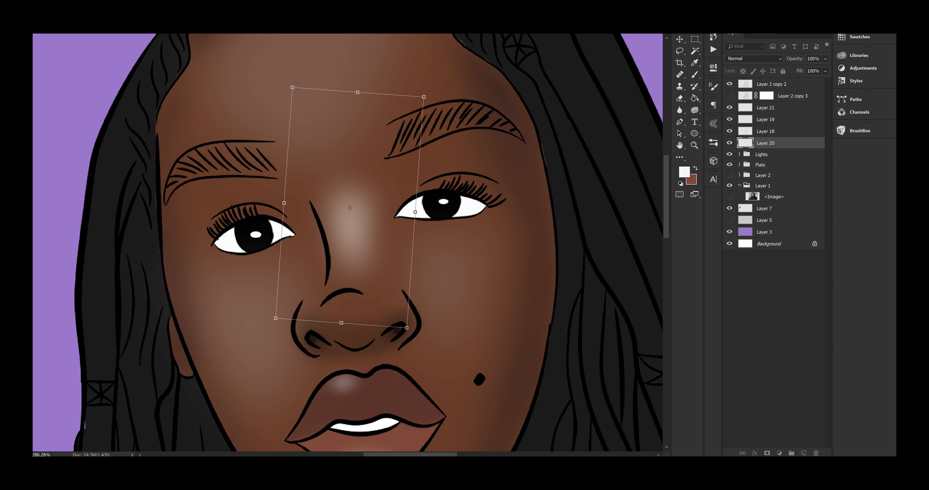
pyautogui.press('b')
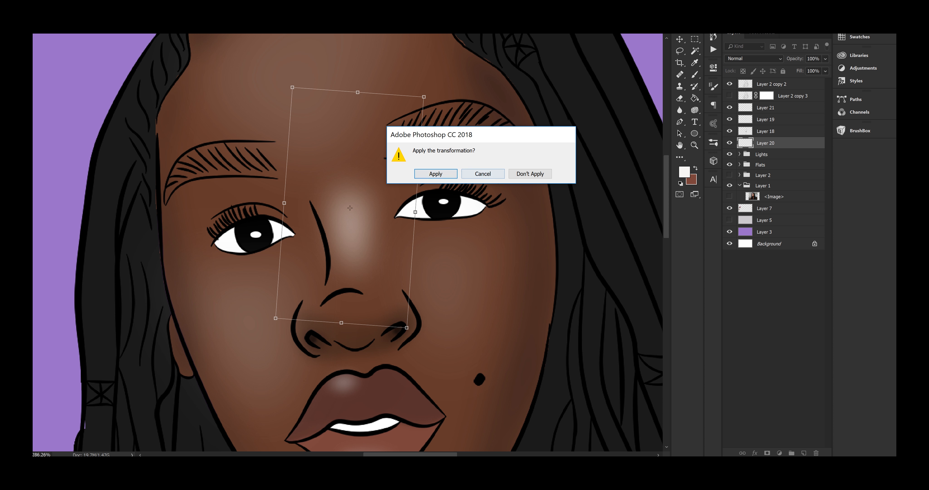
pyautogui.click(435, 173)
# - Set Layer 20's blend mode to Screen and its opacity to 52%
pyautogui.hotkey('ctrl', '-')
pyautogui.hotkey('ctrl', '-')
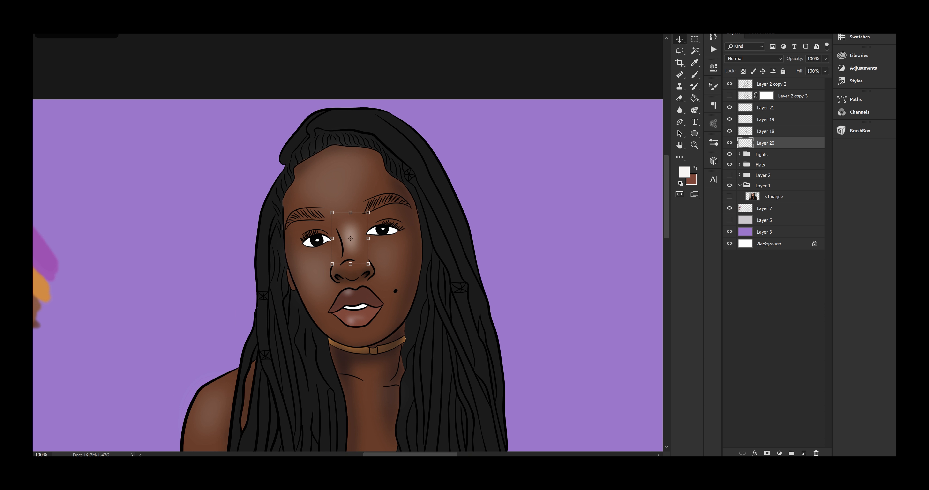
pyautogui.hotkey('ctrl', '-')
pyautogui.click(753, 58)
pyautogui.press('Escape')
pyautogui.hotkey('alt', 's')
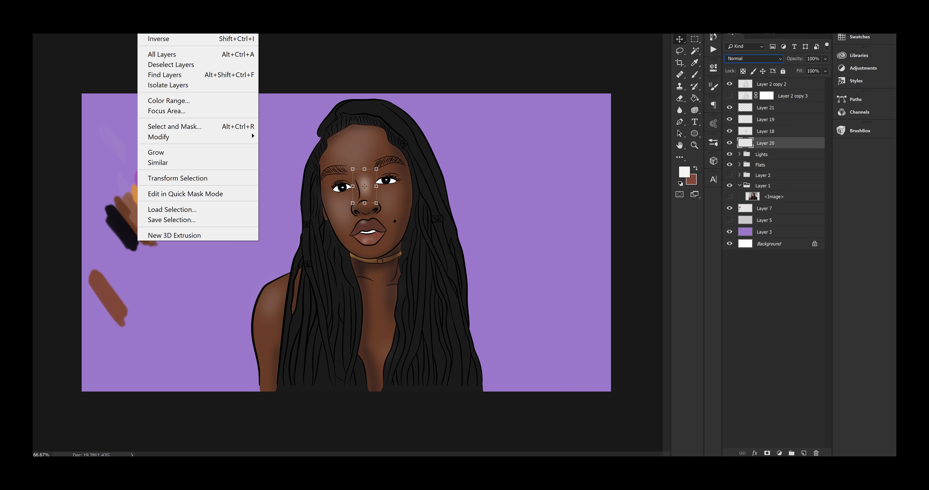
pyautogui.press('Escape')
pyautogui.click(754, 58)
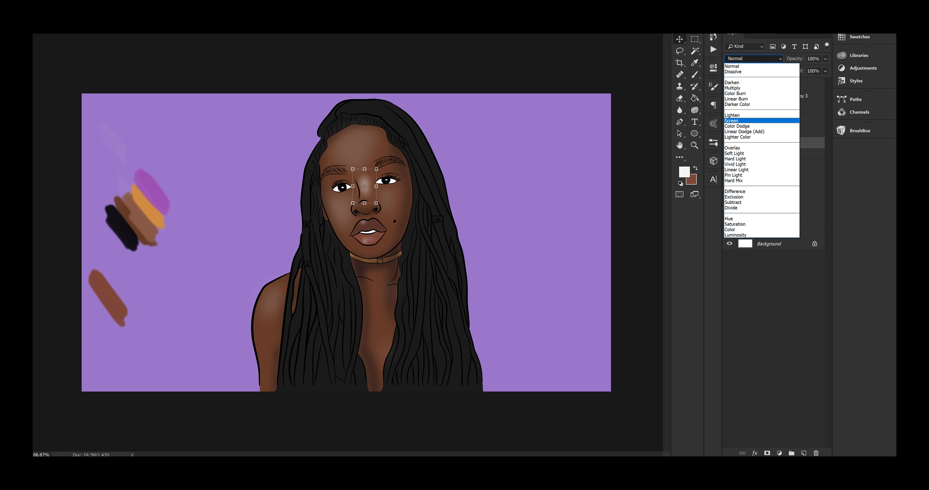
pyautogui.click(754, 120)
pyautogui.click(694, 39)
pyautogui.click(824, 59)
pyautogui.click(805, 70)
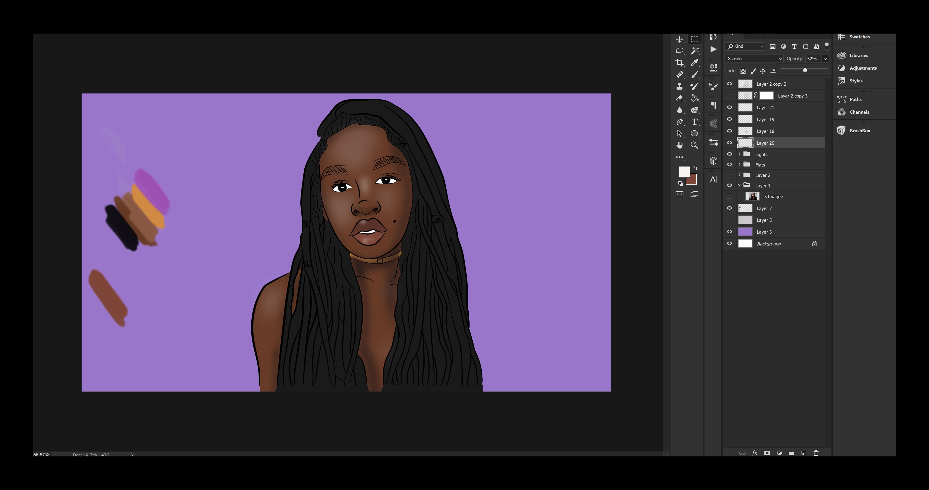
# - Add an empty layer above Layer 20 and paint a small near-white highlight on the tip of the nose
pyautogui.hotkey('ctrl', 'shift', 'alt', 'n')
pyautogui.press('u')
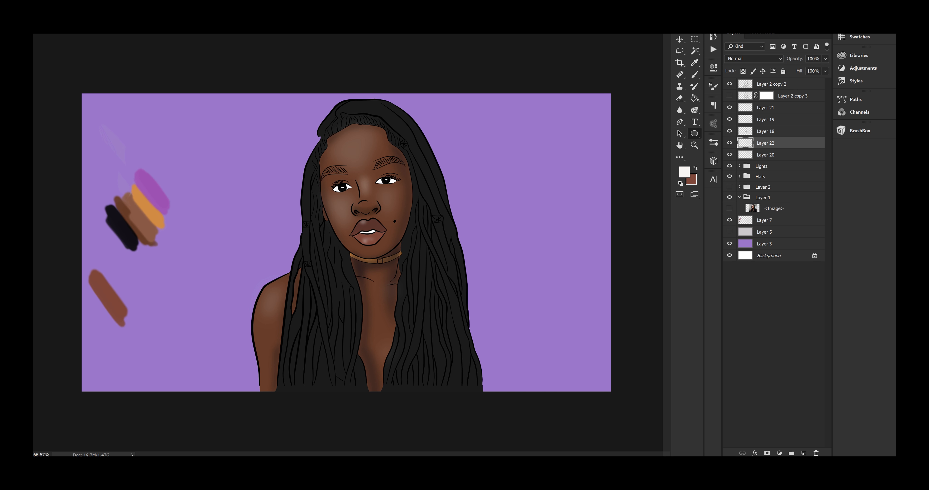
pyautogui.moveTo(357, 203); pyautogui.dragTo(408, 185)
pyautogui.hotkey('alt', 'e')
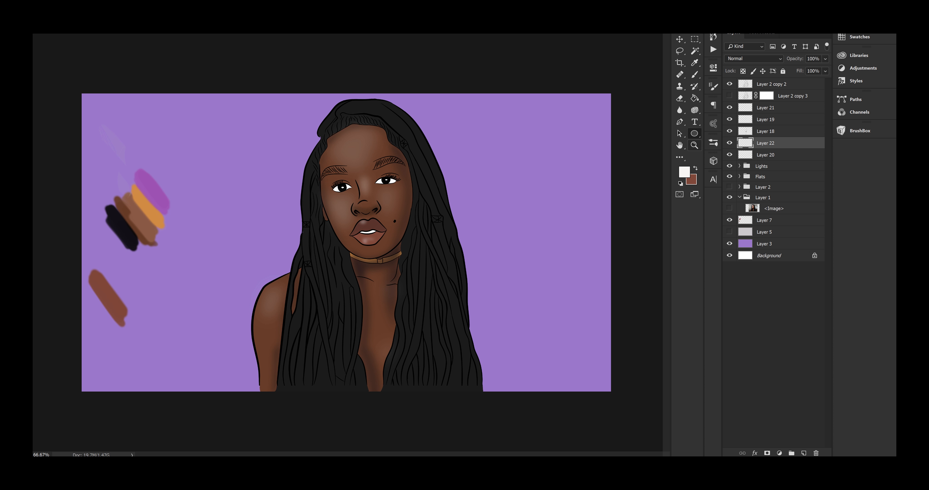
pyautogui.scroll(3, 346, 245)
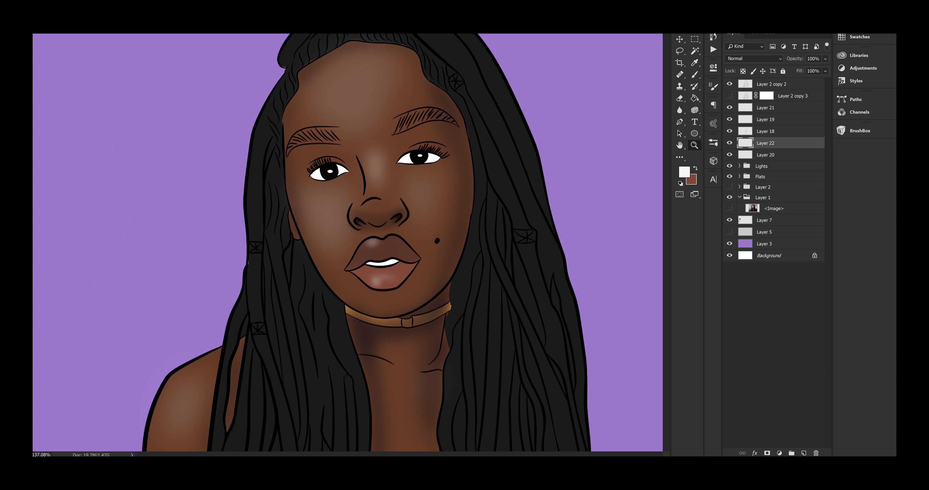
pyautogui.moveTo(366, 210); pyautogui.dragTo(382, 206)
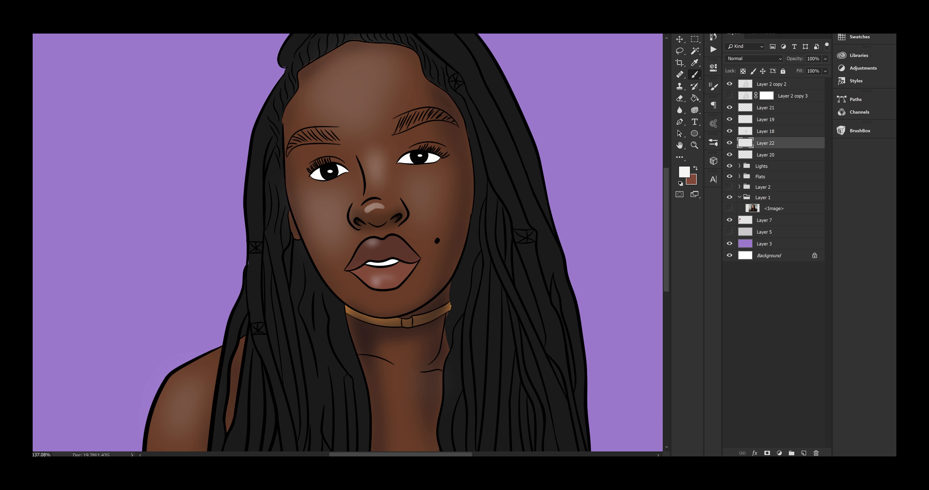
# - Soften the nose-tip highlight on Layer 22 with a 4.2-pixel Gaussian Blur and lower the layer's opacity to 57%
pyautogui.hotkey('alt', 't')
pyautogui.moveTo(235, 116)
pyautogui.click(127, 157)
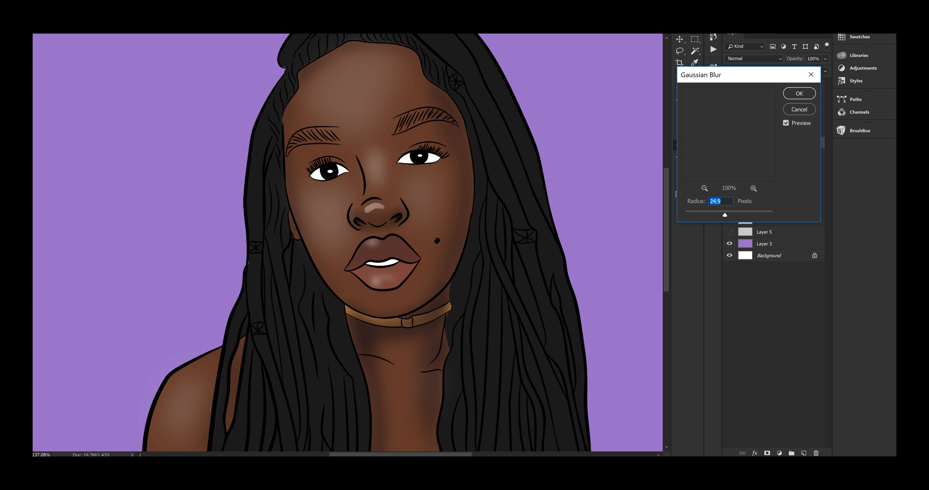
pyautogui.write('3')
pyautogui.press('Tab')
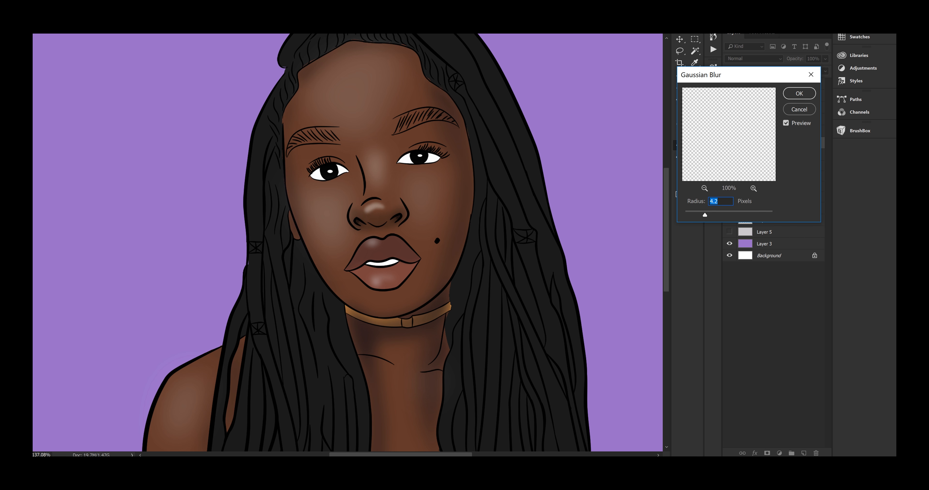
pyautogui.press('Return')
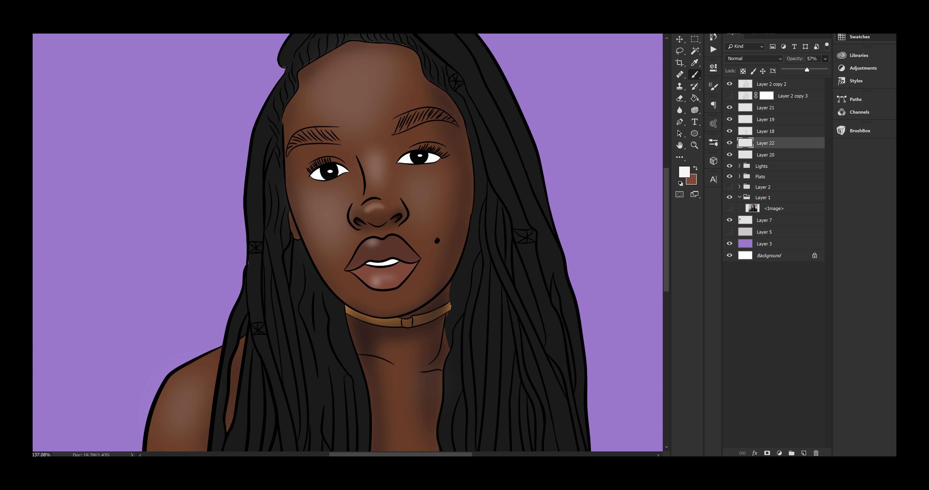
# - Set the brush colour to bright orange and add an empty layer above Layer 22
pyautogui.click(684, 172)
pyautogui.click(720, 280)
pyautogui.click(555, 253)
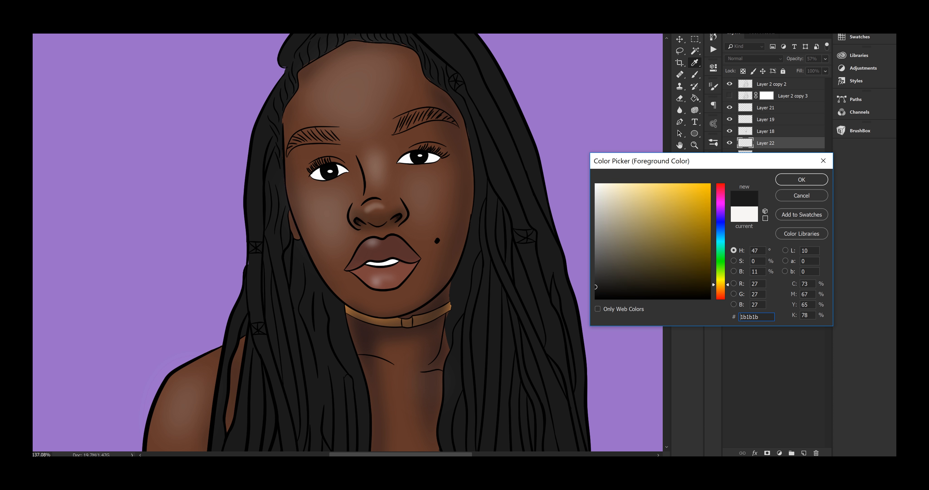
pyautogui.click(709, 190)
pyautogui.moveTo(720, 281); pyautogui.dragTo(720, 287)
pyautogui.press('Return')
pyautogui.hotkey('ctrl', 'shift', 'alt', 'n')
# - Try Color Dodge on Layer 23 and settle on Linear Dodge (Add) as its blend mode
pyautogui.click(694, 144)
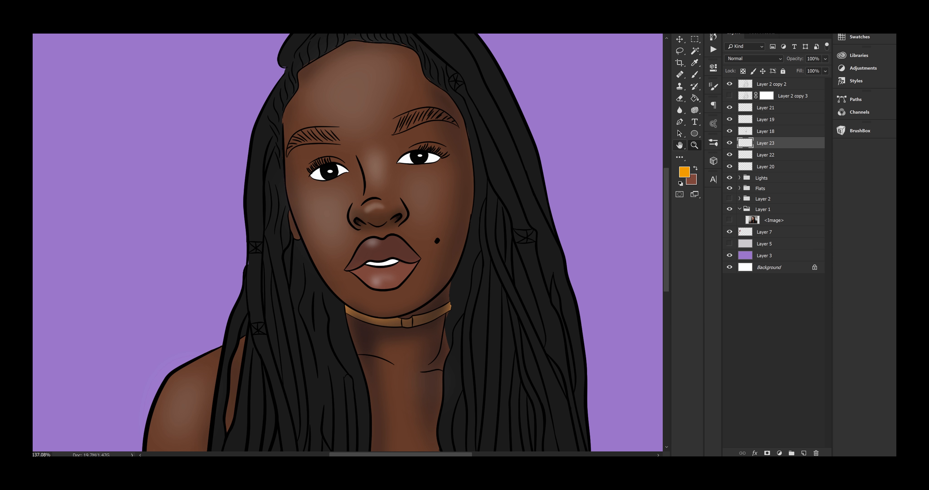
pyautogui.moveTo(362, 173); pyautogui.dragTo(386, 172)
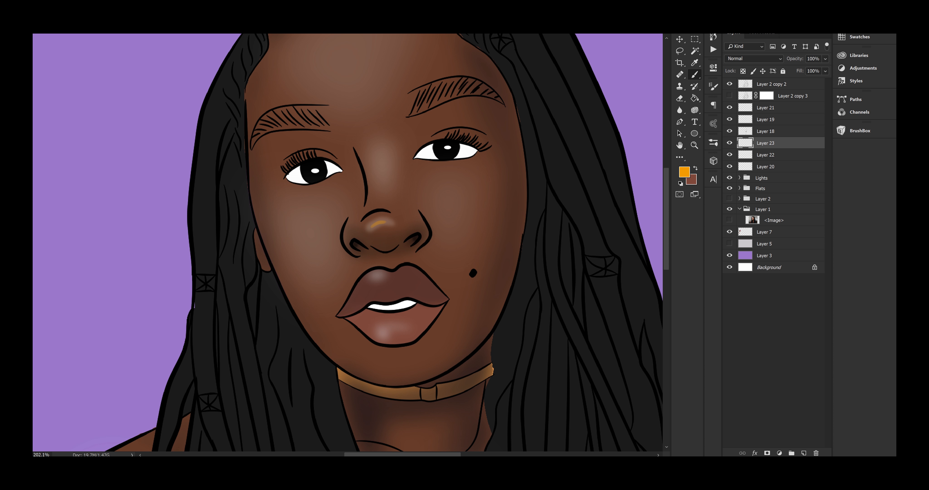
pyautogui.click(753, 59)
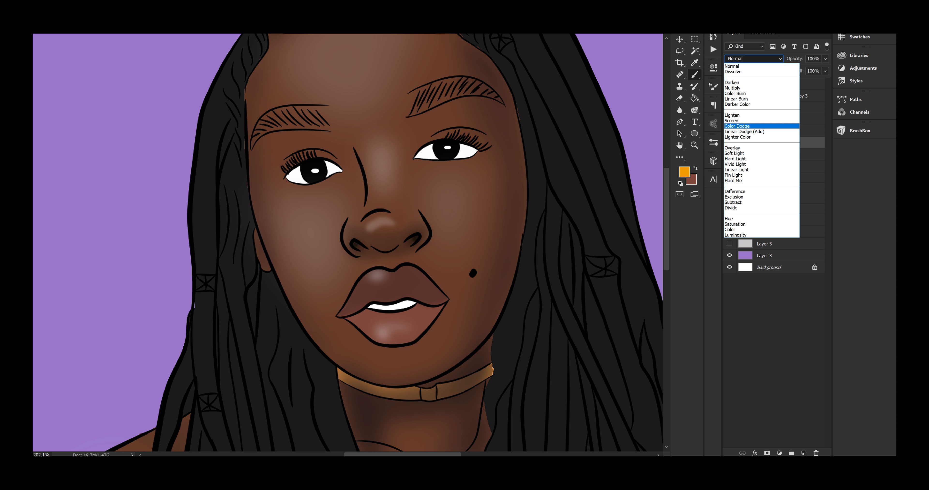
pyautogui.click(736, 126)
pyautogui.click(753, 58)
pyautogui.click(743, 131)
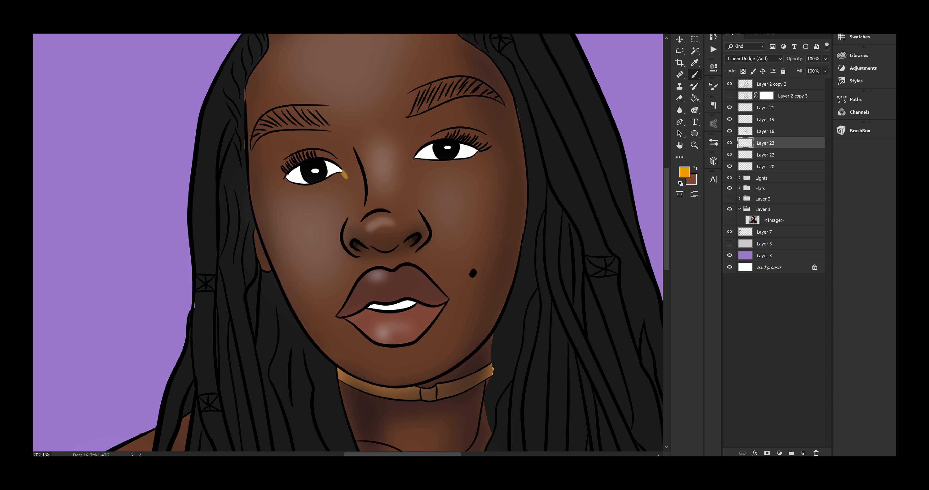
# - Set Layer 23's blend mode to Color Dodge and soften its orange highlights with a 3.6-pixel Gaussian Blur
pyautogui.click(753, 59)
pyautogui.click(736, 125)
pyautogui.click(169, 30)
pyautogui.moveTo(182, 116)
pyautogui.click(127, 157)
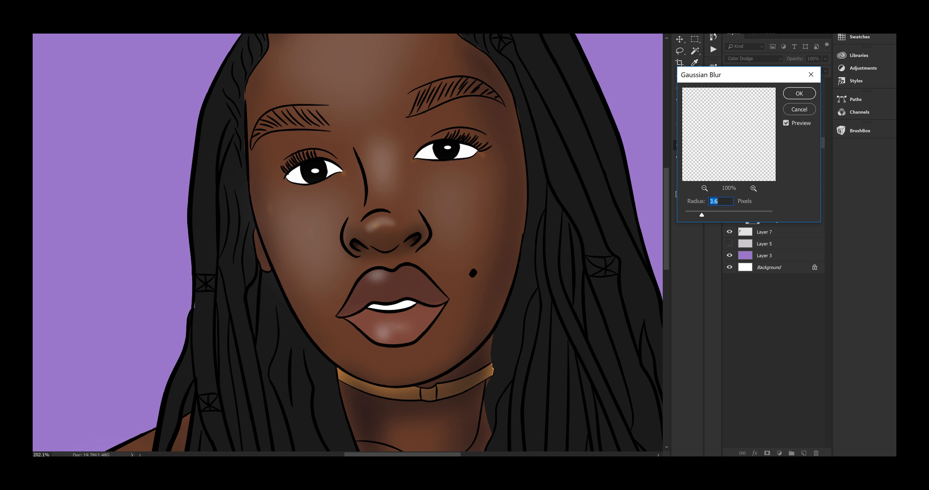
pyautogui.press('Return')
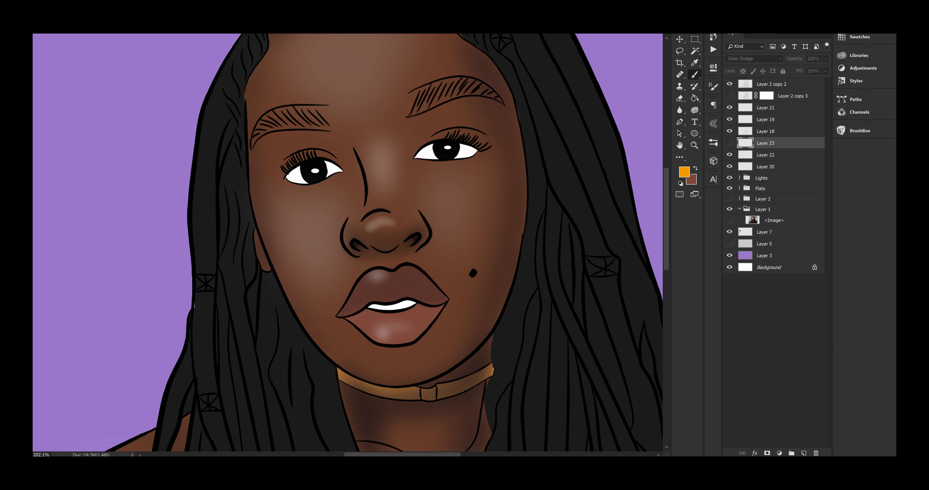
# - On Layer 21, paint translucent black shadows along the upper edges of both eye whites
pyautogui.press('z')
pyautogui.moveTo(595, 218); pyautogui.dragTo(541, 217)
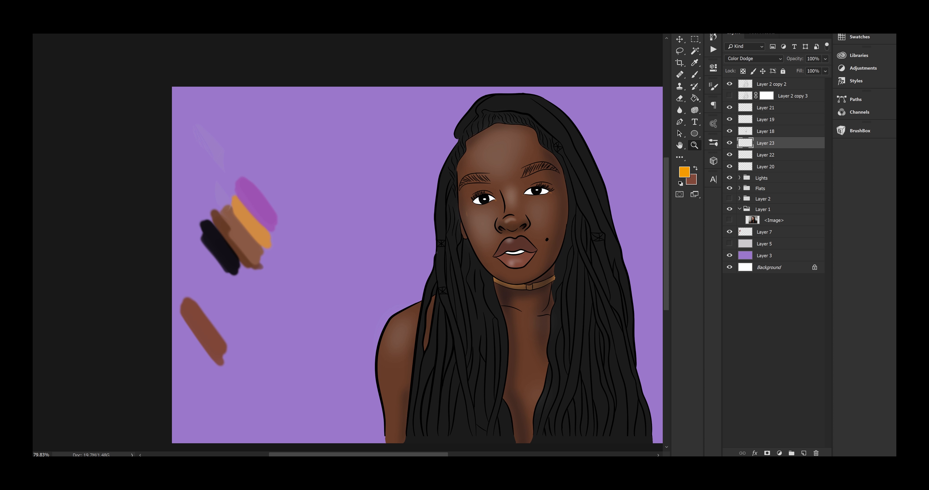
pyautogui.click(729, 107)
pyautogui.click(765, 107)
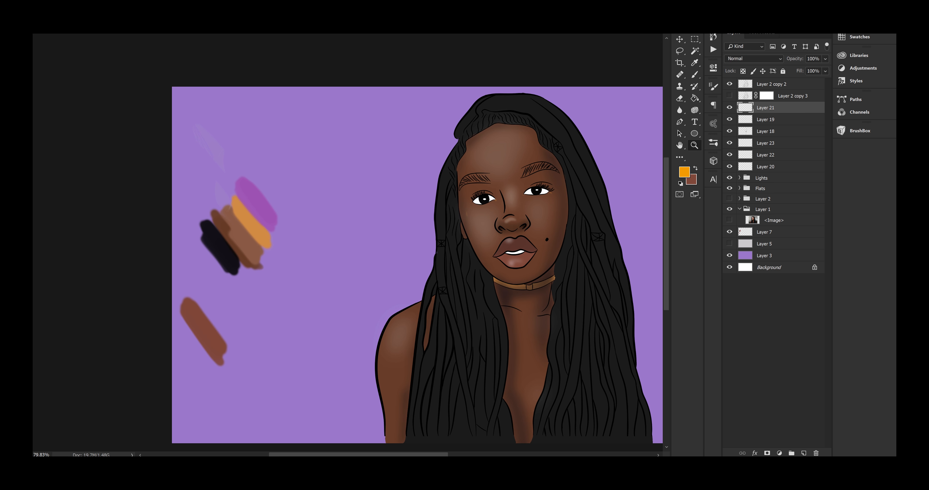
pyautogui.moveTo(524, 203)
pyautogui.mouseDown()
pyautogui.moveTo(580, 202)
pyautogui.moveTo(540, 202)
pyautogui.mouseUp()
pyautogui.moveTo(469, 252); pyautogui.dragTo(375, 265)
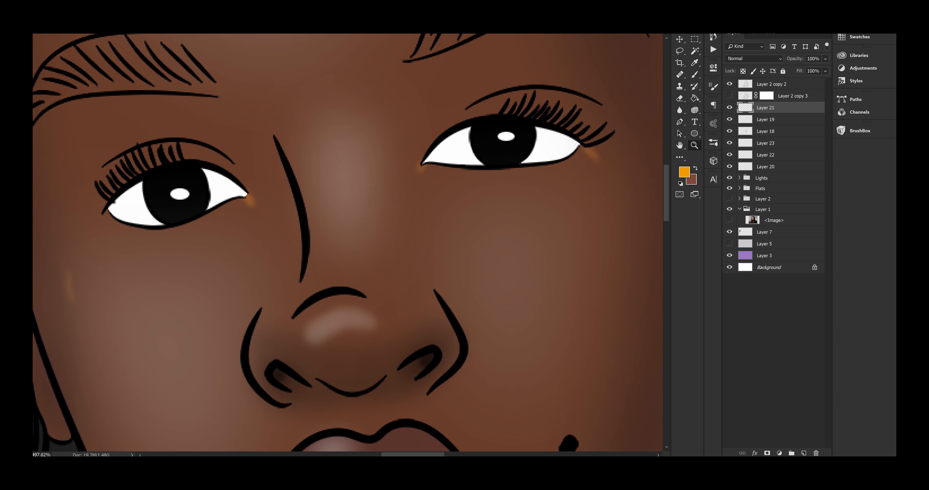
pyautogui.click(683, 172)
pyautogui.click(597, 299)
pyautogui.click(801, 180)
pyautogui.click(694, 74)
pyautogui.moveTo(577, 144)
pyautogui.mouseDown()
pyautogui.moveTo(552, 133)
pyautogui.moveTo(424, 162)
pyautogui.mouseUp()
pyautogui.moveTo(537, 133); pyautogui.dragTo(578, 147)
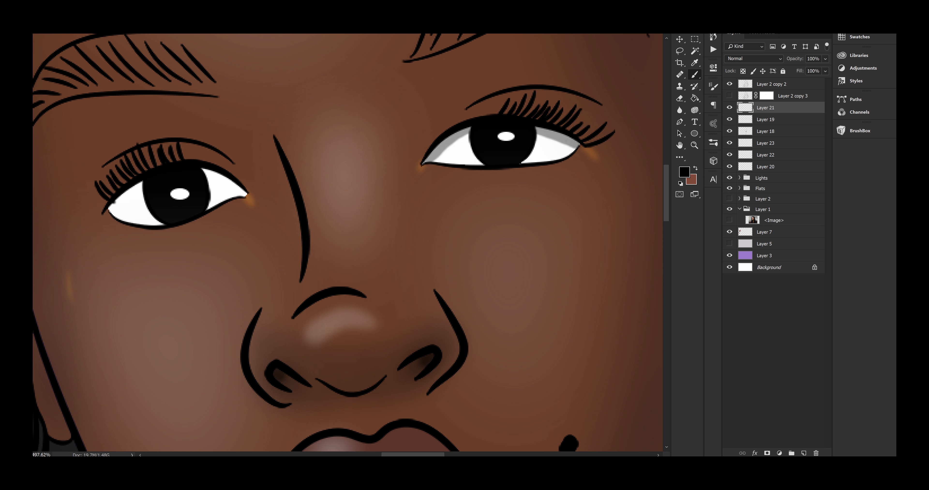
pyautogui.moveTo(244, 192)
pyautogui.mouseDown()
pyautogui.moveTo(210, 175)
pyautogui.moveTo(108, 209)
pyautogui.mouseUp()
pyautogui.moveTo(206, 176); pyautogui.dragTo(247, 196)
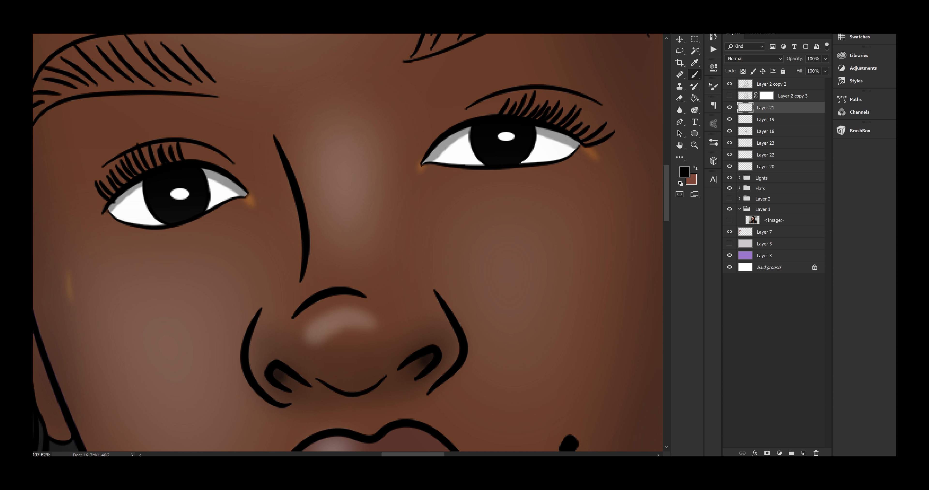
pyautogui.click(739, 177)
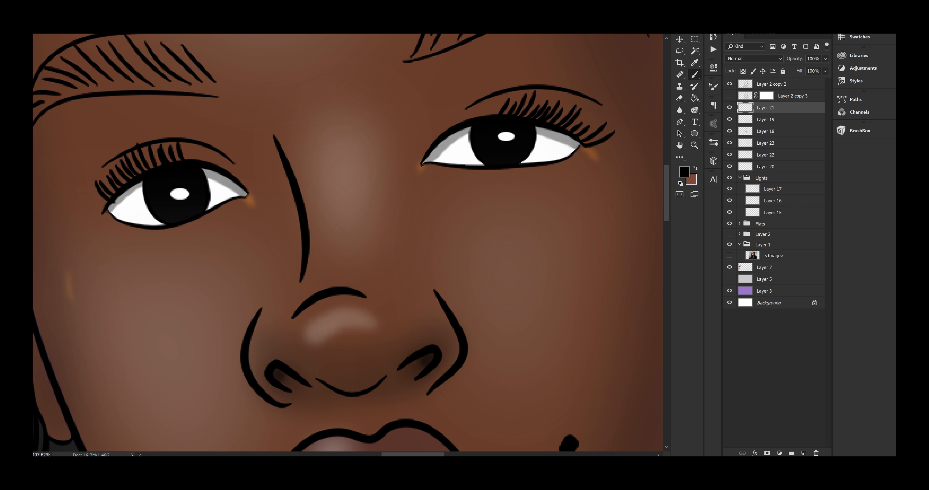
pyautogui.click(765, 188)
pyautogui.click(739, 177)
pyautogui.click(739, 189)
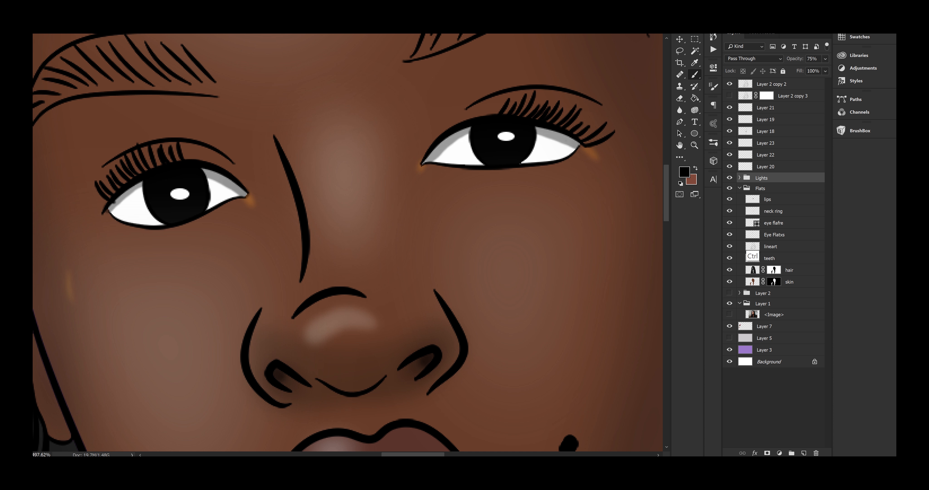
pyautogui.click(739, 188)
# - On Layer 21, paint thin translucent black shadows along the lower edges of both eye whites, redoing unsatisfactory strokes
pyautogui.click(764, 107)
pyautogui.moveTo(576, 147); pyautogui.dragTo(523, 162)
pyautogui.moveTo(429, 161); pyautogui.dragTo(482, 164)
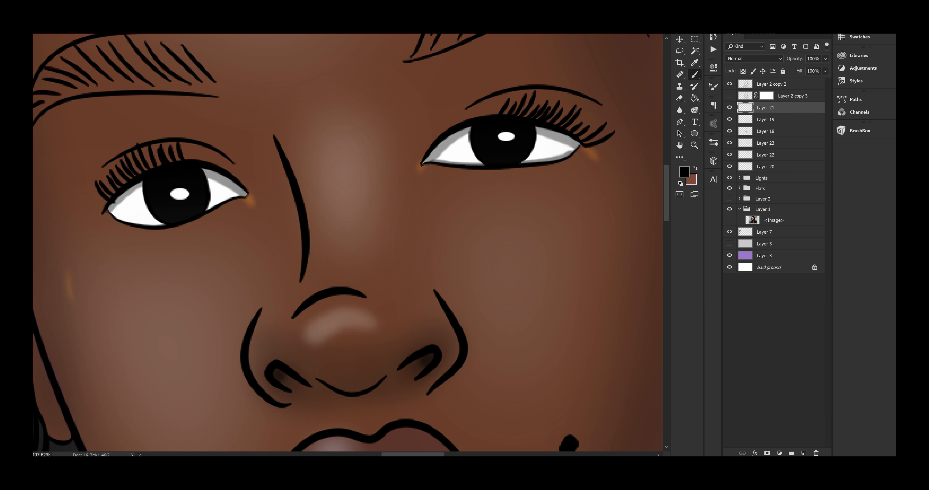
pyautogui.hotkey('ctrl', 'alt', 'z')
pyautogui.hotkey('ctrl', 'alt', 'z')
pyautogui.moveTo(578, 145)
pyautogui.mouseDown()
pyautogui.moveTo(552, 159)
pyautogui.moveTo(424, 162)
pyautogui.mouseUp()
pyautogui.hotkey('ctrl', 'alt', 'z')
pyautogui.moveTo(109, 213)
pyautogui.mouseDown()
pyautogui.moveTo(163, 224)
pyautogui.moveTo(240, 195)
pyautogui.moveTo(144, 196)
pyautogui.mouseUp()
# - Try Overlay as the blend mode of Layer 21
pyautogui.press('z')
pyautogui.click(753, 58)
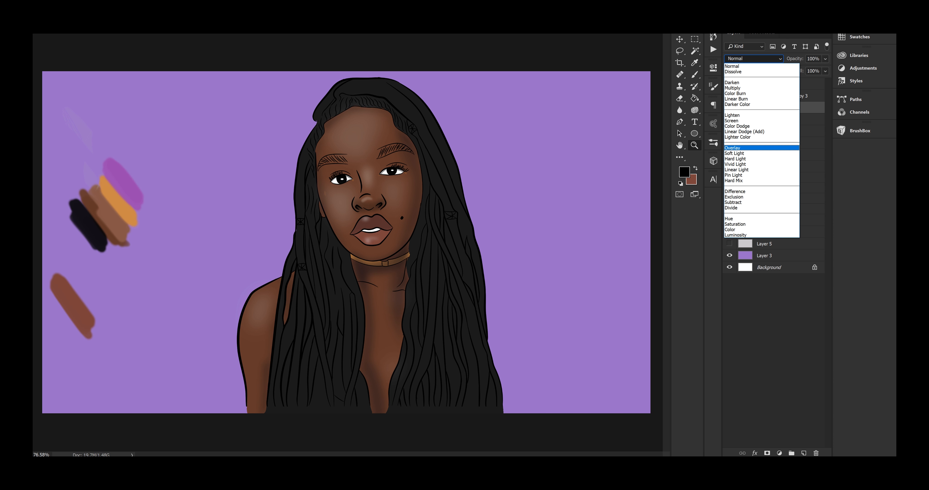
pyautogui.click(742, 149)
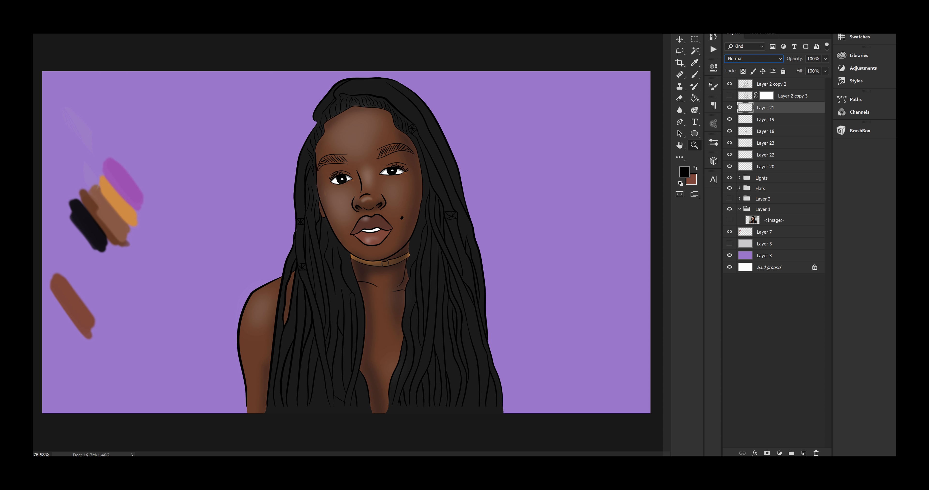
# - Add an empty layer above Layer 21 and paint a translucent black shadow beneath the upper eyelid crease
pyautogui.moveTo(414, 176); pyautogui.dragTo(454, 176)
pyautogui.moveTo(385, 159); pyautogui.dragTo(440, 159)
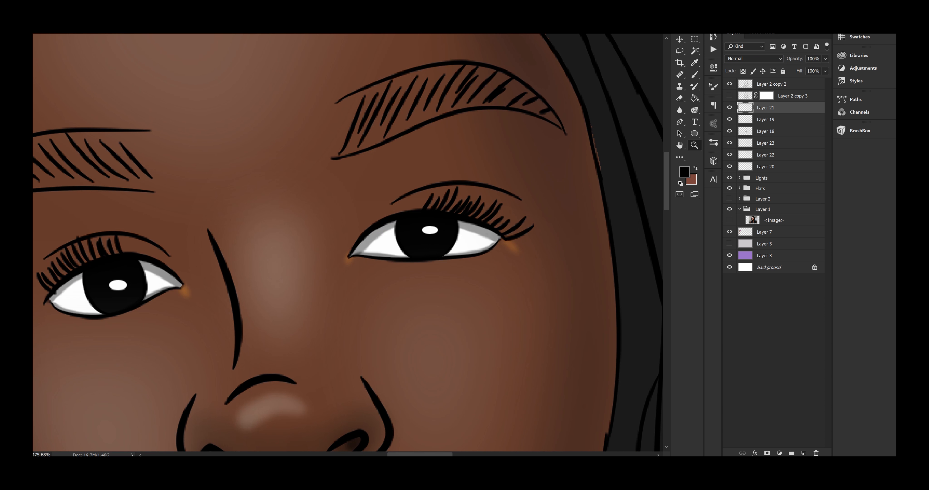
pyautogui.moveTo(480, 183); pyautogui.dragTo(512, 183)
pyautogui.press('b')
pyautogui.hotkey('ctrl', 'shift', 'alt', 'n')
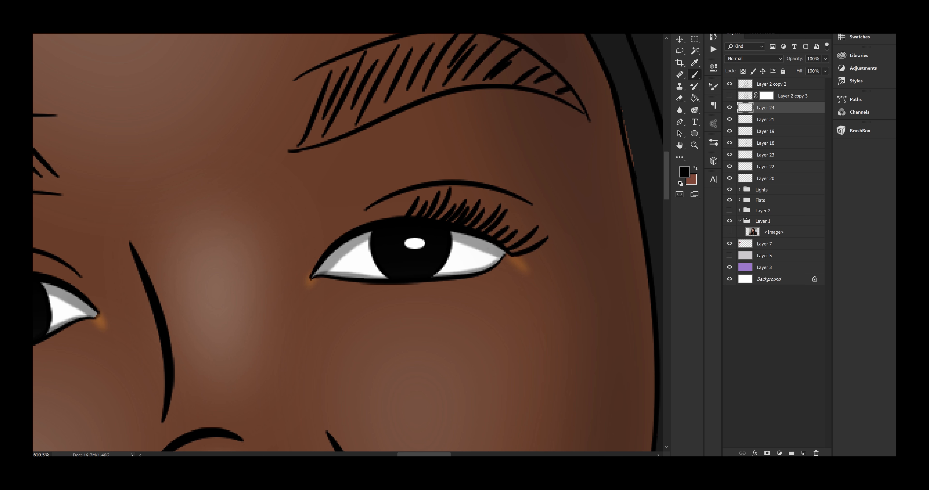
pyautogui.moveTo(531, 205)
pyautogui.mouseDown()
pyautogui.moveTo(394, 196)
pyautogui.moveTo(364, 211)
pyautogui.moveTo(487, 192)
pyautogui.moveTo(525, 207)
pyautogui.mouseUp()
pyautogui.hotkey('ctrl', 'z')
pyautogui.moveTo(109, 270); pyautogui.dragTo(515, 289)
pyautogui.moveTo(477, 289)
pyautogui.mouseDown()
pyautogui.moveTo(425, 273)
pyautogui.moveTo(326, 307)
pyautogui.mouseUp()
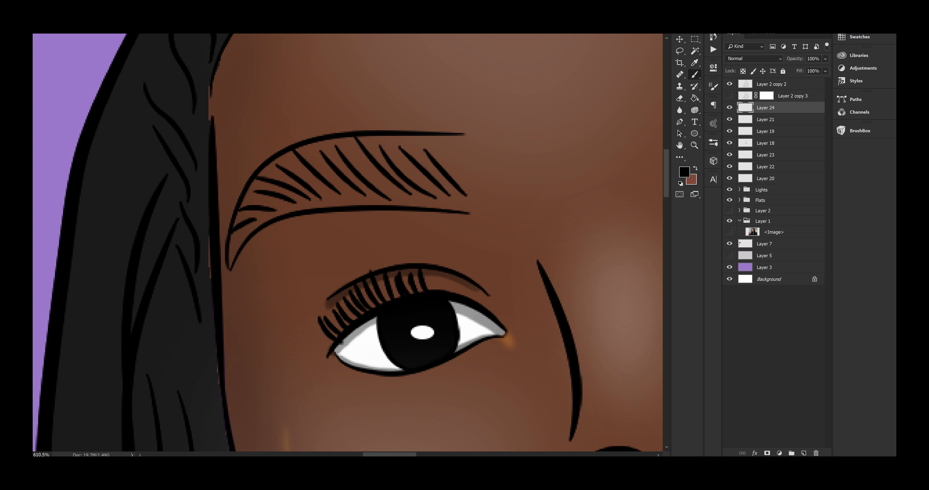
pyautogui.moveTo(419, 289)
pyautogui.mouseDown()
pyautogui.moveTo(448, 289)
pyautogui.moveTo(499, 325)
pyautogui.mouseUp()
pyautogui.hotkey('ctrl', 'z')
pyautogui.hotkey('ctrl', 'z')
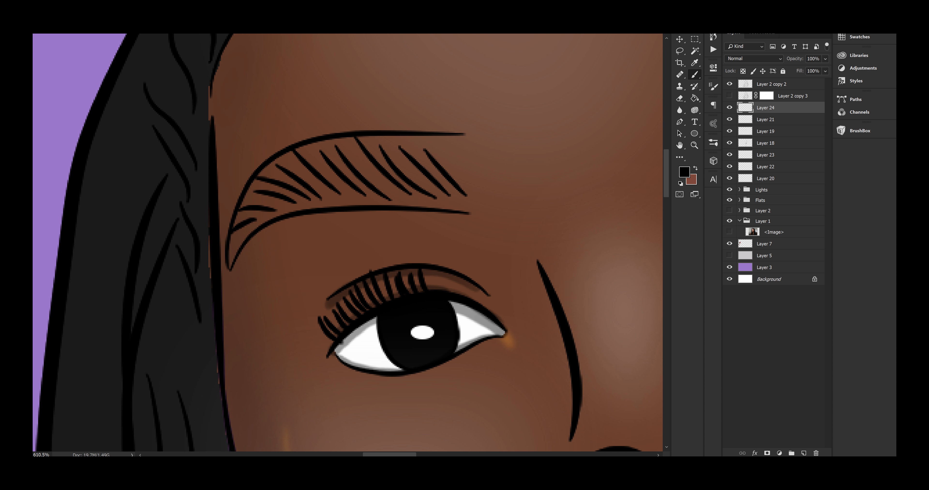
pyautogui.hotkey('ctrl', 'z')
# - Paint a translucent black shadow along the inner upper lid of the other eye, undoing and repainting the stroke
pyautogui.moveTo(339, 329)
pyautogui.mouseDown()
pyautogui.moveTo(397, 295)
pyautogui.moveTo(496, 313)
pyautogui.moveTo(138, 151)
pyautogui.mouseUp()
pyautogui.moveTo(450, 75); pyautogui.dragTo(368, 127)
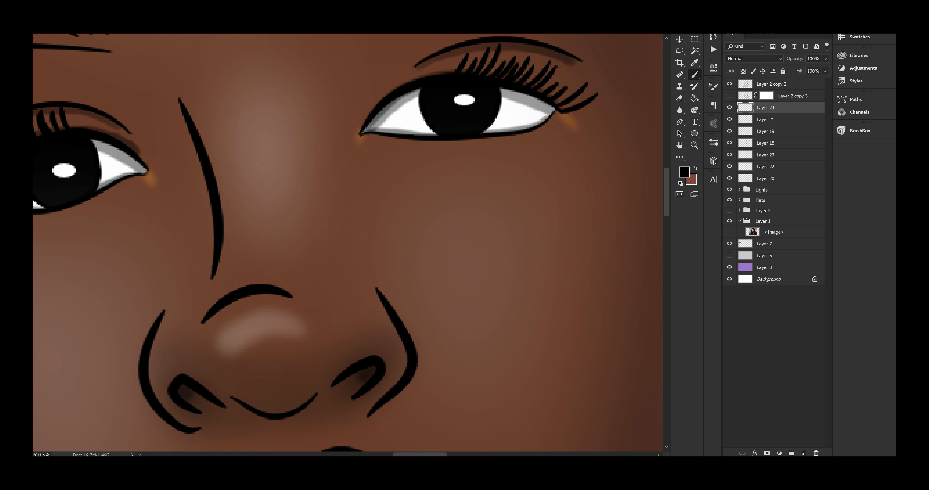
pyautogui.hotkey('ctrl', 'z')
pyautogui.moveTo(464, 70); pyautogui.dragTo(374, 117)
pyautogui.hotkey('ctrl', 'z')
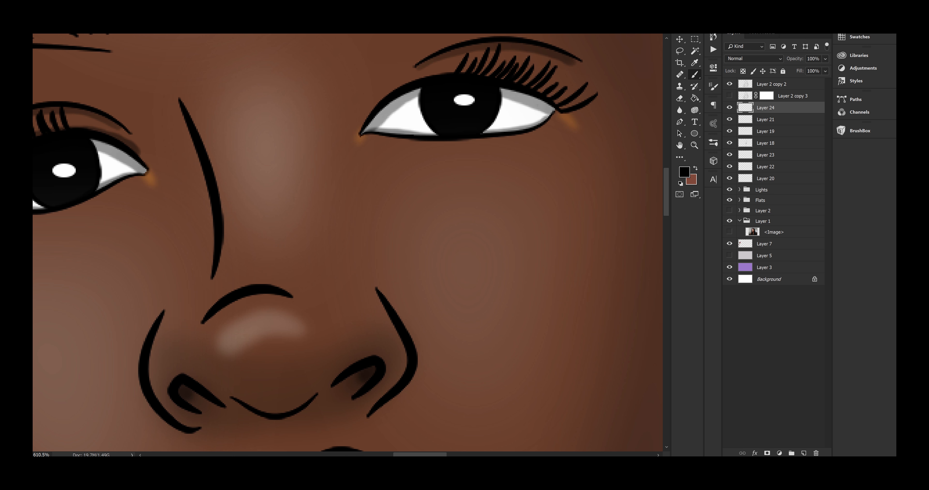
pyautogui.moveTo(455, 71); pyautogui.dragTo(373, 118)
# - Soften the eyelid shadows on Layer 24 with a 2.1-pixel Gaussian Blur and add an empty layer above it
pyautogui.click(694, 145)
pyautogui.moveTo(562, 228); pyautogui.dragTo(505, 229)
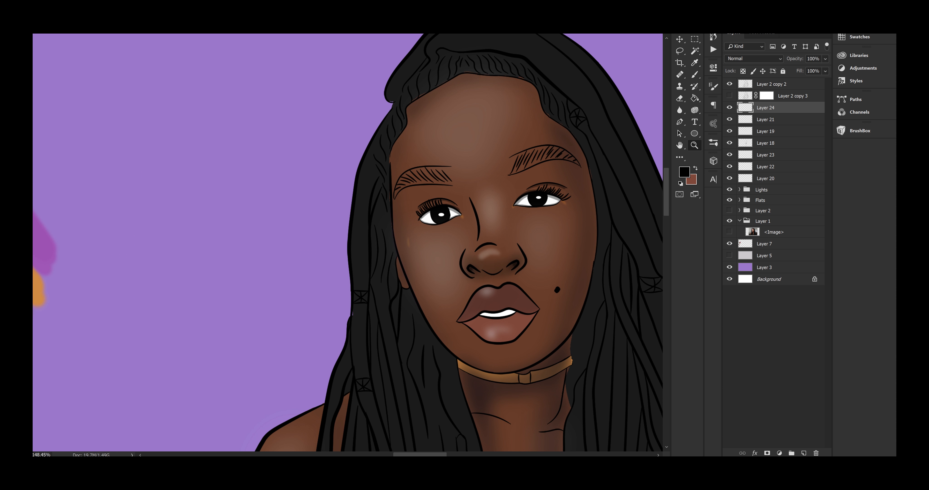
pyautogui.hotkey('alt', 't')
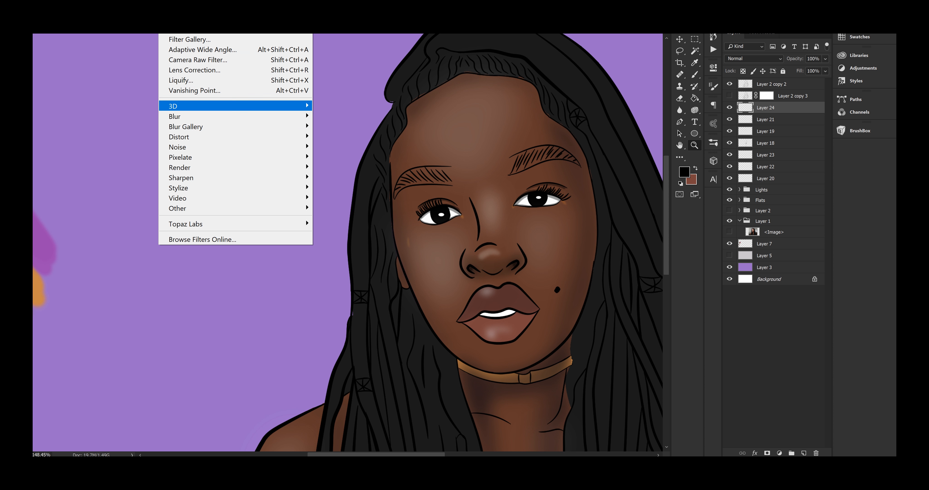
pyautogui.moveTo(174, 117)
pyautogui.click(128, 157)
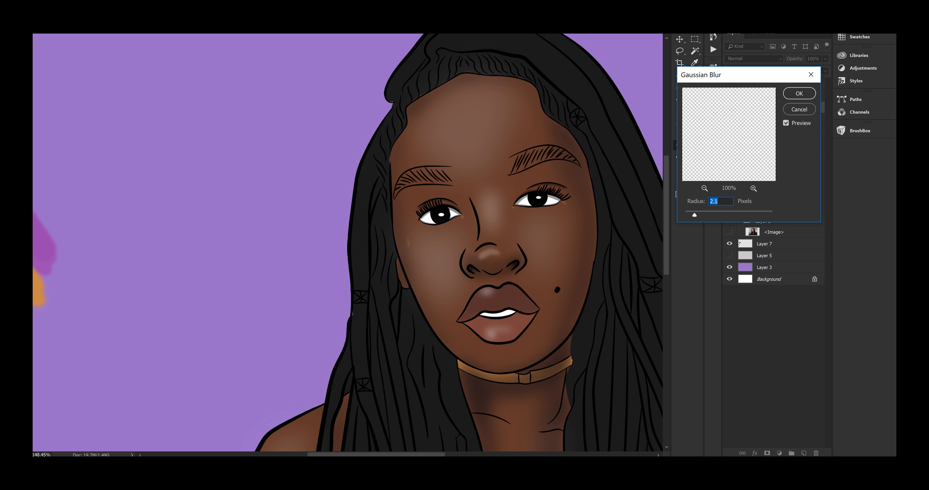
pyautogui.click(799, 93)
pyautogui.hotkey('ctrl', 'shift', 'alt', 'n')
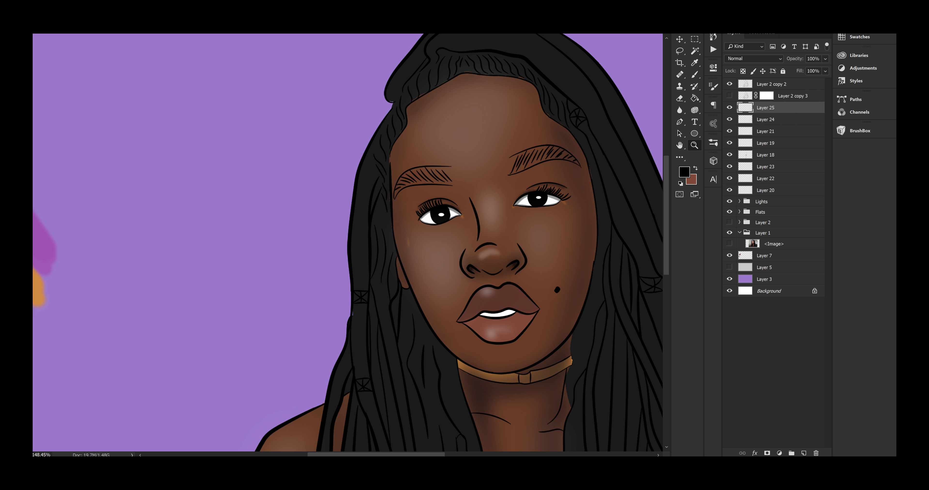
# - Try filling both eyebrows with freehand translucent black brush strokes on Layer 25
pyautogui.moveTo(529, 153); pyautogui.dragTo(568, 153)
pyautogui.press('b')
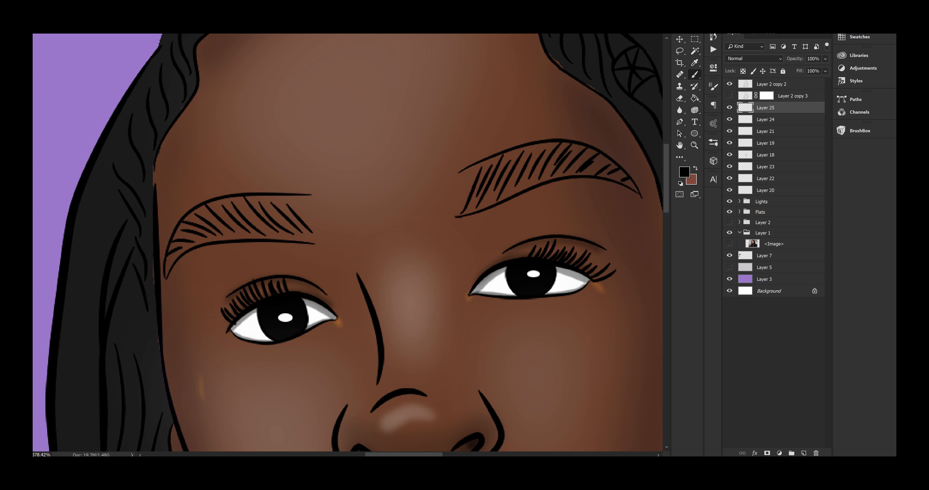
pyautogui.moveTo(470, 173)
pyautogui.mouseDown()
pyautogui.moveTo(465, 209)
pyautogui.moveTo(501, 166)
pyautogui.moveTo(631, 177)
pyautogui.mouseUp()
pyautogui.moveTo(297, 198)
pyautogui.mouseDown()
pyautogui.moveTo(310, 232)
pyautogui.moveTo(234, 209)
pyautogui.moveTo(169, 253)
pyautogui.mouseUp()
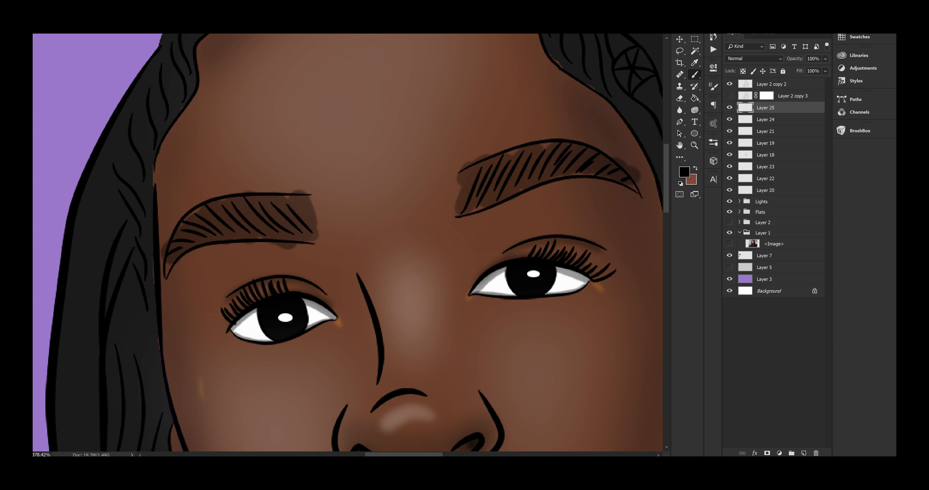
pyautogui.hotkey('ctrl', 'z')
pyautogui.hotkey('ctrl', 'z')
# - Select the areas inside both eyebrow outlines with the Lasso tool
pyautogui.press('l')
pyautogui.moveTo(638, 195)
pyautogui.mouseDown()
pyautogui.moveTo(598, 177)
pyautogui.moveTo(457, 216)
pyautogui.moveTo(637, 193)
pyautogui.moveTo(591, 147)
pyautogui.moveTo(483, 160)
pyautogui.moveTo(457, 216)
pyautogui.mouseUp()
pyautogui.moveTo(313, 244)
pyautogui.mouseDown()
pyautogui.moveTo(253, 241)
pyautogui.moveTo(166, 277)
pyautogui.moveTo(309, 194)
pyautogui.moveTo(313, 243)
pyautogui.mouseUp()
pyautogui.moveTo(166, 252); pyautogui.dragTo(157, 232)
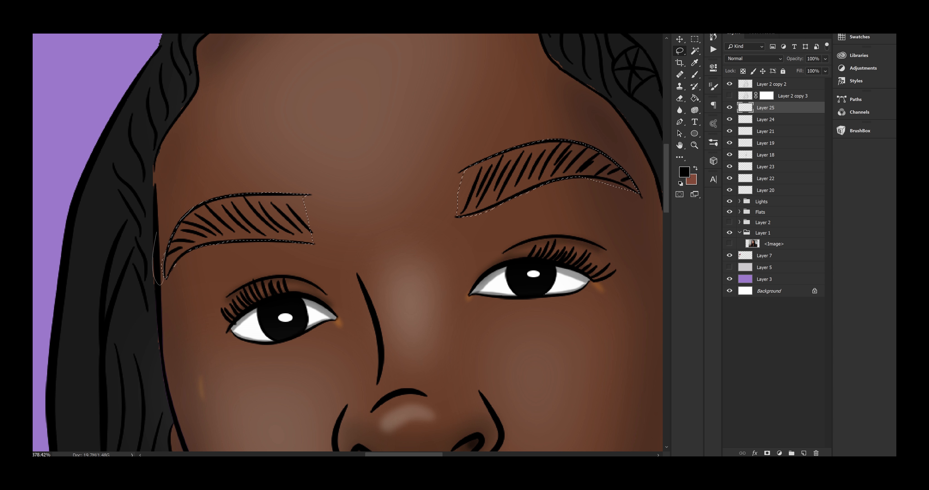
pyautogui.moveTo(161, 284); pyautogui.dragTo(165, 276)
# - Fill both selected eyebrows with black on Layer 25 using a much larger soft brush, and clear the selection
pyautogui.press('b')
pyautogui.click(647, 188)
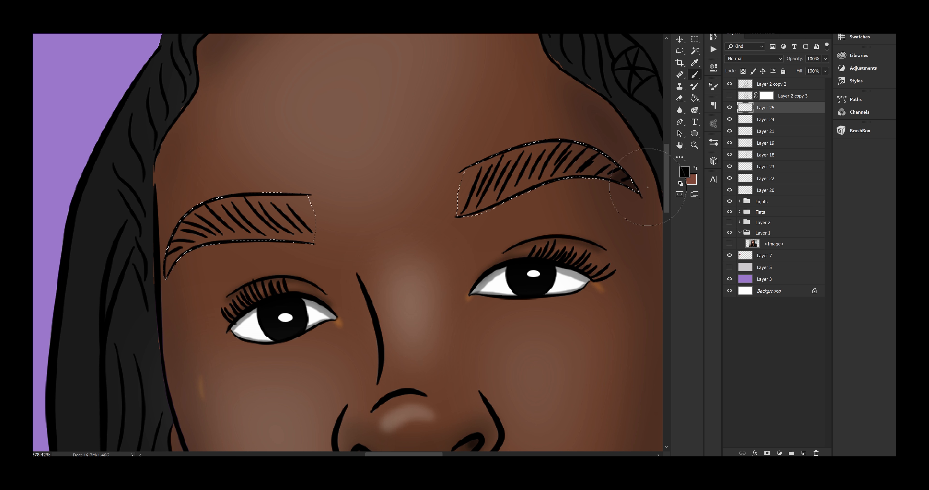
pyautogui.press(']')
pyautogui.press(']')
pyautogui.press(']')
pyautogui.press(']')
pyautogui.press(']')
pyautogui.click(632, 191)
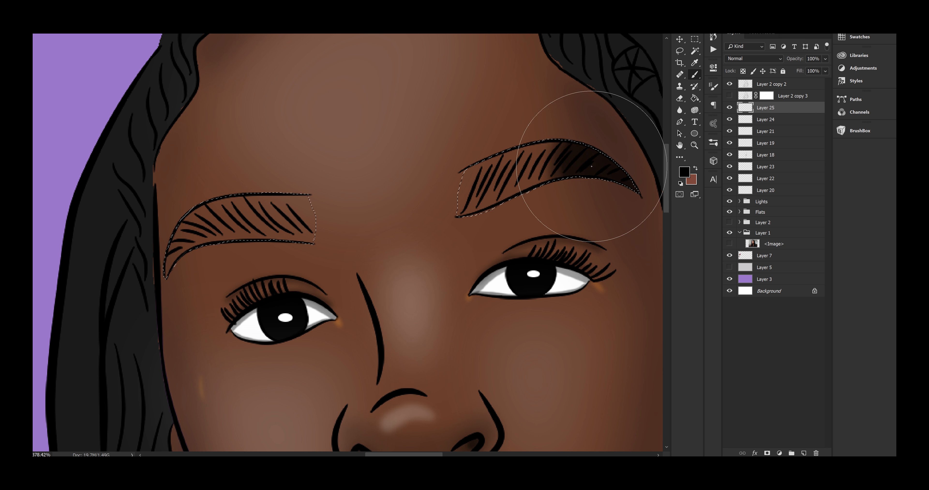
pyautogui.click(542, 177)
pyautogui.click(537, 182)
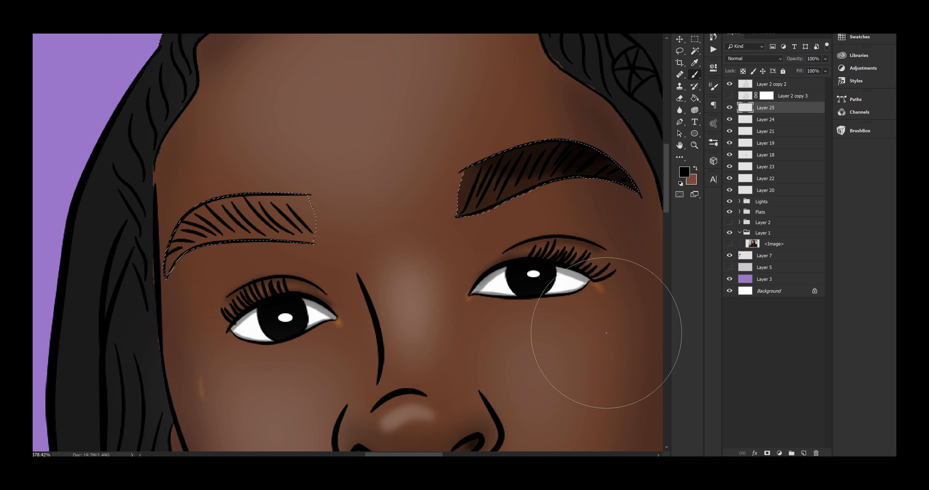
pyautogui.click(197, 231)
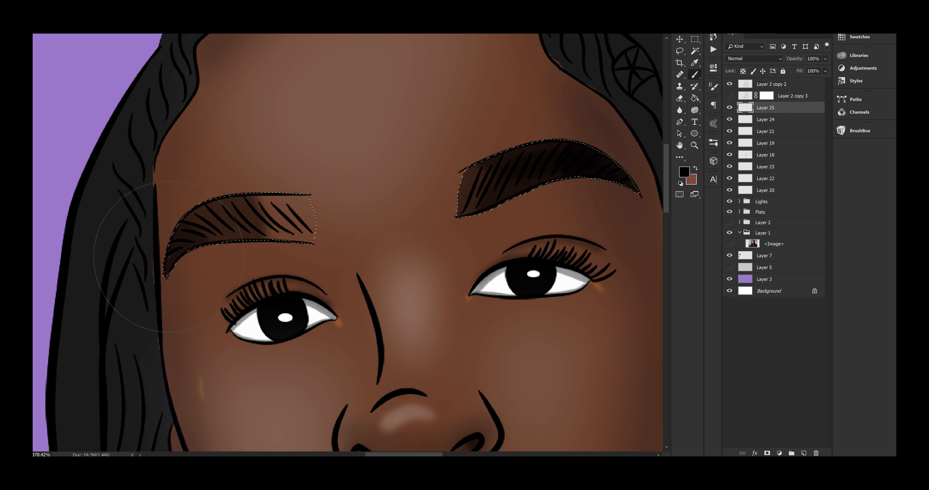
pyautogui.click(262, 221)
pyautogui.click(176, 237)
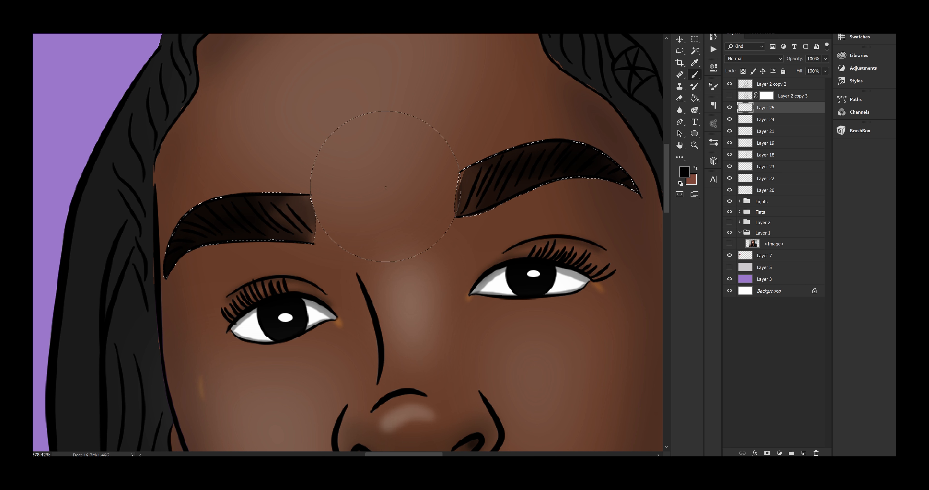
pyautogui.hotkey('ctrl', 'd')
# - Soften the eyebrow fill on Layer 25 with a Gaussian Blur
pyautogui.press('z')
pyautogui.moveTo(548, 268); pyautogui.dragTo(401, 216)
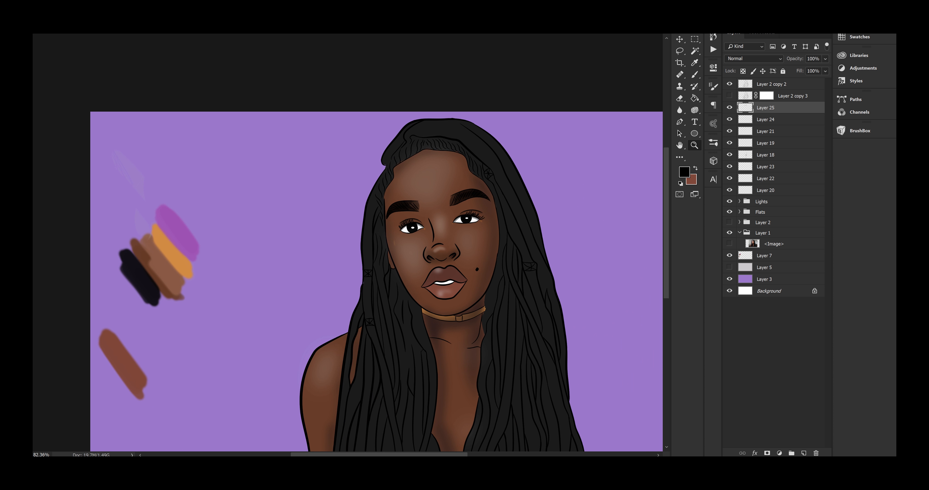
pyautogui.click(169, 7)
pyautogui.moveTo(179, 116)
pyautogui.click(123, 155)
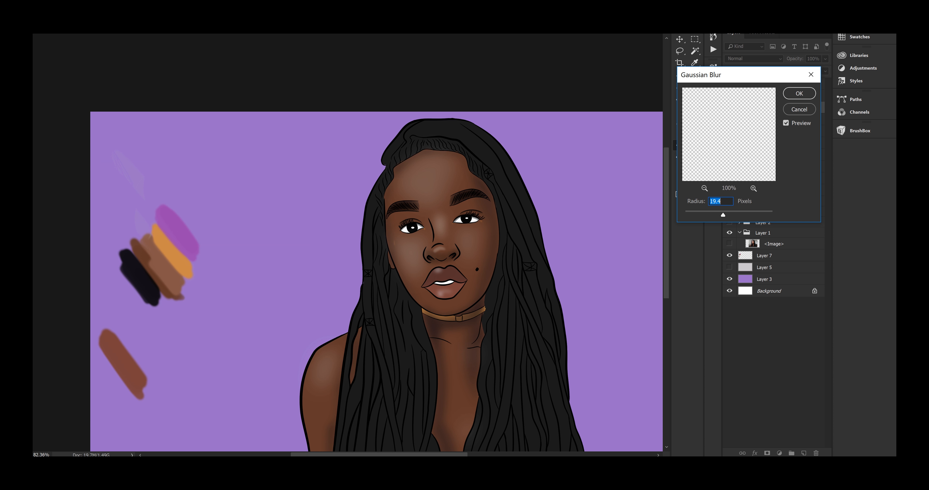
pyautogui.press('Return')
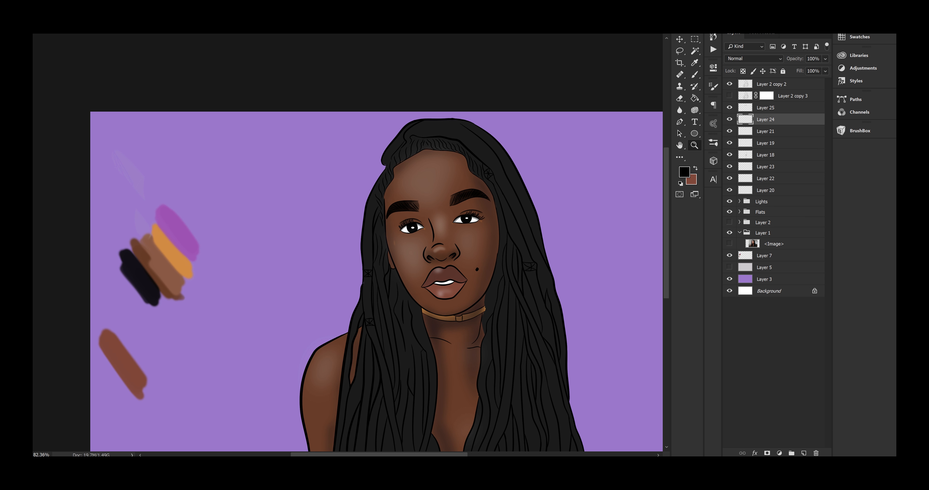
# - Add an empty layer above Layer 24 and paint translucent black shadows beneath both eyebrows and down the sides of the nose bridge
pyautogui.hotkey('ctrl', 'shift', 'alt', 'n')
pyautogui.moveTo(429, 241)
pyautogui.mouseDown()
pyautogui.moveTo(508, 240)
pyautogui.moveTo(307, 336)
pyautogui.mouseUp()
pyautogui.press('b')
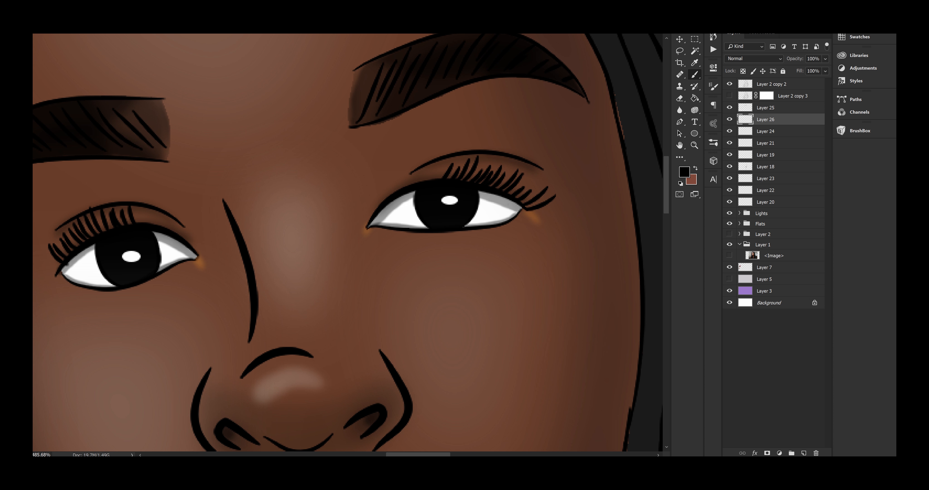
pyautogui.moveTo(466, 104); pyautogui.dragTo(391, 326)
pyautogui.moveTo(562, 100); pyautogui.dragTo(455, 111)
pyautogui.moveTo(216, 216); pyautogui.dragTo(448, 279)
pyautogui.moveTo(336, 248)
pyautogui.mouseDown()
pyautogui.moveTo(438, 302)
pyautogui.moveTo(364, 252)
pyautogui.moveTo(303, 247)
pyautogui.mouseUp()
pyautogui.moveTo(299, 299); pyautogui.dragTo(280, 241)
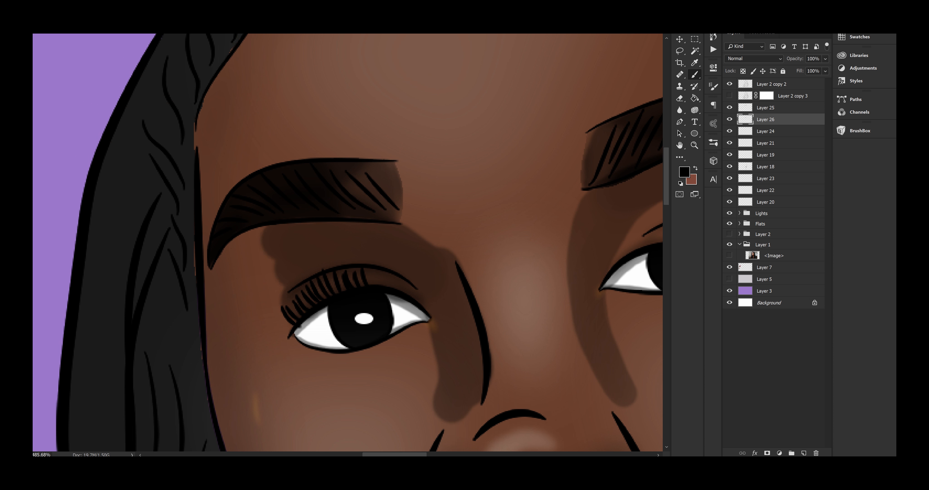
pyautogui.moveTo(469, 252); pyautogui.dragTo(290, 225)
pyautogui.moveTo(447, 212); pyautogui.dragTo(602, 194)
pyautogui.moveTo(504, 165); pyautogui.dragTo(620, 188)
pyautogui.moveTo(453, 191); pyautogui.dragTo(420, 241)
pyautogui.hotkey('ctrl', 'alt', 'z')
pyautogui.hotkey('ctrl', 'alt', 'z')
pyautogui.hotkey('ctrl', 'alt', 'z')
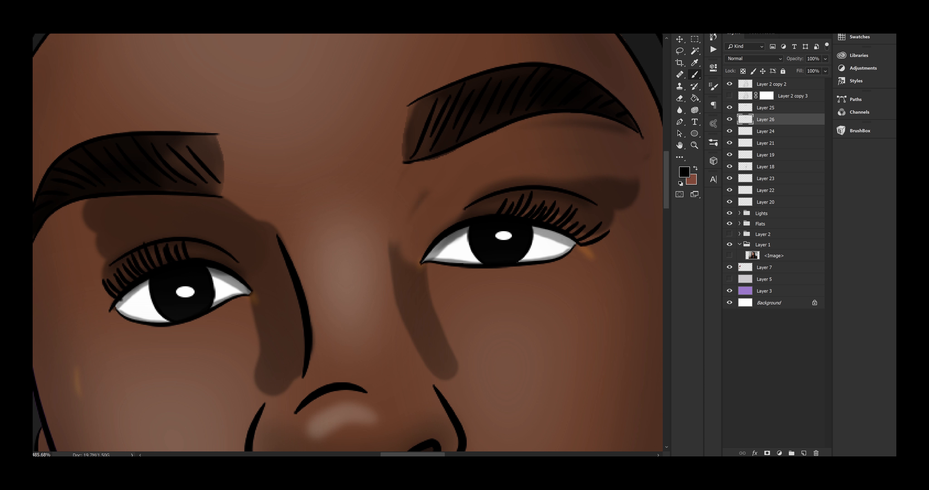
pyautogui.moveTo(429, 199); pyautogui.dragTo(405, 267)
pyautogui.hotkey('ctrl', 'alt', 'z')
pyautogui.hotkey('ctrl', 'alt', 'z')
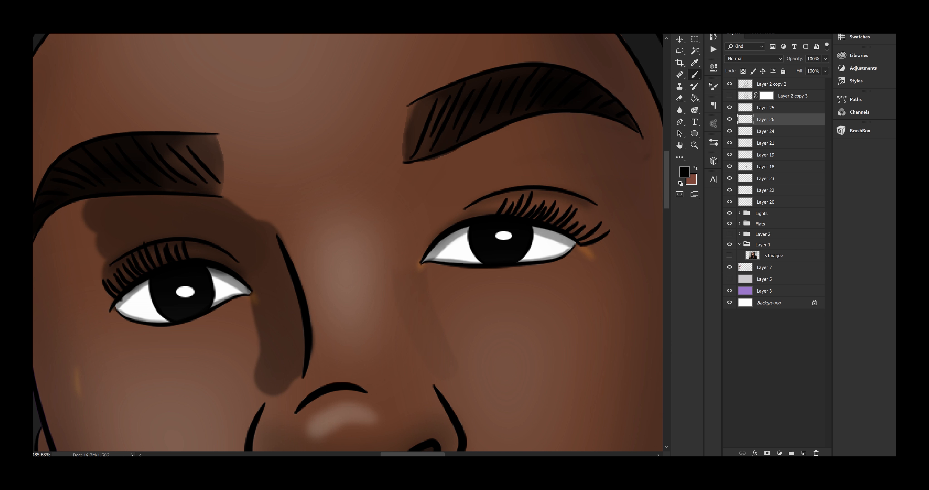
# - Paint one continuous translucent black shadow across the eyelid under the right-hand eyebrow and down that side of the nose on Layer 26
pyautogui.moveTo(421, 218)
pyautogui.mouseDown()
pyautogui.moveTo(436, 339)
pyautogui.moveTo(606, 170)
pyautogui.moveTo(402, 256)
pyautogui.moveTo(449, 389)
pyautogui.mouseUp()
pyautogui.hotkey('ctrl', 'alt', 'z')
pyautogui.hotkey('ctrl', 'alt', 'z')
pyautogui.hotkey('ctrl', 'alt', 'z')
pyautogui.hotkey('ctrl', 'alt', 'z')
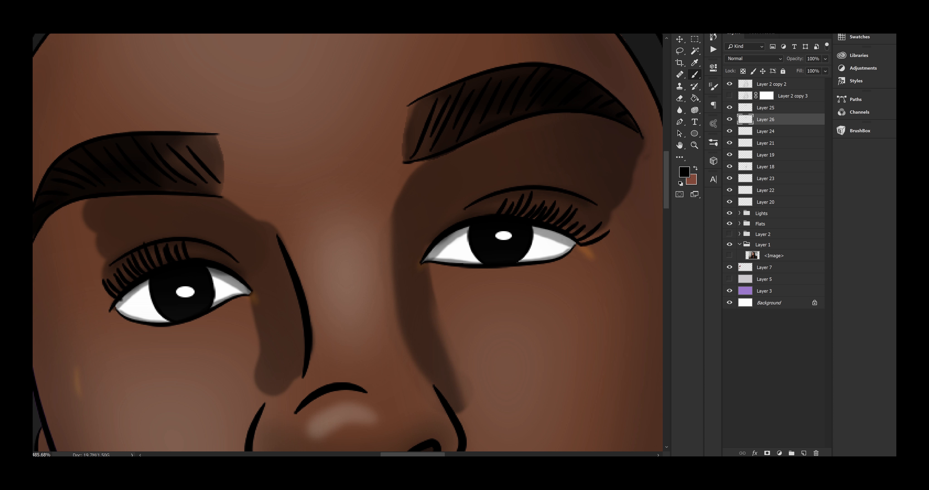
# - Undo the recent shadow strokes around the left-hand eye and nose bridge
pyautogui.press('z')
pyautogui.moveTo(526, 209); pyautogui.dragTo(430, 214)
pyautogui.press('b')
pyautogui.moveTo(330, 217); pyautogui.dragTo(330, 237)
pyautogui.hotkey('ctrl', 'alt', 'z')
pyautogui.hotkey('ctrl', 'alt', 'z')
pyautogui.hotkey('ctrl', 'alt', 'z')
pyautogui.hotkey('ctrl', 'alt', 'z')
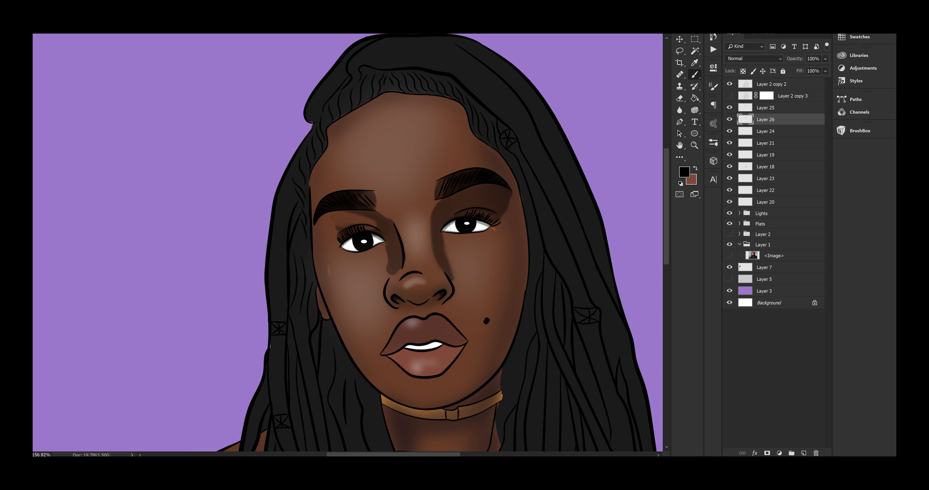
pyautogui.hotkey('ctrl', 'alt', 'z')
# - Repaint the translucent black shadow along the nose bridge and over the eyelid beneath the left-hand eyebrow
pyautogui.press('z')
pyautogui.moveTo(403, 254); pyautogui.dragTo(432, 254)
pyautogui.press('b')
pyautogui.moveTo(383, 216)
pyautogui.mouseDown()
pyautogui.moveTo(343, 178)
pyautogui.moveTo(324, 174)
pyautogui.mouseUp()
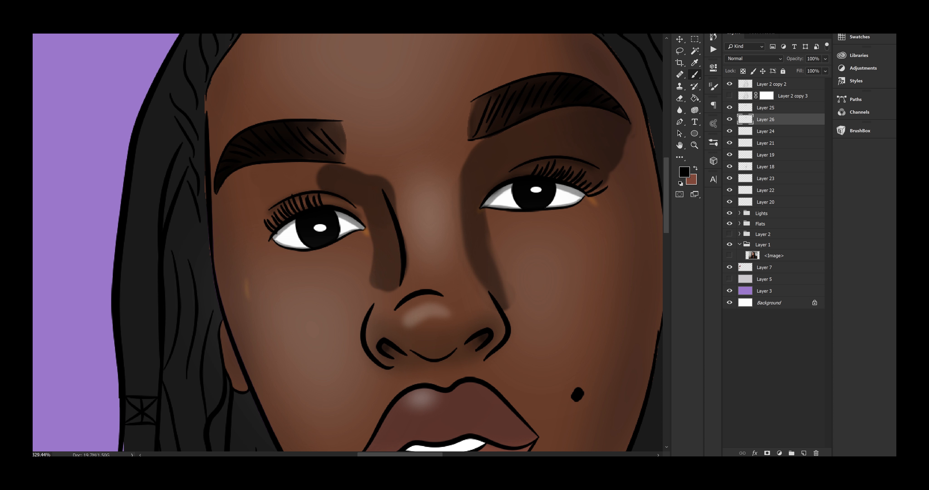
pyautogui.hotkey('ctrl', 'alt', 'z')
pyautogui.hotkey('ctrl', 'alt', 'z')
pyautogui.moveTo(386, 273)
pyautogui.mouseDown()
pyautogui.moveTo(353, 189)
pyautogui.moveTo(312, 176)
pyautogui.mouseUp()
pyautogui.hotkey('ctrl', 'alt', 'z')
pyautogui.moveTo(385, 270)
pyautogui.mouseDown()
pyautogui.moveTo(380, 234)
pyautogui.moveTo(301, 180)
pyautogui.moveTo(266, 224)
pyautogui.mouseUp()
pyautogui.moveTo(249, 180); pyautogui.dragTo(362, 231)
# - Soften the eye and nose shadows on Layer 26 with a Gaussian Blur of 9.2 pixels
pyautogui.press('z')
pyautogui.moveTo(567, 254); pyautogui.dragTo(512, 255)
pyautogui.click(167, 30)
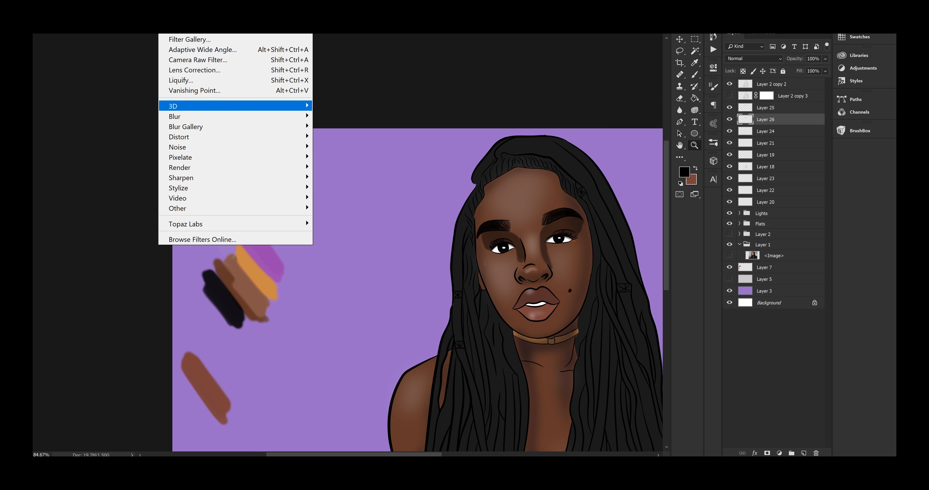
pyautogui.moveTo(177, 116)
pyautogui.click(126, 158)
pyautogui.moveTo(712, 215); pyautogui.dragTo(718, 215)
pyautogui.click(798, 93)
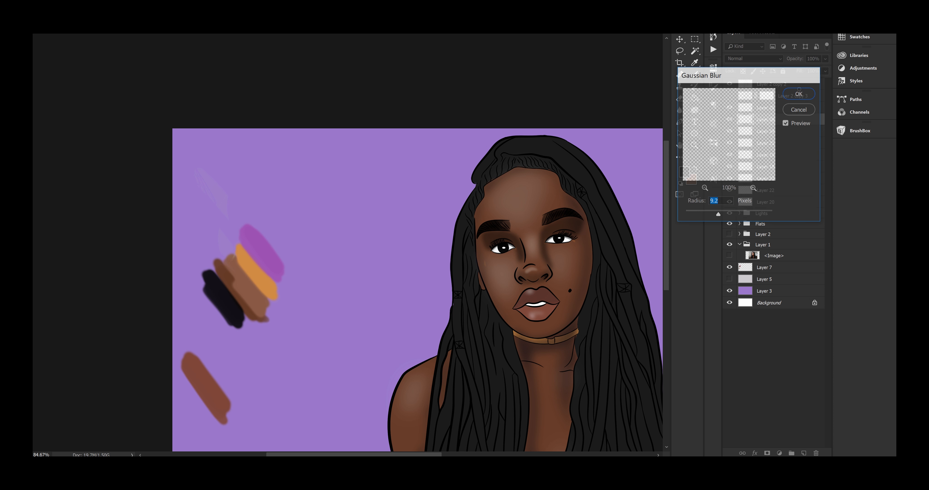
# - Lower the opacity of Layer 26 to 49%
pyautogui.click(824, 59)
pyautogui.moveTo(826, 70); pyautogui.dragTo(803, 69)
pyautogui.moveTo(512, 254); pyautogui.dragTo(454, 254)
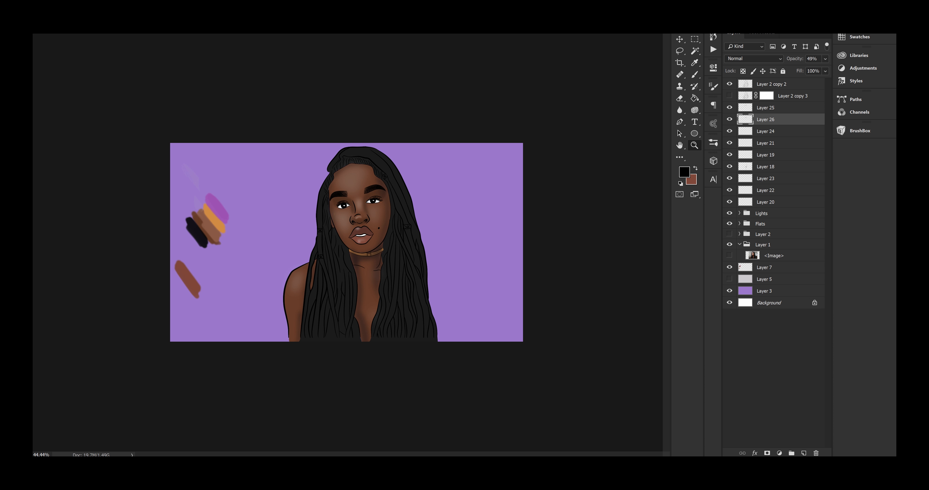
# - Sample the bright purple from the painted colour swatches as the foreground colour for the brush
pyautogui.click(683, 171)
pyautogui.click(216, 208)
pyautogui.click(801, 179)
pyautogui.moveTo(311, 284); pyautogui.dragTo(404, 284)
pyautogui.press('b')
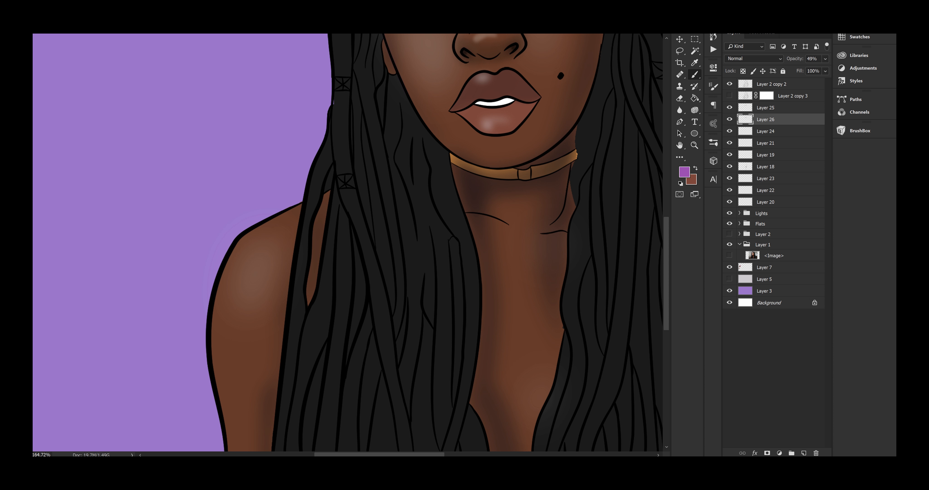
# - Add an empty layer above Layer 20 and paint purple highlights on the shoulder and both upper eyelids
pyautogui.click(767, 213)
pyautogui.click(768, 202)
pyautogui.hotkey('ctrl', 'shift', 'alt', 'n')
pyautogui.moveTo(260, 253); pyautogui.dragTo(269, 402)
pyautogui.moveTo(544, 95); pyautogui.dragTo(573, 92)
pyautogui.moveTo(419, 117); pyautogui.dragTo(444, 109)
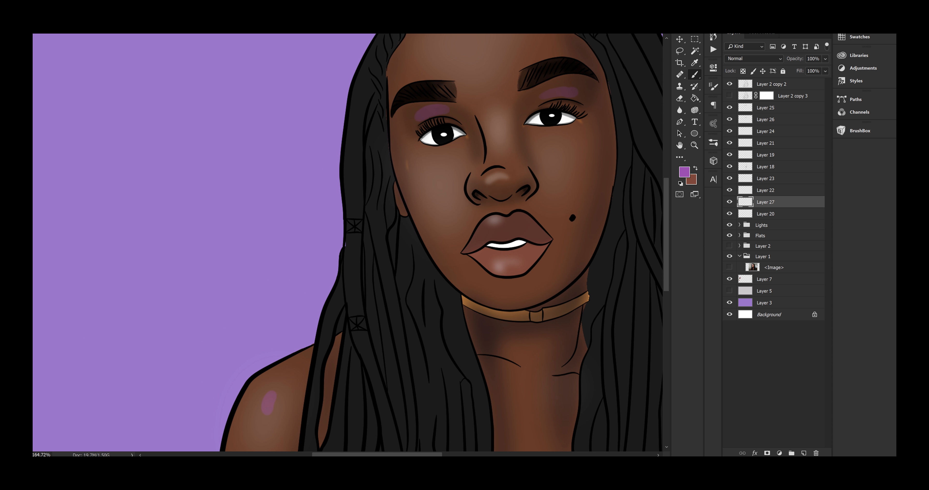
# - Paint purple highlight touches on the neck and lower chest on Layer 27
pyautogui.moveTo(565, 388); pyautogui.dragTo(388, 275)
pyautogui.moveTo(390, 272); pyautogui.dragTo(375, 334)
pyautogui.moveTo(415, 303); pyautogui.dragTo(418, 382)
pyautogui.hotkey('ctrl', 'alt', 'z')
pyautogui.hotkey('ctrl', 'alt', 'z')
pyautogui.scroll(-3, 378, 306)
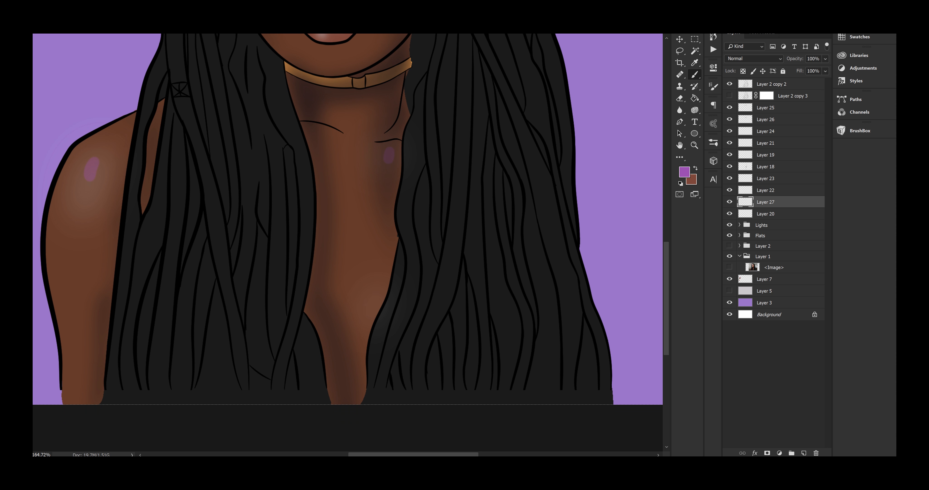
pyautogui.moveTo(373, 290); pyautogui.dragTo(366, 312)
# - Soften the purple highlights on Layer 27 with a Gaussian Blur
pyautogui.scroll(6, 371, 302)
pyautogui.press('z')
pyautogui.moveTo(544, 268); pyautogui.dragTo(497, 267)
pyautogui.click(295, 34)
pyautogui.moveTo(236, 111)
pyautogui.click(127, 156)
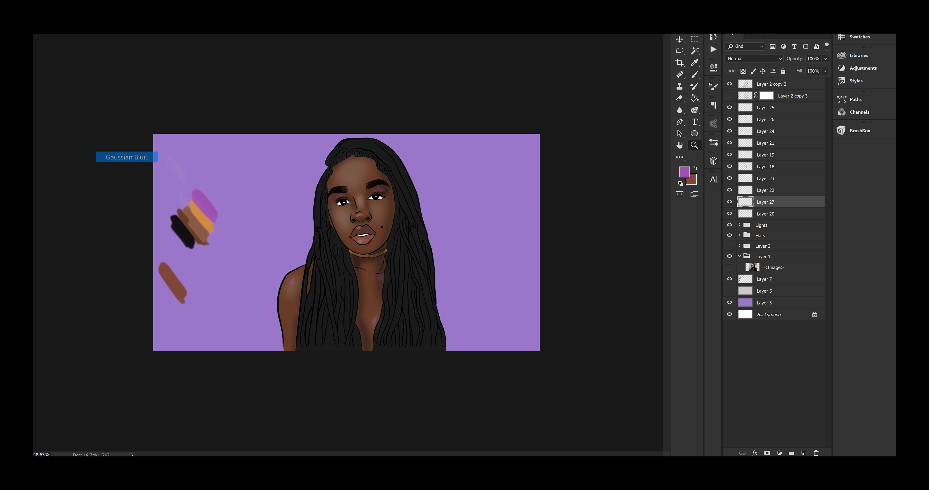
pyautogui.press('Return')
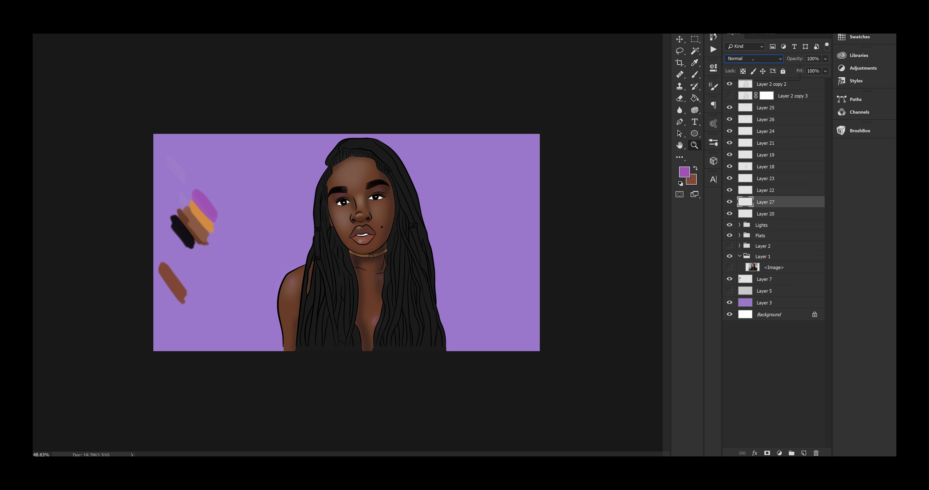
# - Preview the available blend modes on the purple highlights of Layer 27
pyautogui.press('Down')
pyautogui.press('Down')
pyautogui.press('Down')
pyautogui.press('Down')
pyautogui.press('Down')
pyautogui.press('Down')
pyautogui.press('Down')
pyautogui.press('Down')
pyautogui.press('Down')
pyautogui.press('Down')
pyautogui.press('Down')
pyautogui.press('Down')
pyautogui.press('Down')
pyautogui.press('Down')
pyautogui.press('Down')
pyautogui.press('Down')
pyautogui.press('Down')
pyautogui.press('Down')
pyautogui.press('Down')
pyautogui.press('Down')
pyautogui.press('Down')
# - Set the opacity of Layer 27 to 41%
pyautogui.click(824, 71)
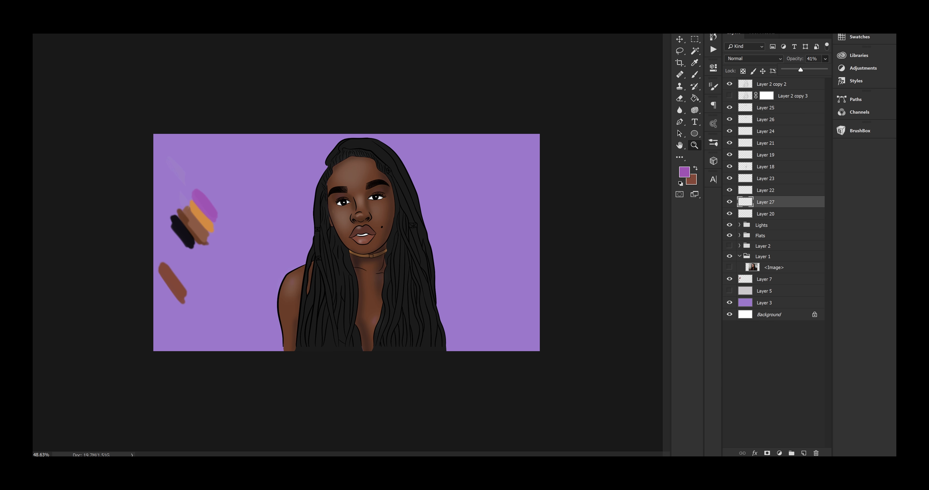
# - Add an empty layer at the top of the Flats group
pyautogui.click(739, 236)
pyautogui.click(767, 246)
pyautogui.hotkey('ctrl', 'shift', 'alt', 'n')
# - Select the braid cuff near the hairline beside the forehead with the Lasso tool
pyautogui.moveTo(384, 167); pyautogui.dragTo(469, 167)
pyautogui.press('l')
pyautogui.moveTo(492, 227); pyautogui.dragTo(461, 166)
pyautogui.moveTo(461, 166); pyautogui.dragTo(460, 230)
# - Add the cuff on the right-hand braids, level with the mouth, to the Lasso selection
pyautogui.moveTo(462, 325); pyautogui.dragTo(260, 90)
pyautogui.moveTo(397, 324); pyautogui.dragTo(339, 170)
pyautogui.moveTo(348, 396); pyautogui.dragTo(338, 72)
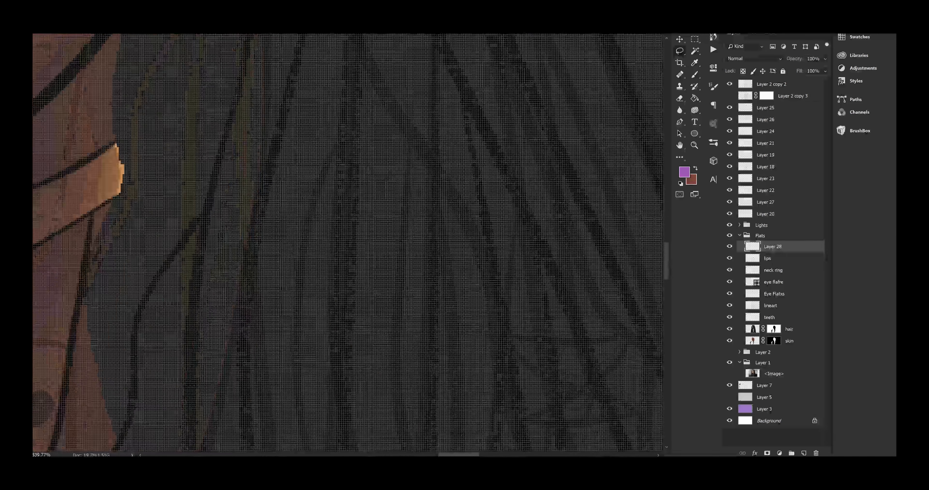
pyautogui.moveTo(338, 252); pyautogui.dragTo(359, 281)
pyautogui.moveTo(361, 39); pyautogui.dragTo(303, 446)
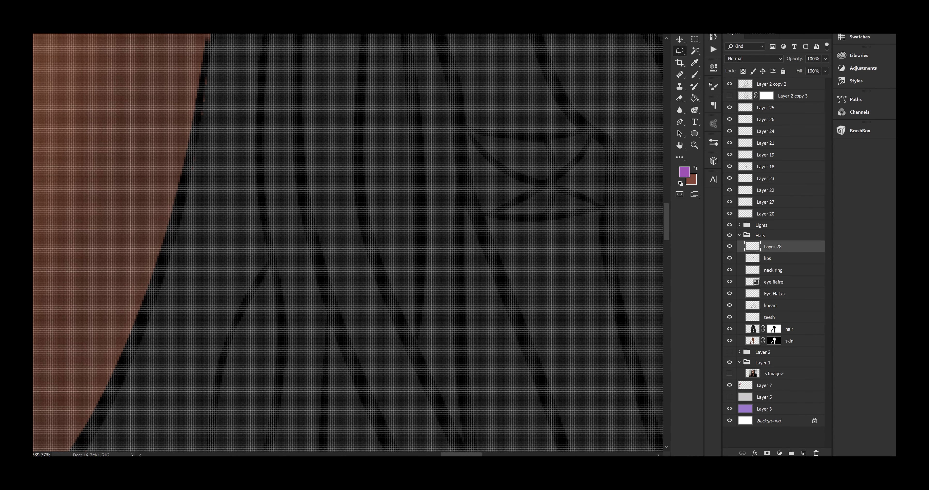
pyautogui.press('z')
pyautogui.press('l')
pyautogui.moveTo(605, 141)
pyautogui.mouseDown()
pyautogui.moveTo(547, 217)
pyautogui.moveTo(609, 144)
pyautogui.mouseUp()
# - Add the lower cuff on the left-hand braids, above the shoulder, to the Lasso selection
pyautogui.press('z')
pyautogui.moveTo(558, 220); pyautogui.dragTo(483, 220)
pyautogui.moveTo(384, 277)
pyautogui.mouseDown()
pyautogui.moveTo(429, 278)
pyautogui.moveTo(437, 294)
pyautogui.mouseUp()
pyautogui.press('l')
pyautogui.moveTo(331, 221)
pyautogui.mouseDown()
pyautogui.moveTo(431, 252)
pyautogui.moveTo(330, 221)
pyautogui.mouseUp()
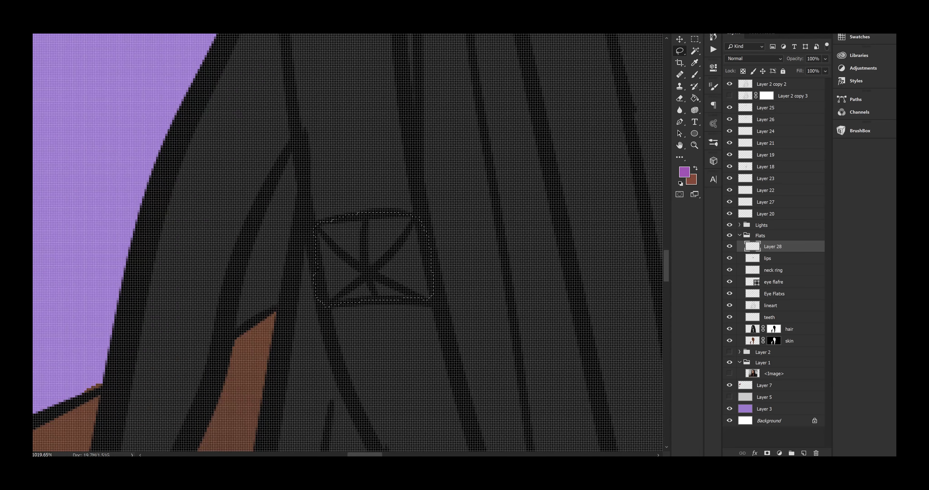
# - Add the upper cuff on the left-hand braids to the Lasso selection
pyautogui.press('z')
pyautogui.moveTo(371, 258); pyautogui.dragTo(325, 258)
pyautogui.moveTo(339, 72); pyautogui.dragTo(385, 72)
pyautogui.press('l')
pyautogui.moveTo(470, 113); pyautogui.dragTo(434, 179)
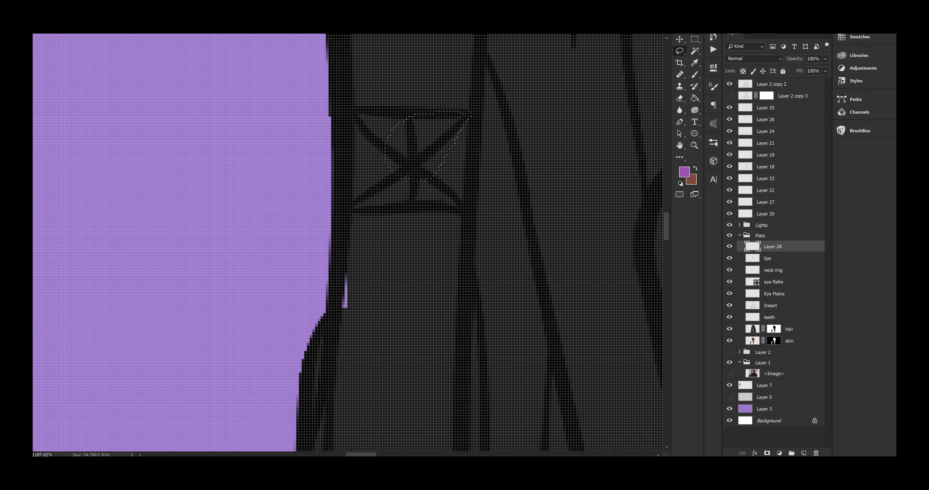
# - Fill the selected braid cuffs with the orange sampled from the colour swatches on Layer 28, and clear the selection
pyautogui.press('z')
pyautogui.moveTo(549, 264); pyautogui.dragTo(451, 265)
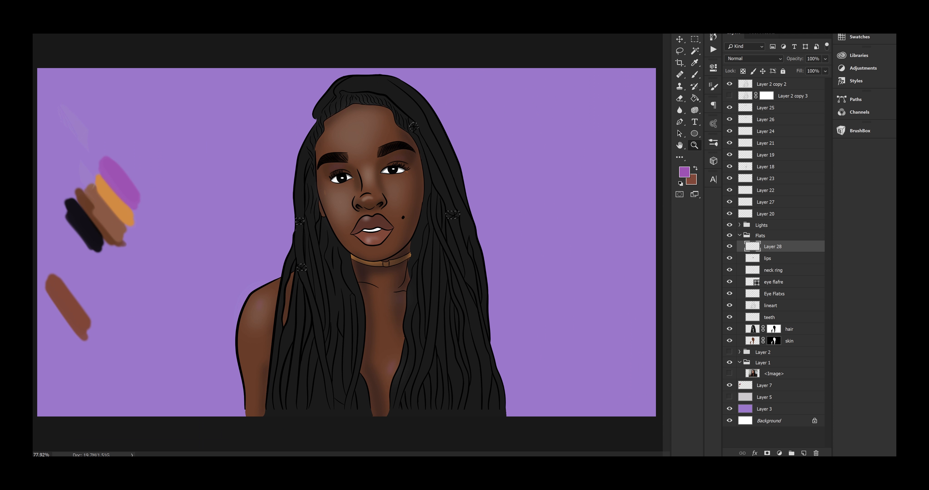
pyautogui.click(683, 171)
pyautogui.click(115, 200)
pyautogui.press('Return')
pyautogui.press('g')
pyautogui.hotkey('alt', 'BackSpace')
pyautogui.hotkey('ctrl', 'd')
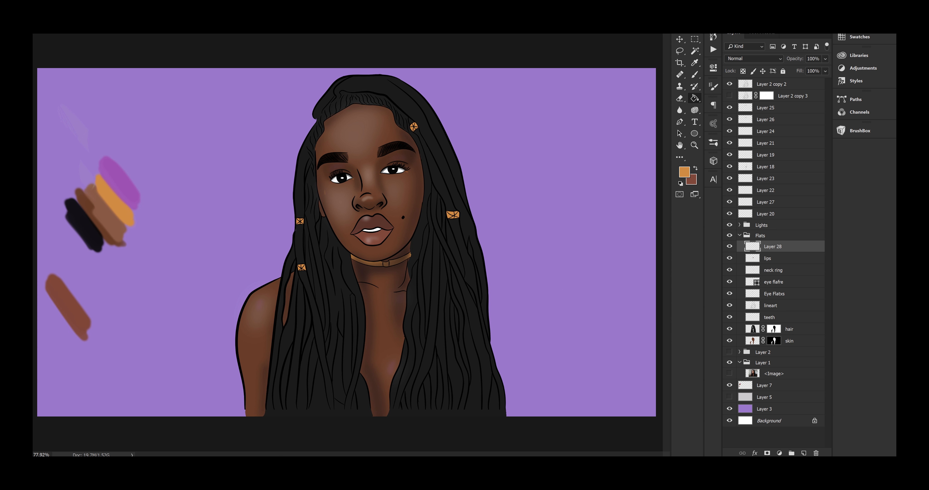
# - Select the buckle at the centre of the choker with the Lasso tool
pyautogui.press('z')
pyautogui.moveTo(377, 269); pyautogui.dragTo(469, 269)
pyautogui.press('l')
pyautogui.moveTo(441, 213)
pyautogui.mouseDown()
pyautogui.moveTo(392, 224)
pyautogui.moveTo(443, 211)
pyautogui.mouseUp()
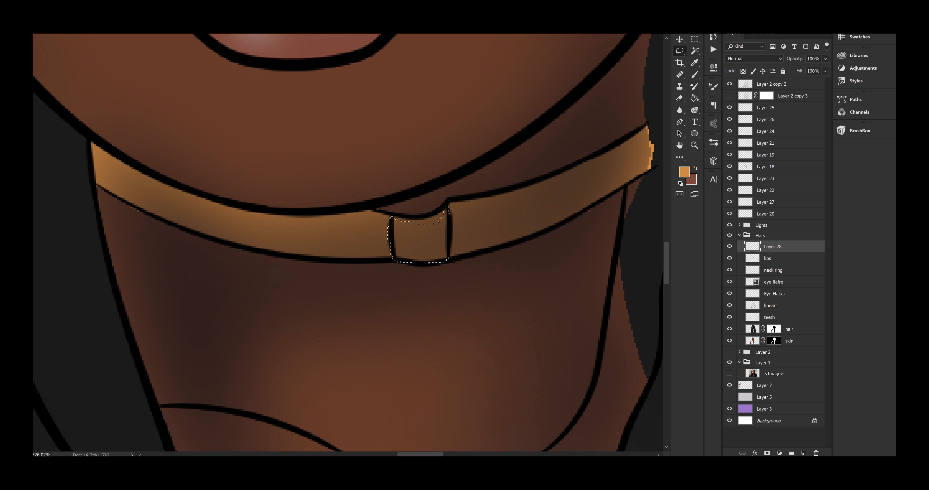
pyautogui.press('z')
pyautogui.moveTo(574, 247); pyautogui.dragTo(486, 247)
pyautogui.press('g')
pyautogui.click(683, 172)
pyautogui.press('Escape')
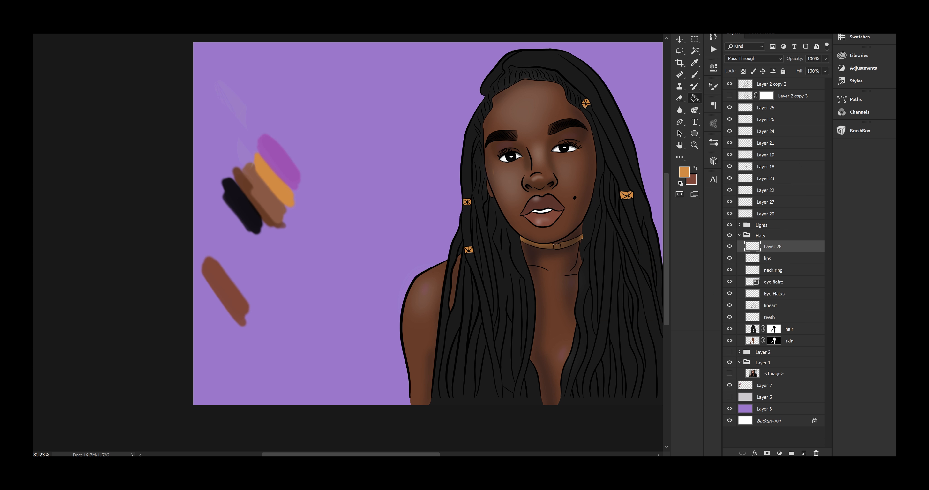
# - Group Layers 23, 22, 27 and 20 into a layer group named "highlights"
pyautogui.click(739, 235)
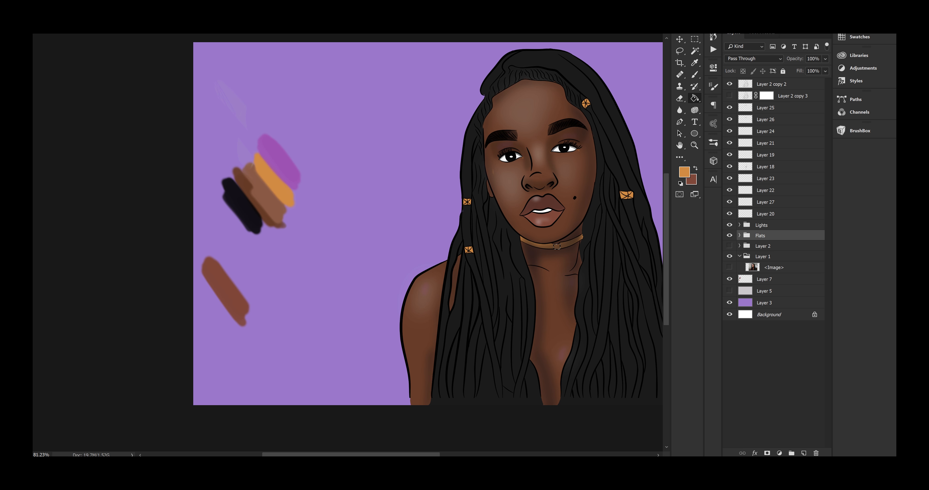
pyautogui.click(728, 178)
pyautogui.click(729, 190)
pyautogui.click(729, 190)
pyautogui.click(764, 178)
pyautogui.keyDown('shift'); pyautogui.click(763, 214); pyautogui.keyUp('shift')
pyautogui.hotkey('ctrl', 'g')
pyautogui.doubleClick(762, 178)
pyautogui.write('highlights')
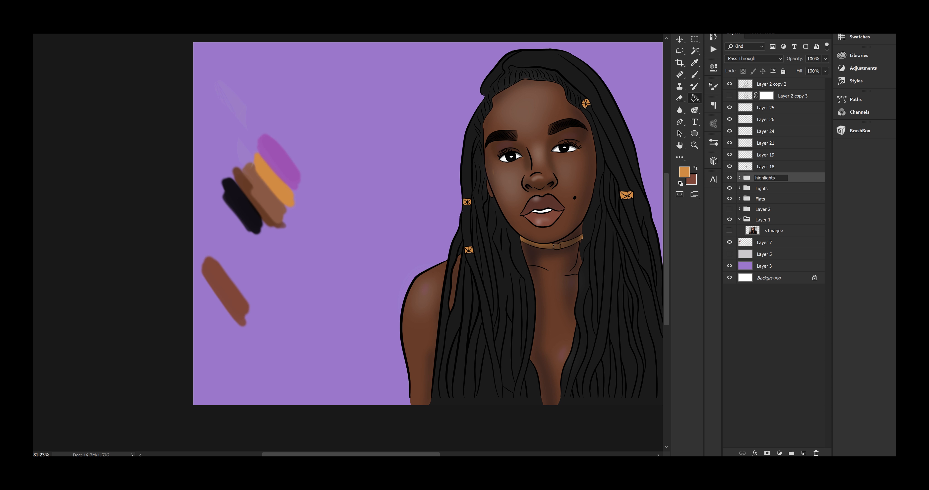
pyautogui.press('Return')
# - Expand the Flats group and add an empty layer directly above the skin layer
pyautogui.moveTo(557, 246); pyautogui.dragTo(439, 246)
pyautogui.click(739, 198)
pyautogui.click(789, 304)
pyautogui.hotkey('ctrl', 'shift', 'alt', 'n')
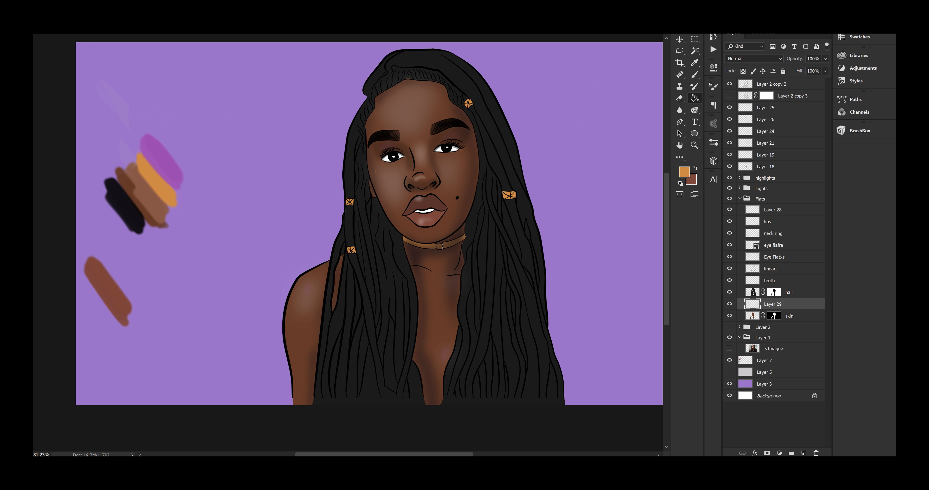
# - Select a small section between the strands at the lower end of the hair with the Lasso tool
pyautogui.moveTo(396, 392); pyautogui.dragTo(465, 391)
pyautogui.press('l')
pyautogui.moveTo(318, 347)
pyautogui.mouseDown()
pyautogui.moveTo(328, 414)
pyautogui.moveTo(349, 269)
pyautogui.mouseUp()
pyautogui.moveTo(321, 305); pyautogui.dragTo(350, 310)
# - Set the foreground colour to a darker purple derived from the background purple
pyautogui.press('z')
pyautogui.moveTo(571, 155); pyautogui.dragTo(496, 155)
pyautogui.click(684, 172)
pyautogui.click(354, 155)
pyautogui.click(655, 233)
pyautogui.click(801, 179)
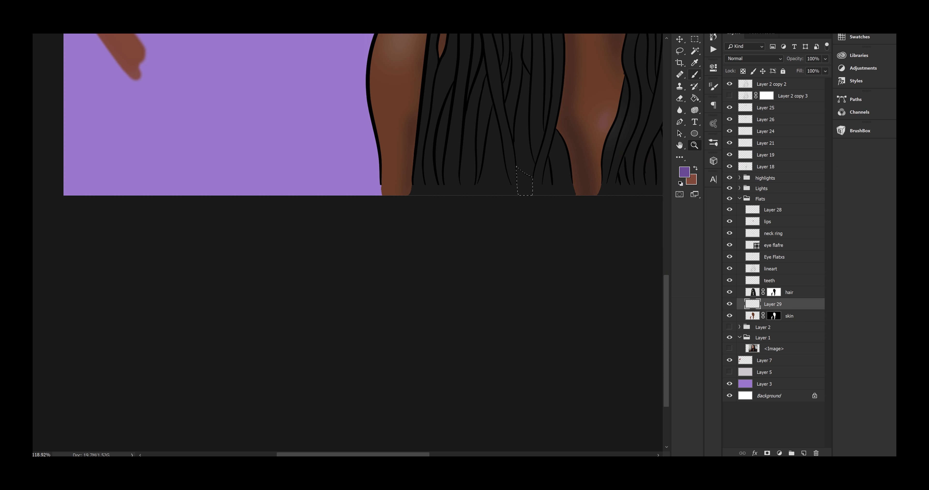
# - Fill the selected section between the strands with dark purple and move Layer 29 above the hair layer
pyautogui.hotkey('ctrl', 'd')
pyautogui.hotkey('ctrl', ']')
pyautogui.hotkey('ctrl', '0')
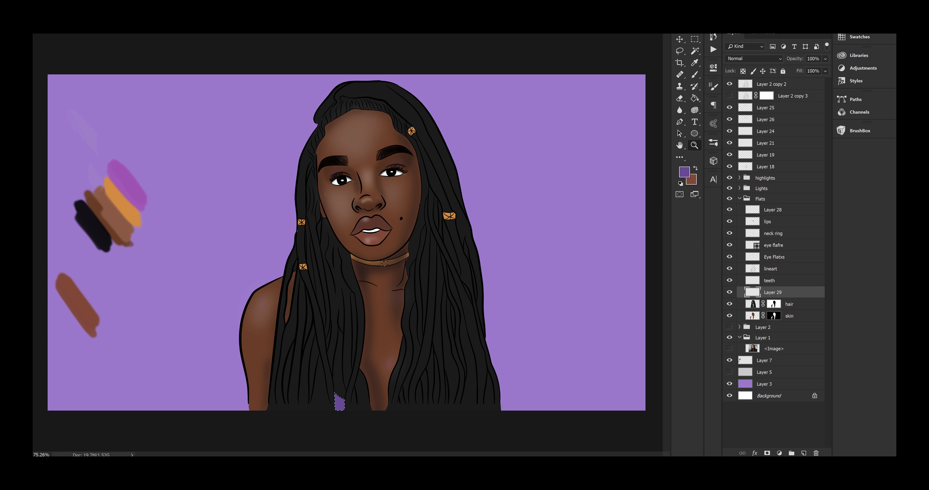
# - Draw a closed Pen path with a curved upper edge across the lower chest, from the purple section to the hair on the opposite side
pyautogui.moveTo(376, 411); pyautogui.dragTo(433, 410)
pyautogui.press('l')
pyautogui.hotkey('ctrl', 'd')
pyautogui.click(679, 122)
pyautogui.click(237, 347)
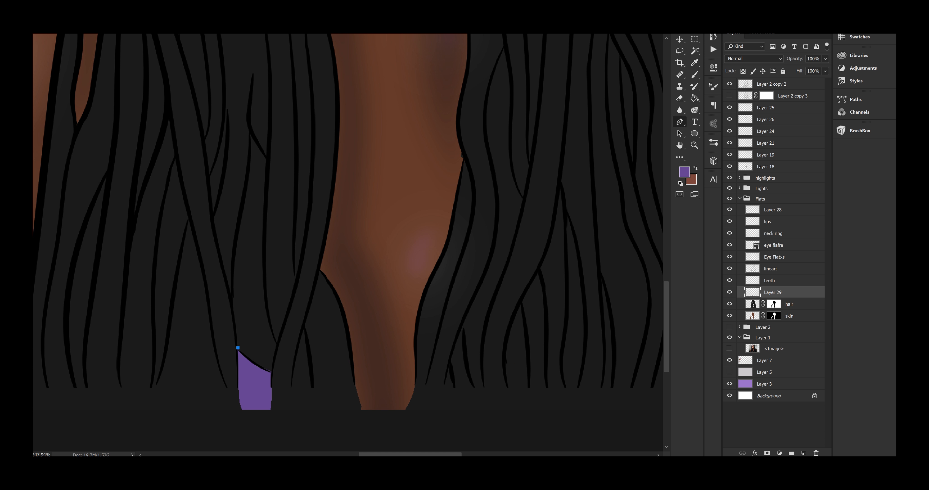
pyautogui.moveTo(418, 382); pyautogui.dragTo(556, 351)
pyautogui.keyDown('alt'); pyautogui.click(417, 382); pyautogui.keyUp('alt')
pyautogui.hotkey('ctrl', 'alt', 'z')
pyautogui.hotkey('ctrl', 'alt', 'z')
pyautogui.moveTo(432, 377); pyautogui.dragTo(559, 329)
pyautogui.keyDown('alt'); pyautogui.click(433, 376); pyautogui.keyUp('alt')
pyautogui.click(458, 411)
pyautogui.click(244, 411)
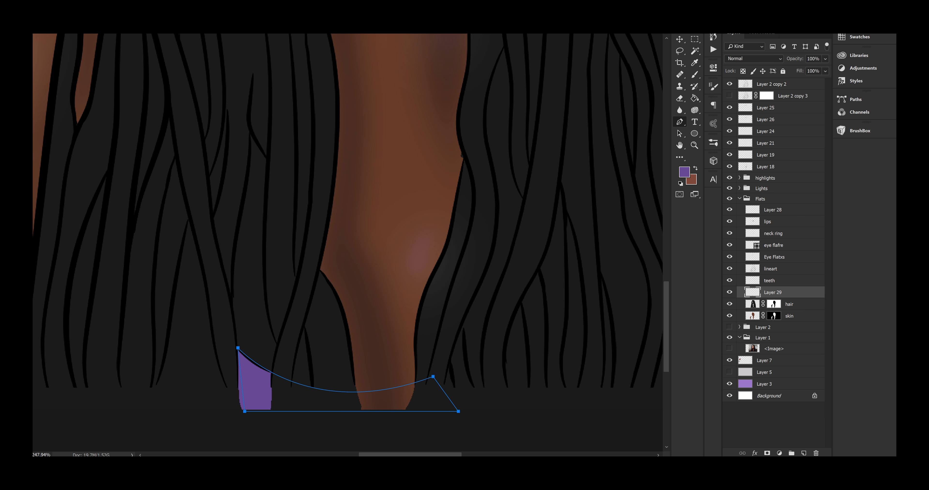
# - Load the work path as a selection and fill it with the dark purple on Layer 29
pyautogui.click(854, 99)
pyautogui.keyDown('ctrl'); pyautogui.click(747, 109); pyautogui.keyUp('ctrl')
pyautogui.click(694, 98)
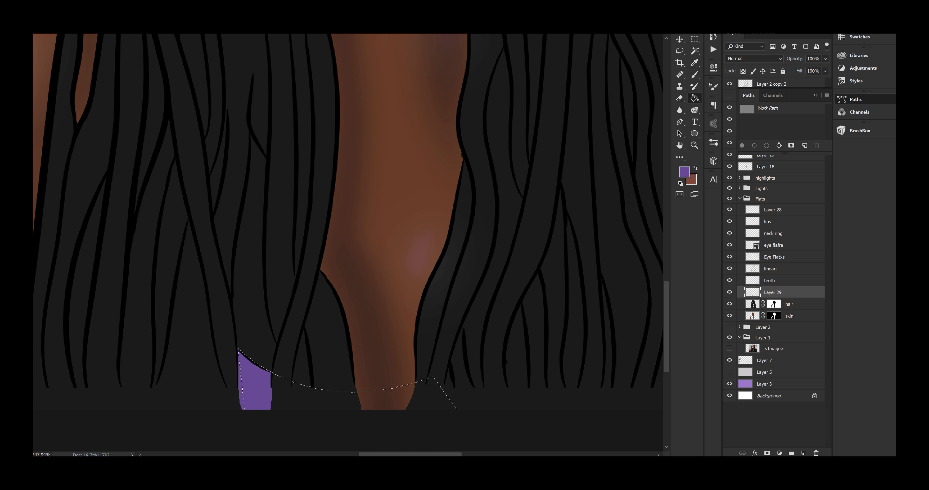
pyautogui.hotkey('alt', 'BackSpace')
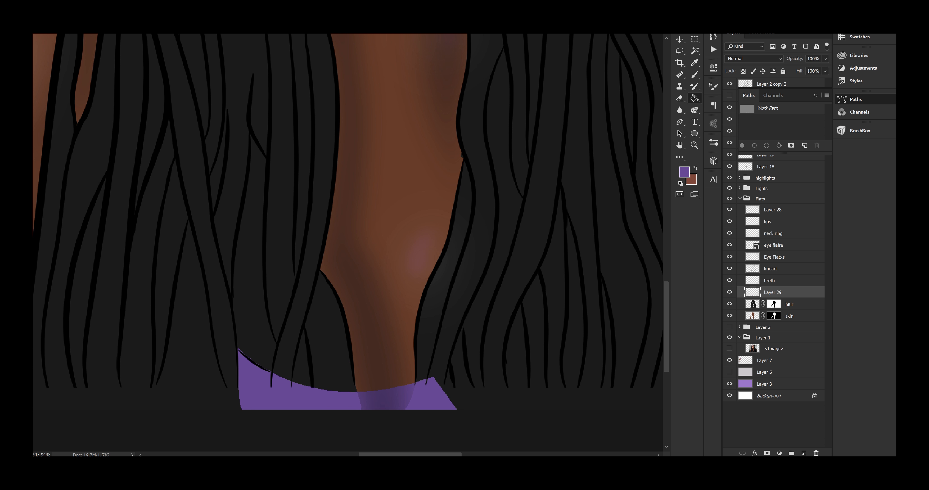
# - Outline the purple overlap on the hair between the small purple section and the chest with the Lasso tool
pyautogui.press('l')
pyautogui.moveTo(353, 368)
pyautogui.mouseDown()
pyautogui.moveTo(356, 384)
pyautogui.moveTo(271, 409)
pyautogui.moveTo(308, 329)
pyautogui.mouseUp()
pyautogui.click(767, 452)
pyautogui.hotkey('ctrl', 'i')
pyautogui.hotkey('ctrl', 'alt', 'z')
pyautogui.hotkey('ctrl', 'alt', 'z')
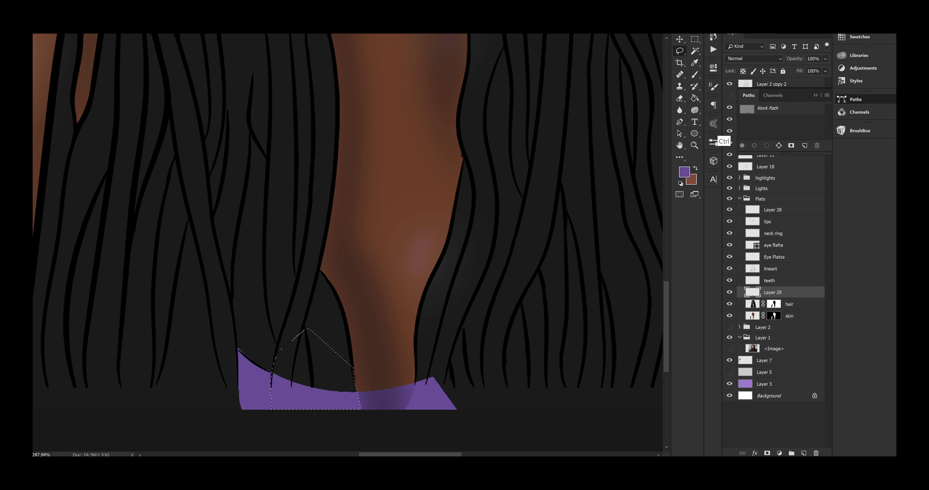
# - Add the purple overlap on the opposite hair to the selection, hide both areas with an inverted mask on Layer 29, and apply the mask
pyautogui.moveTo(415, 374); pyautogui.dragTo(408, 409)
pyautogui.click(766, 453)
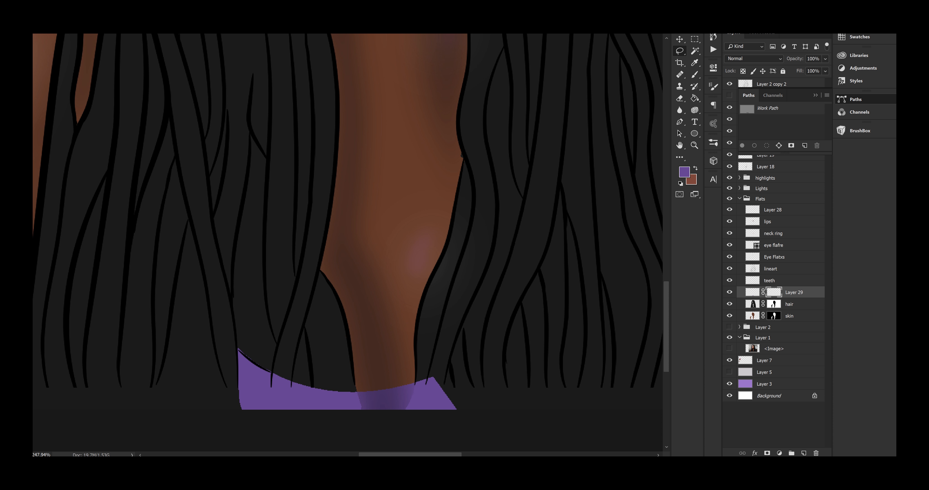
pyautogui.press('d')
pyautogui.hotkey('ctrl', 'i')
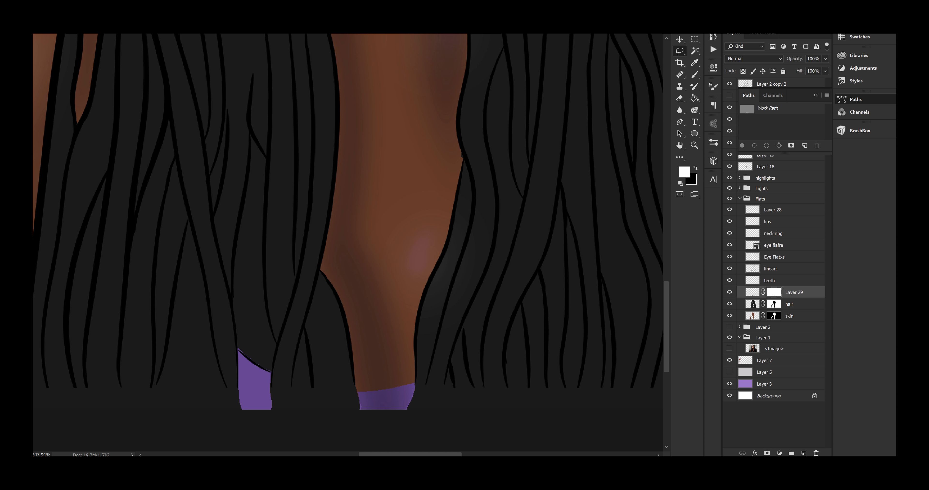
pyautogui.rightClick(773, 292)
pyautogui.click(793, 321)
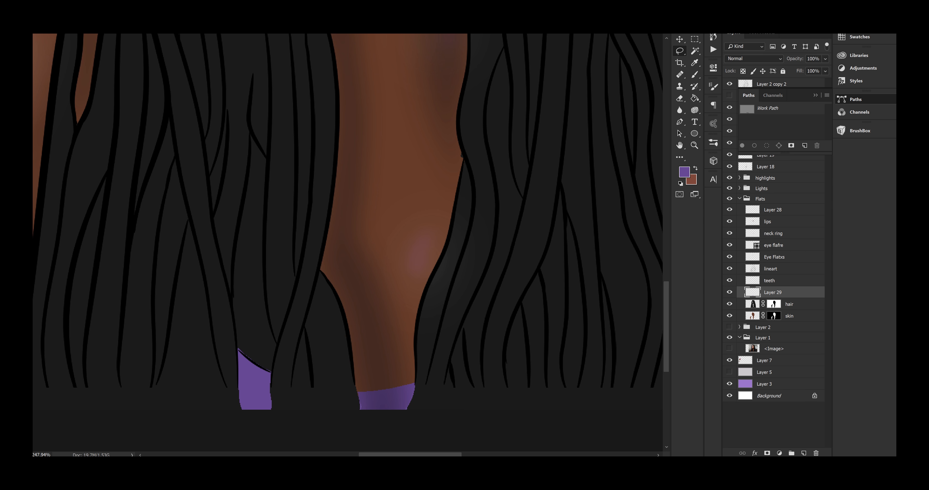
# - Give Layer 29 a black outside stroke of 3 px with the Normal blend mode
pyautogui.rightClick(769, 292)
pyautogui.click(562, 73)
pyautogui.click(649, 338)
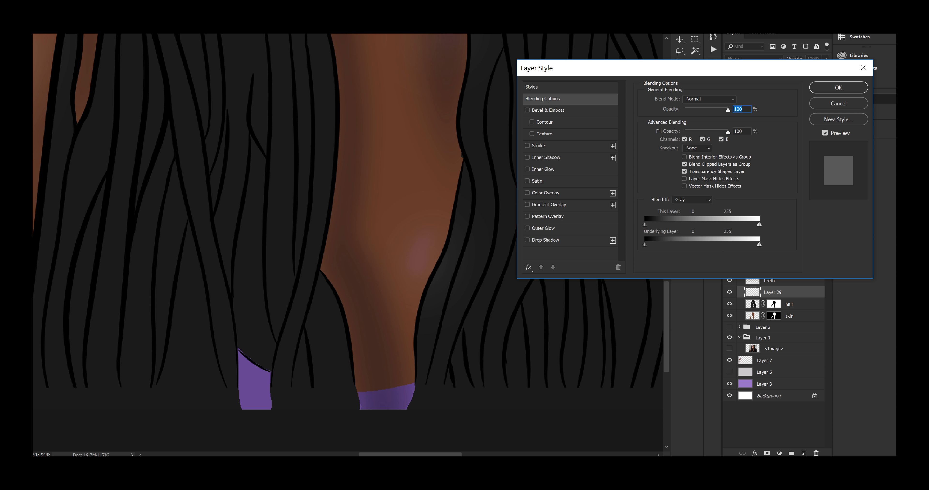
pyautogui.click(527, 145)
pyautogui.click(538, 146)
pyautogui.click(701, 119)
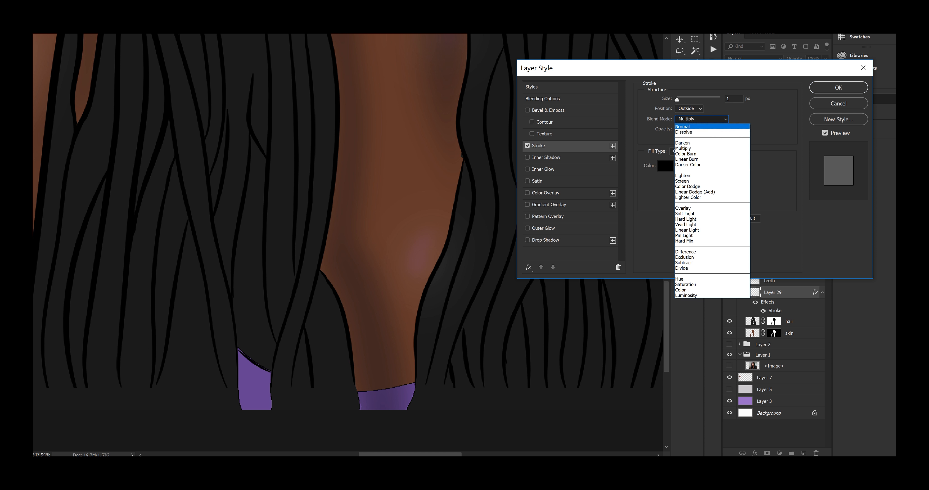
pyautogui.click(686, 127)
pyautogui.moveTo(677, 99); pyautogui.dragTo(677, 99)
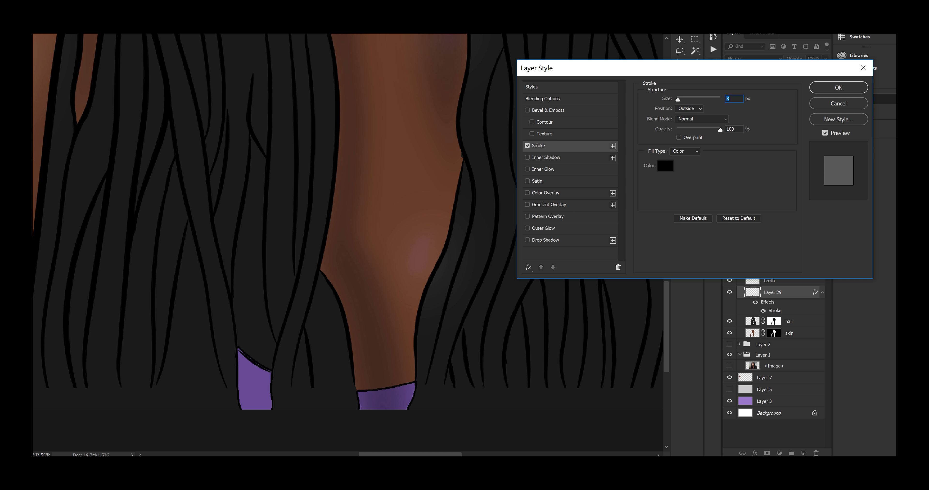
pyautogui.press('Return')
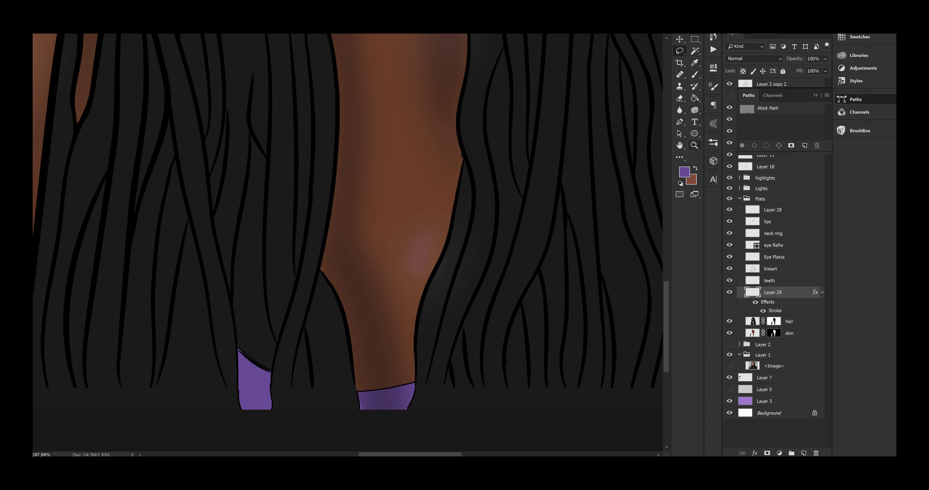
# - Collapse the Flats group, expand the highlights group and open the opacity of Layer 22 for adjustment
pyautogui.press('z')
pyautogui.moveTo(550, 316)
pyautogui.mouseDown()
pyautogui.moveTo(426, 316)
pyautogui.moveTo(467, 315)
pyautogui.mouseUp()
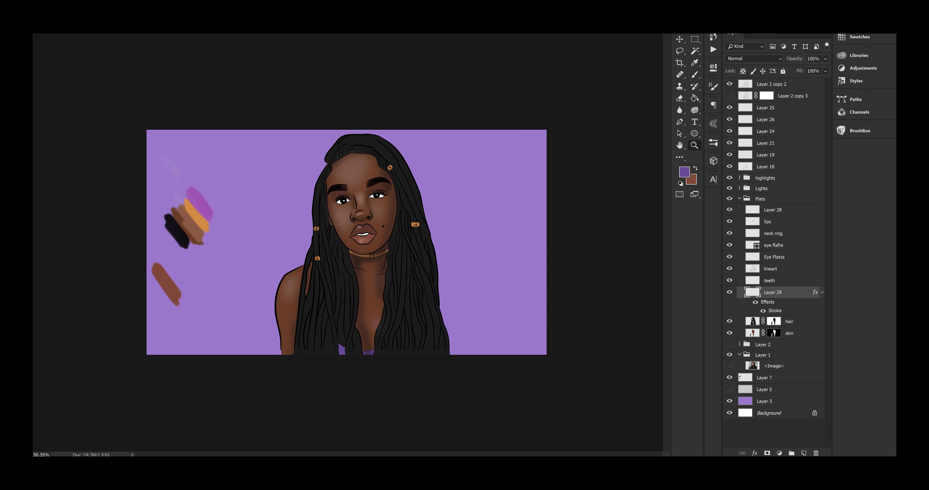
pyautogui.click(738, 199)
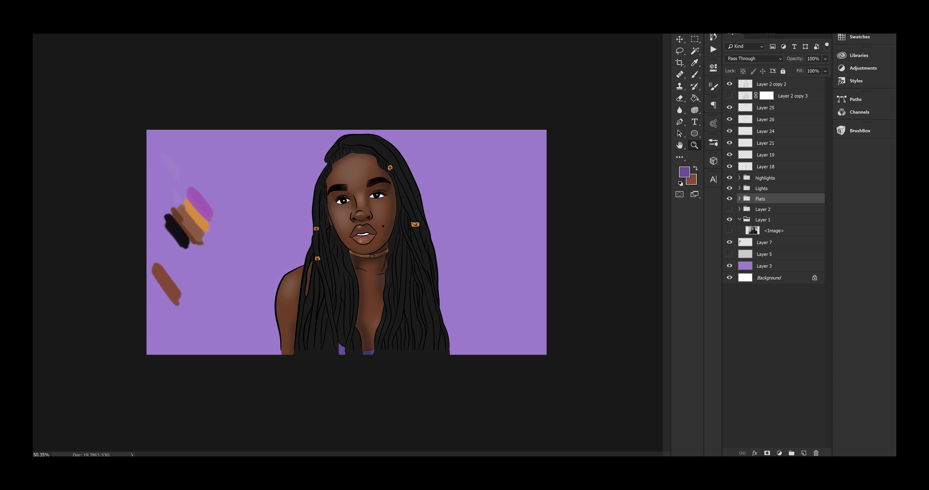
pyautogui.click(739, 177)
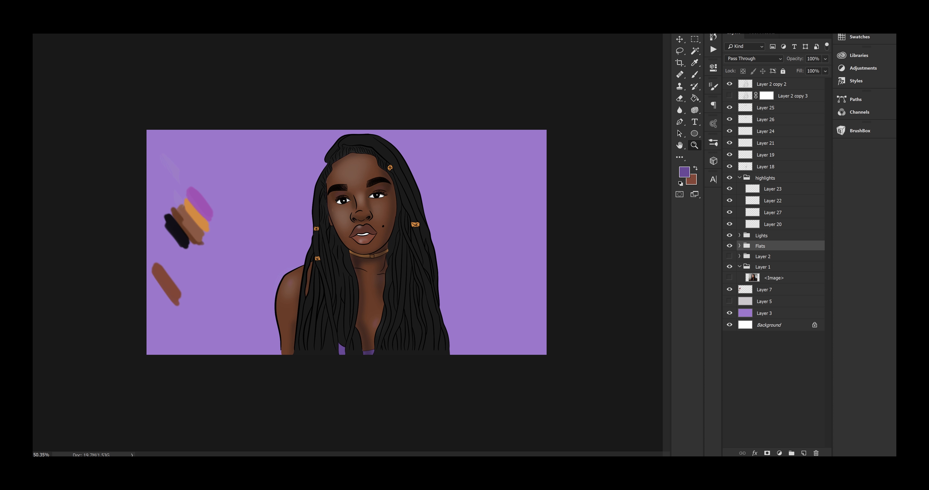
pyautogui.click(784, 200)
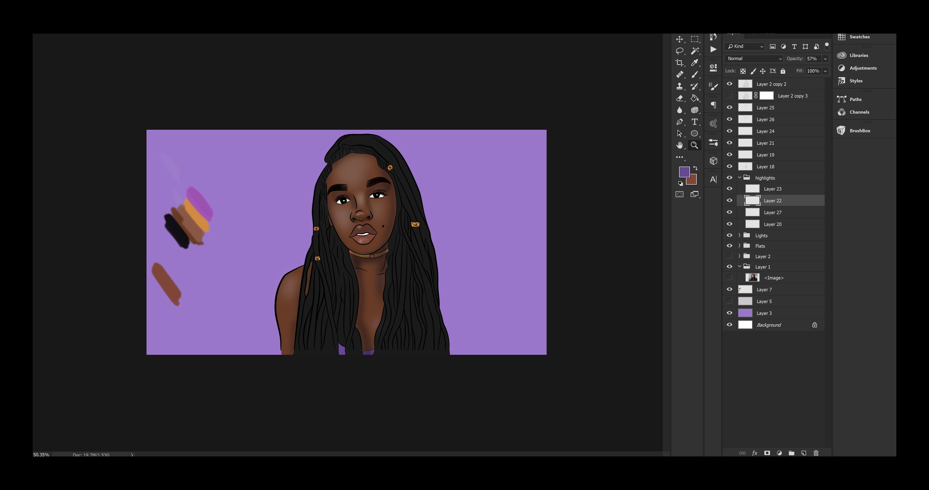
pyautogui.click(825, 58)
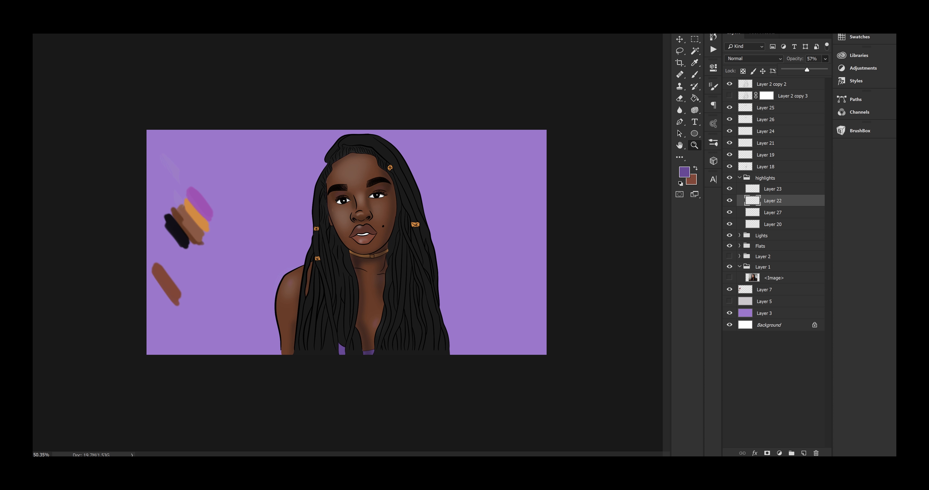